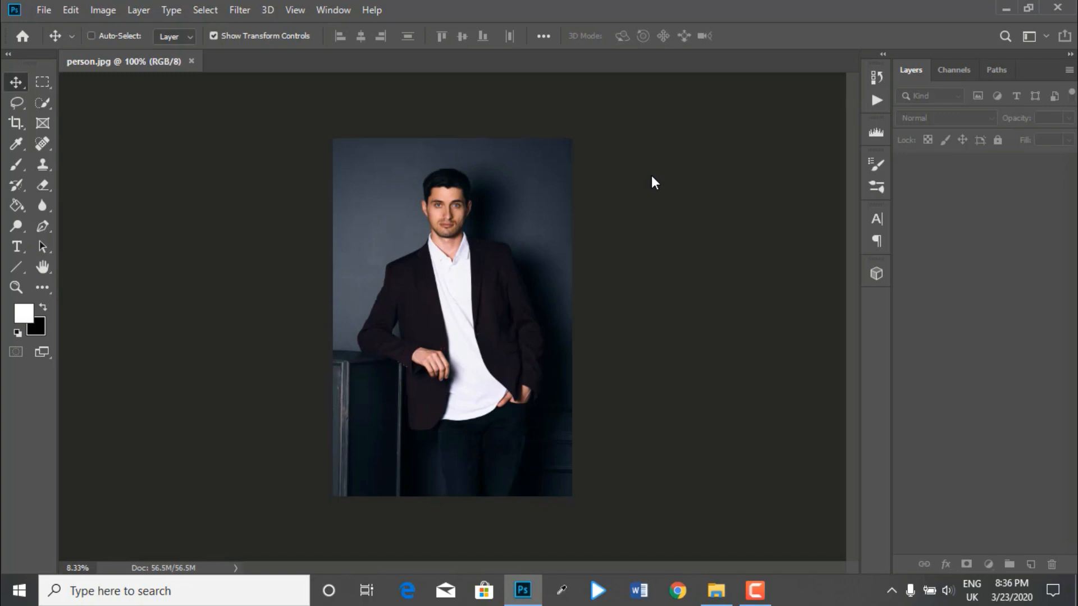
# - Create a new 1920 x 1080 px document at 72 ppi in RGB color with a white background
pyautogui.click(43, 13)
pyautogui.click(52, 22)
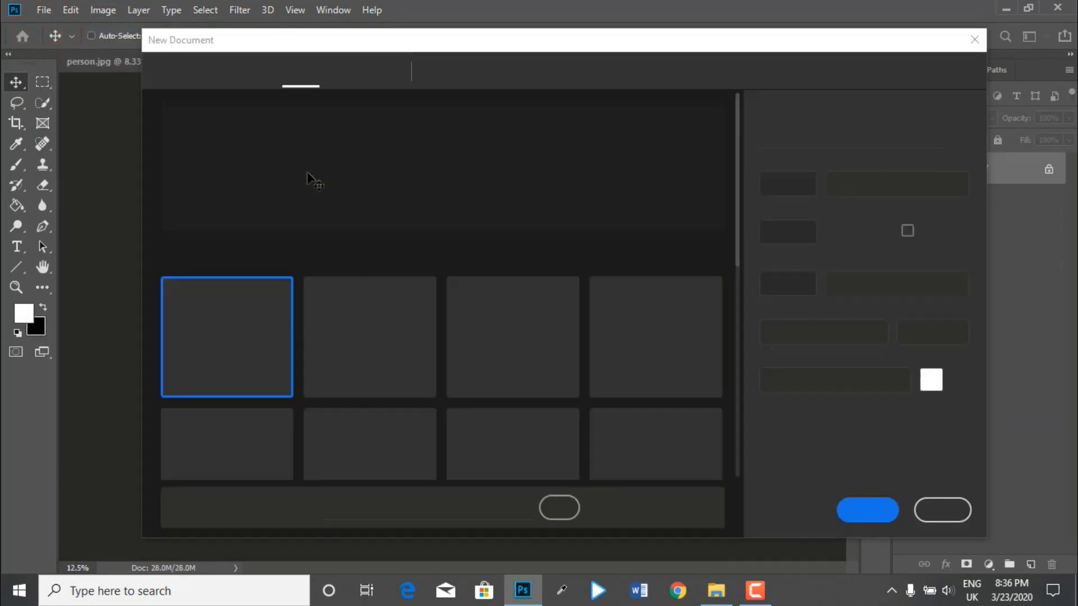
pyautogui.click(362, 344)
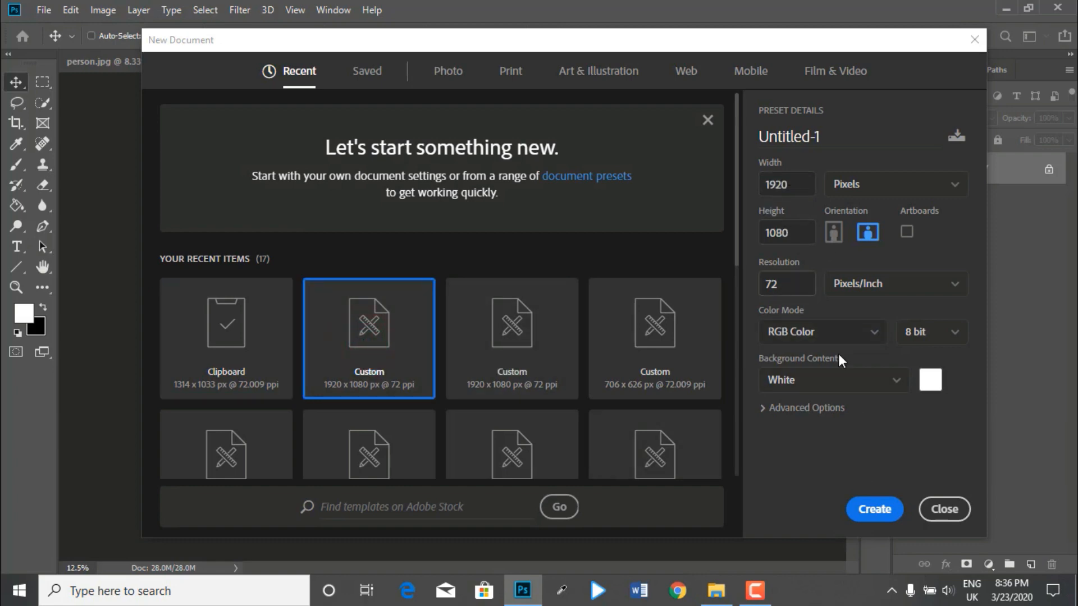
pyautogui.click(855, 508)
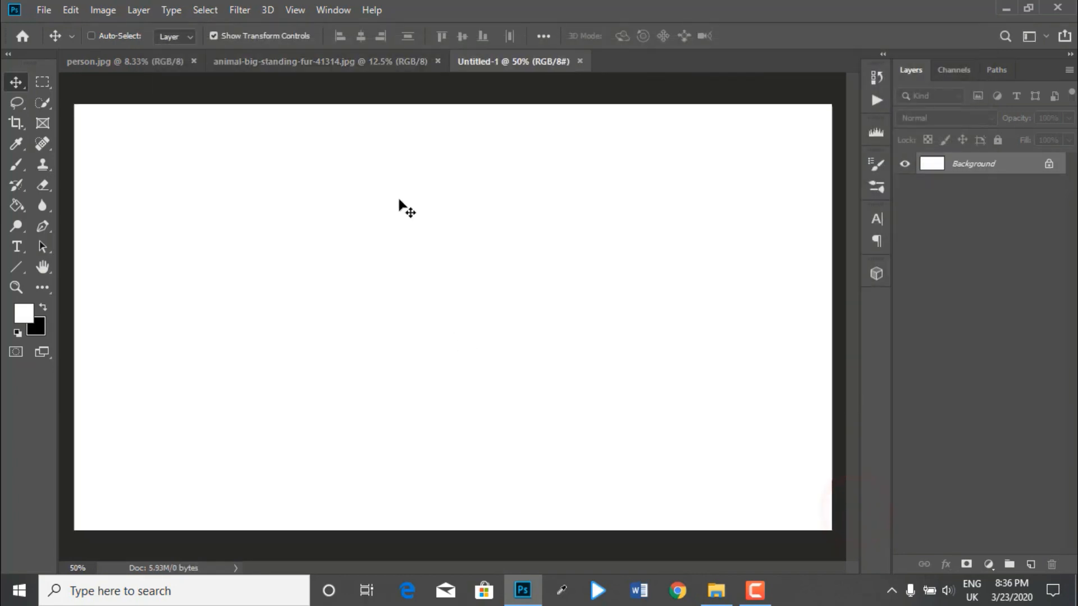
# - Copy the man's photo from person.jpg into the Untitled-1 document as a new layer
pyautogui.click(325, 60)
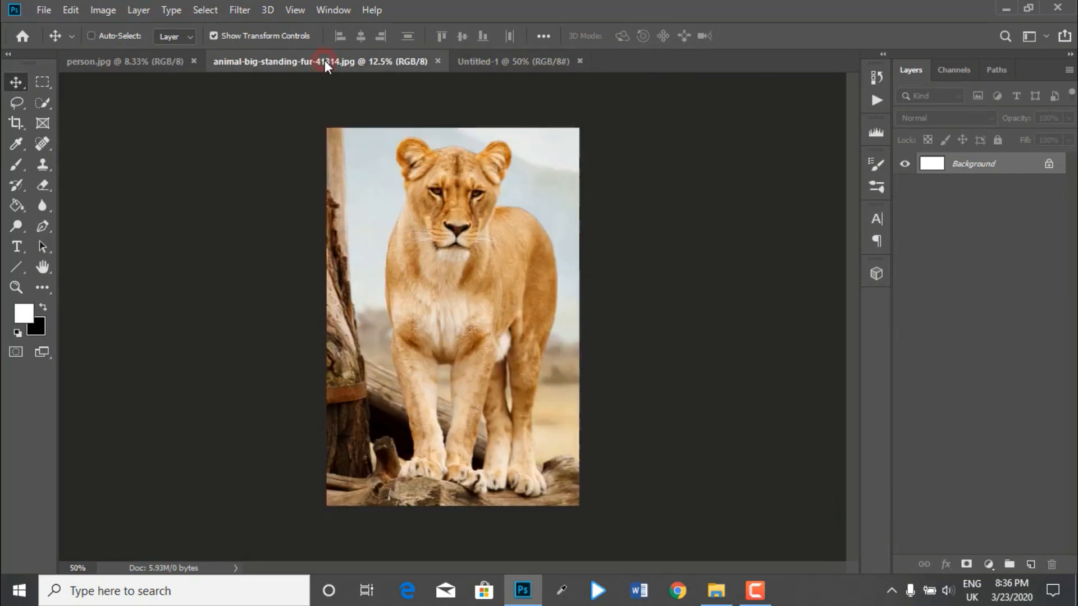
pyautogui.click(514, 65)
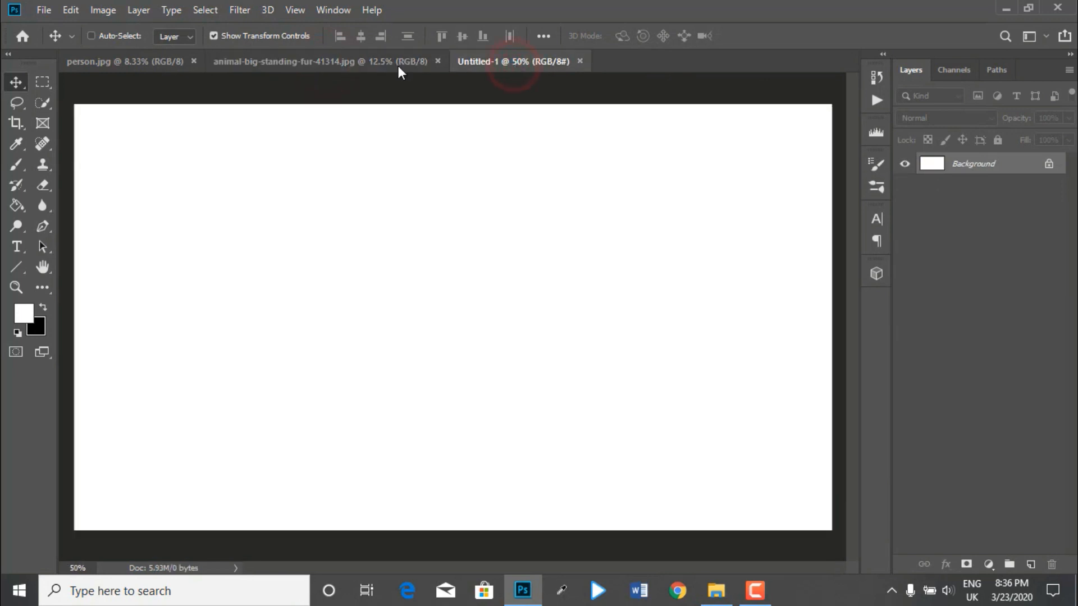
pyautogui.click(150, 60)
pyautogui.moveTo(430, 326); pyautogui.dragTo(514, 318)
# - Scale down the man's photo and reposition it so his head and shoulders fit within the canvas
pyautogui.hotkey('ctrl', '-')
pyautogui.hotkey('ctrl', '-')
pyautogui.hotkey('ctrl', '-')
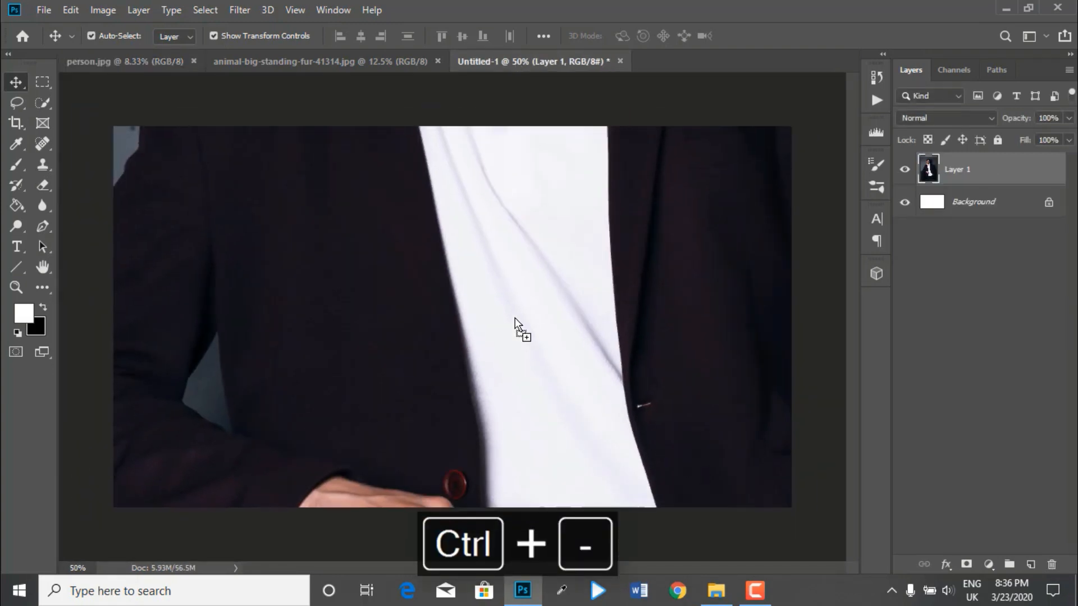
pyautogui.hotkey('ctrl', '-')
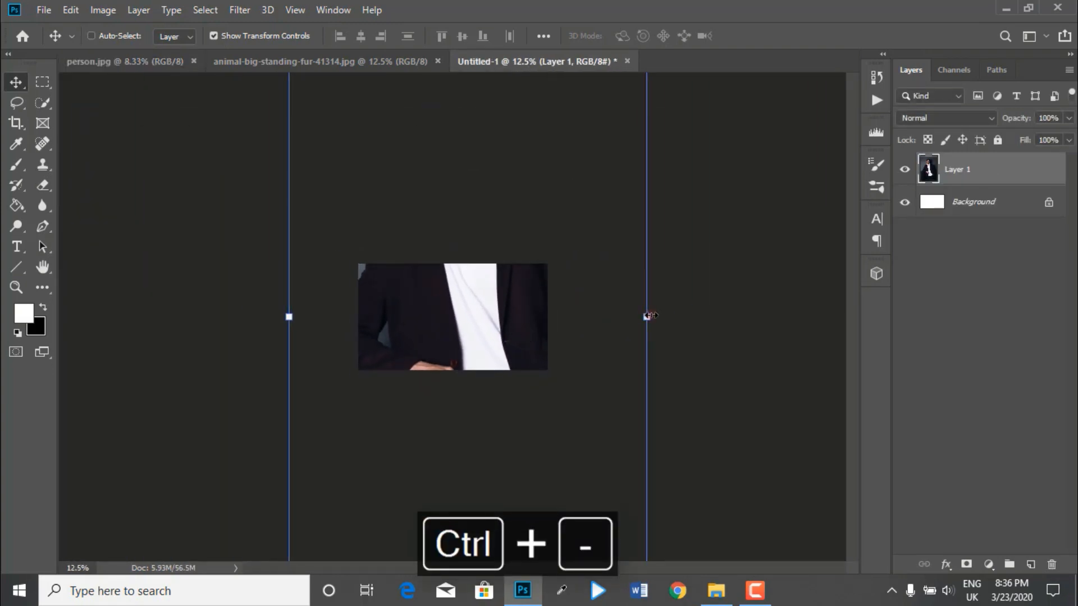
pyautogui.moveTo(646, 316); pyautogui.dragTo(539, 337)
pyautogui.moveTo(440, 306); pyautogui.dragTo(489, 420)
pyautogui.click(746, 388)
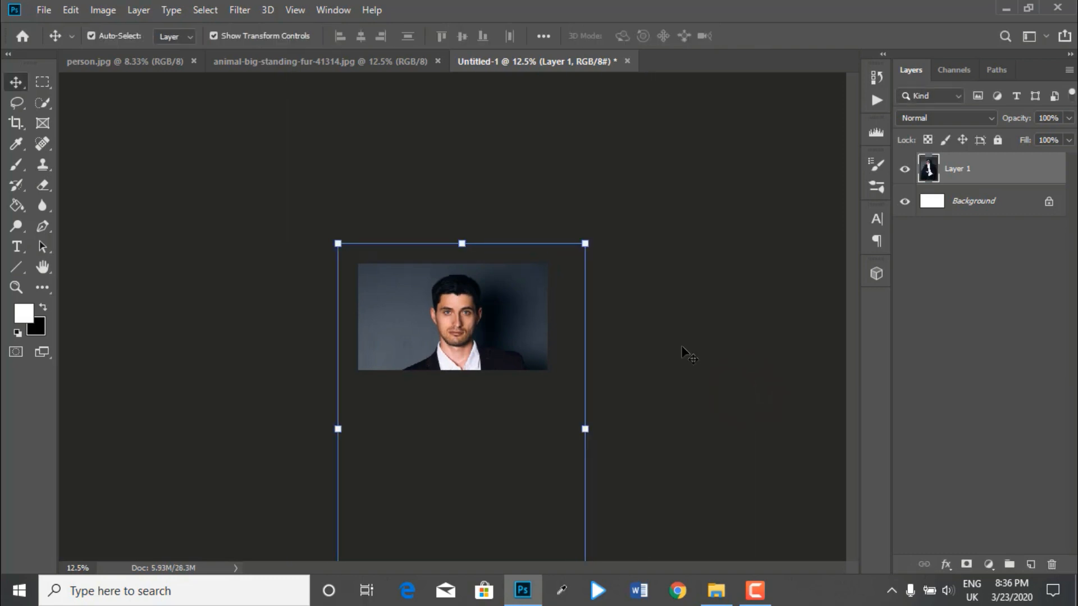
# - Copy the lioness photo into Untitled-1, scale it to 58.98%, and place it over the left half of the canvas
pyautogui.click(390, 60)
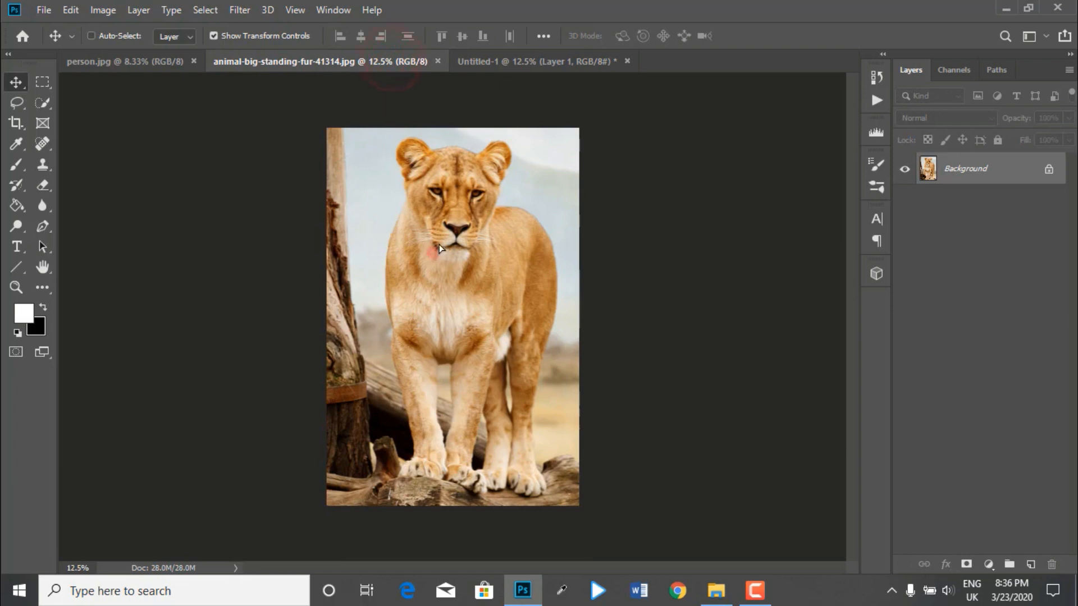
pyautogui.moveTo(488, 69); pyautogui.dragTo(456, 225)
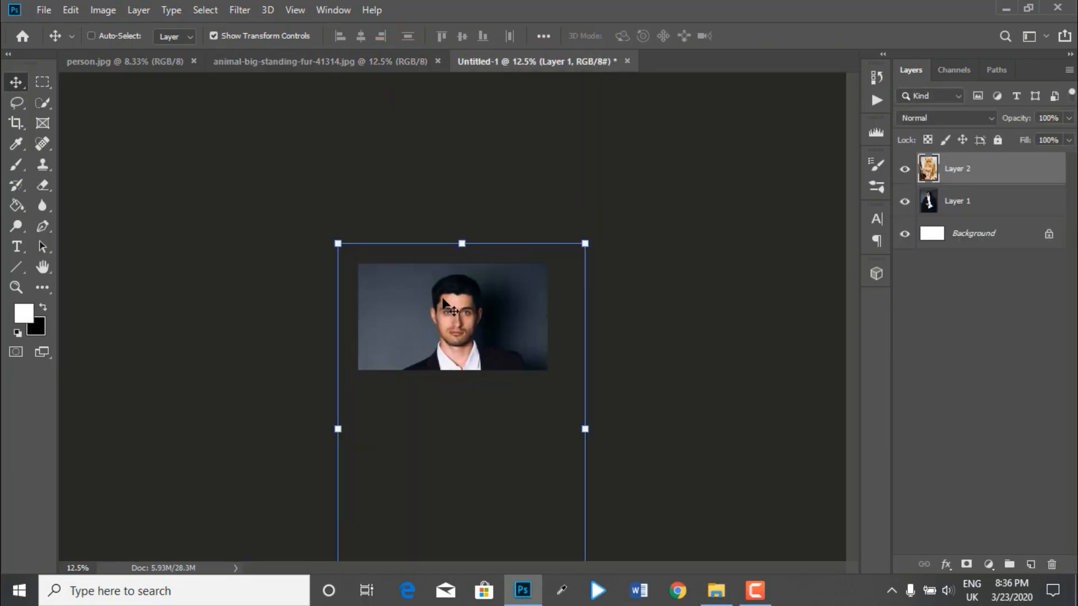
pyautogui.moveTo(443, 110); pyautogui.dragTo(438, 264)
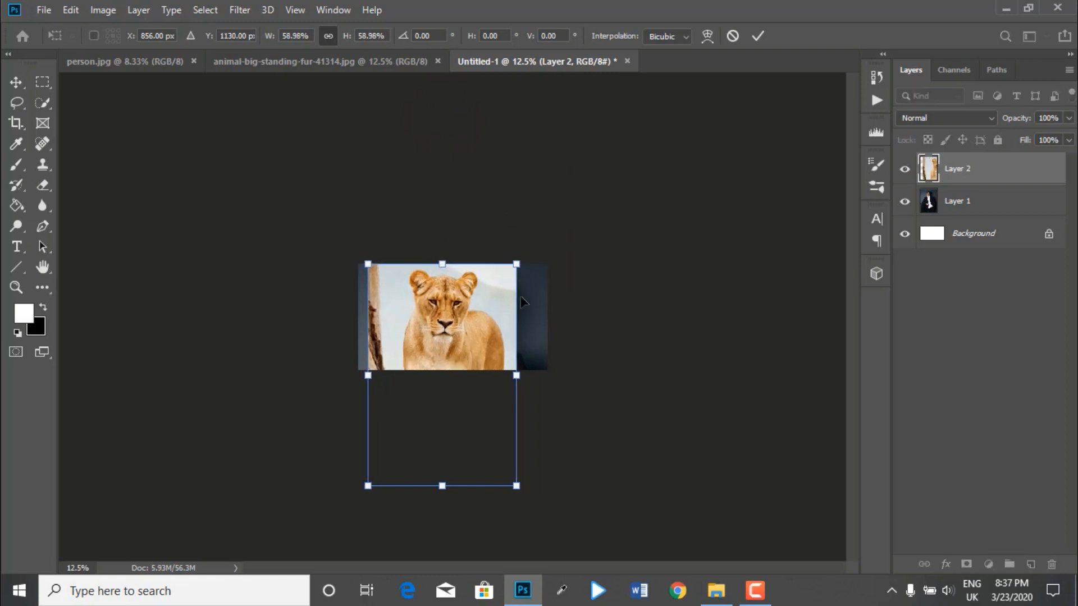
pyautogui.moveTo(493, 304); pyautogui.dragTo(428, 303)
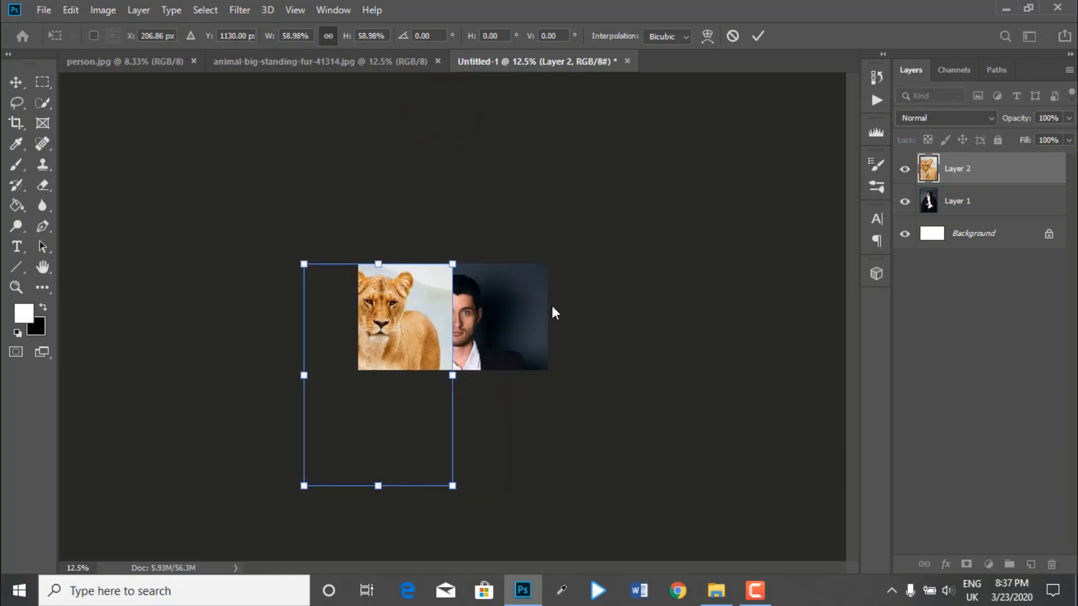
# - Apply the lioness transform and move the man's layer right until his whole face sits beside the lioness
pyautogui.hotkey('ctrl', '=')
pyautogui.hotkey('ctrl', '=')
pyautogui.hotkey('ctrl', '=')
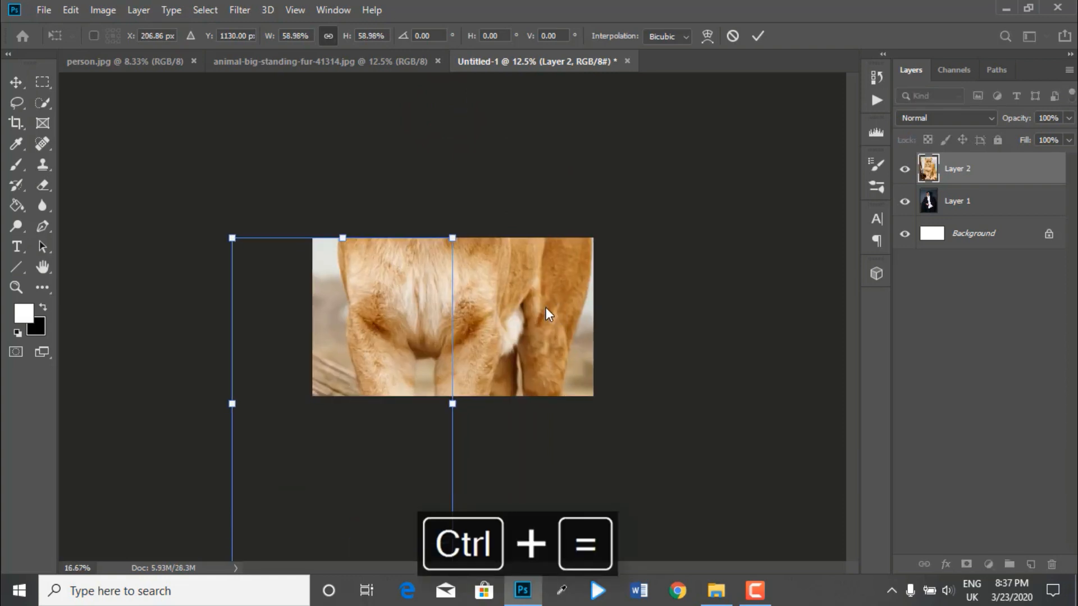
pyautogui.hotkey('ctrl', '=')
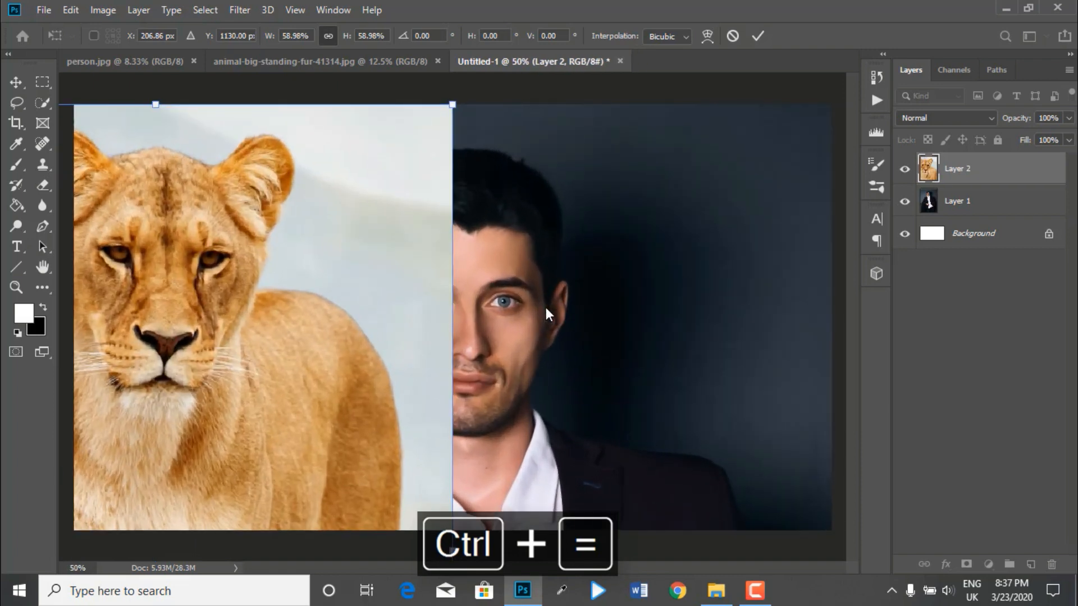
pyautogui.click(1000, 198)
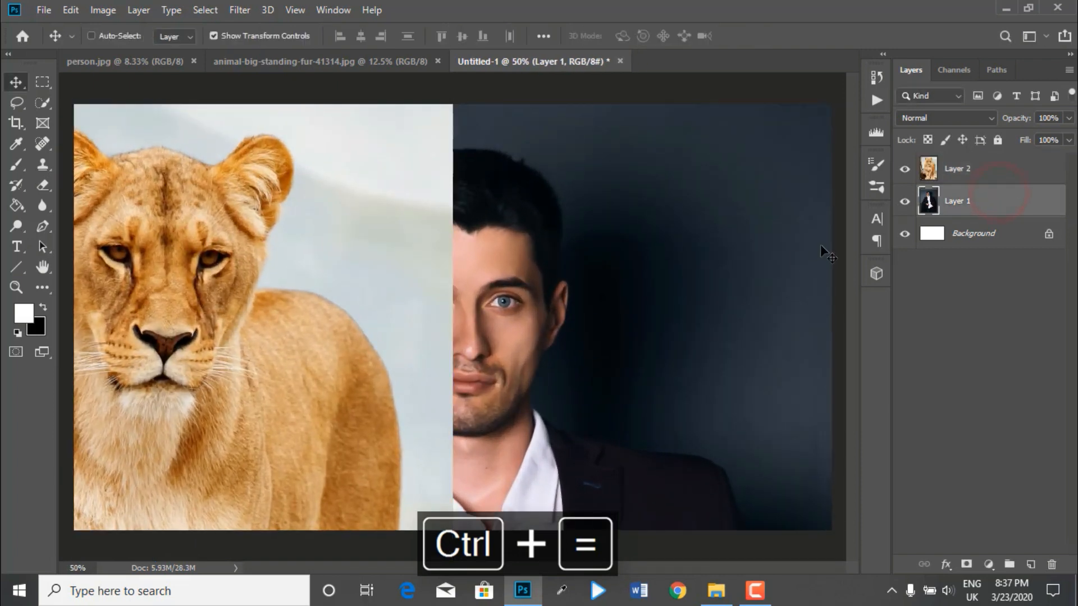
pyautogui.moveTo(493, 274); pyautogui.dragTo(626, 273)
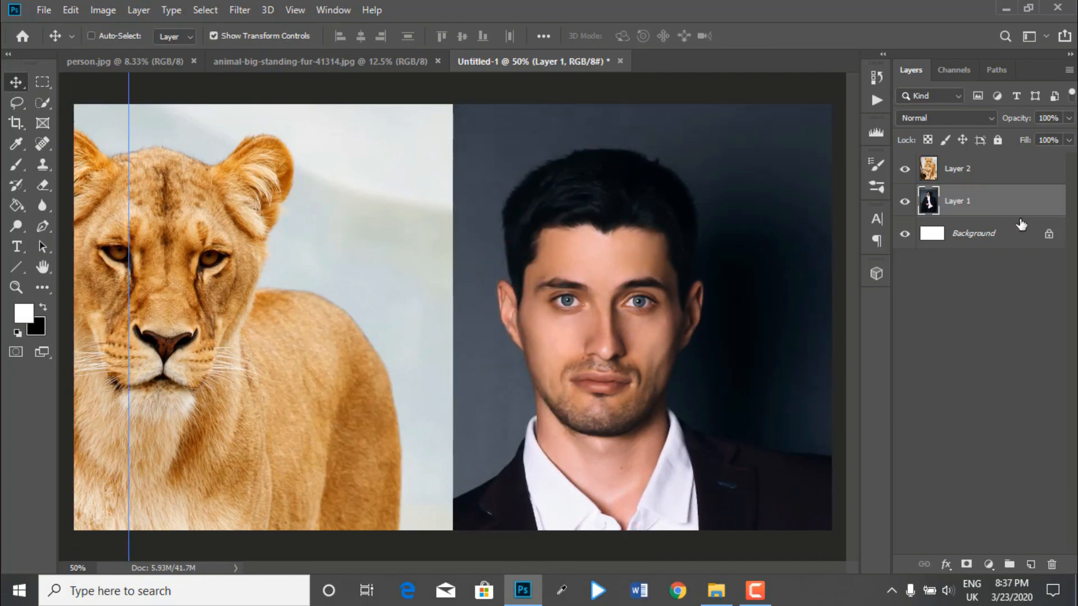
# - Scale the lioness layer to 91.50% and shift it so her whole head shows beside the man
pyautogui.click(1028, 168)
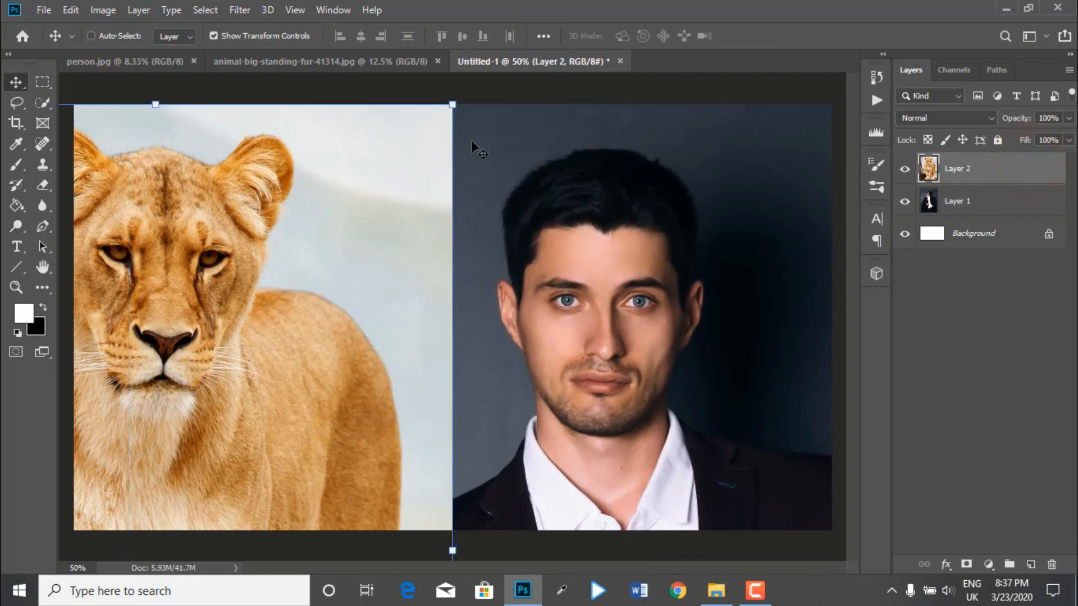
pyautogui.moveTo(457, 189); pyautogui.dragTo(402, 203)
pyautogui.moveTo(348, 272); pyautogui.dragTo(422, 227)
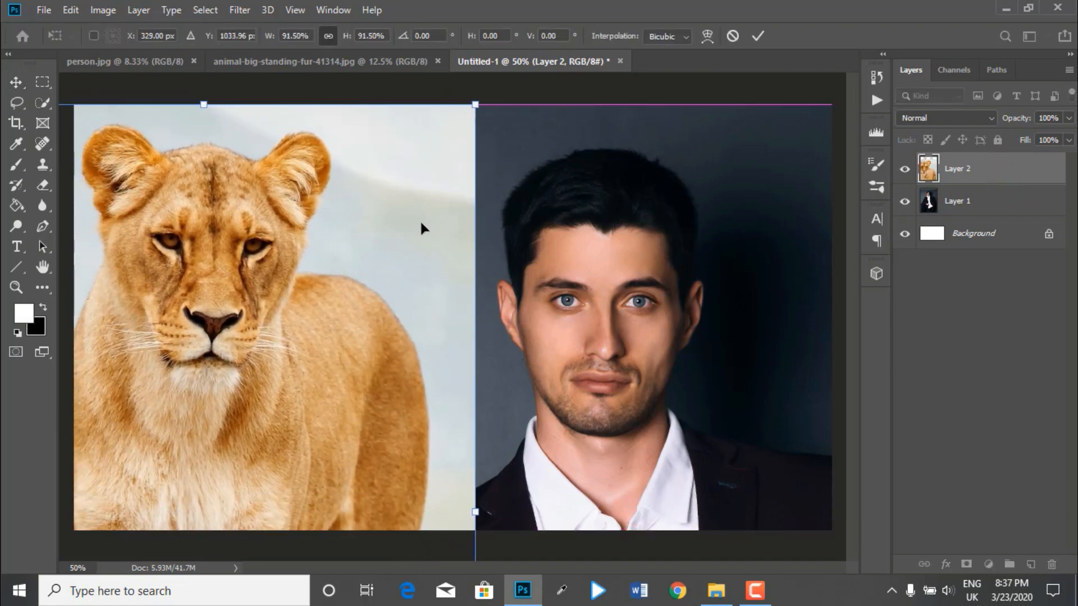
pyautogui.click(1002, 411)
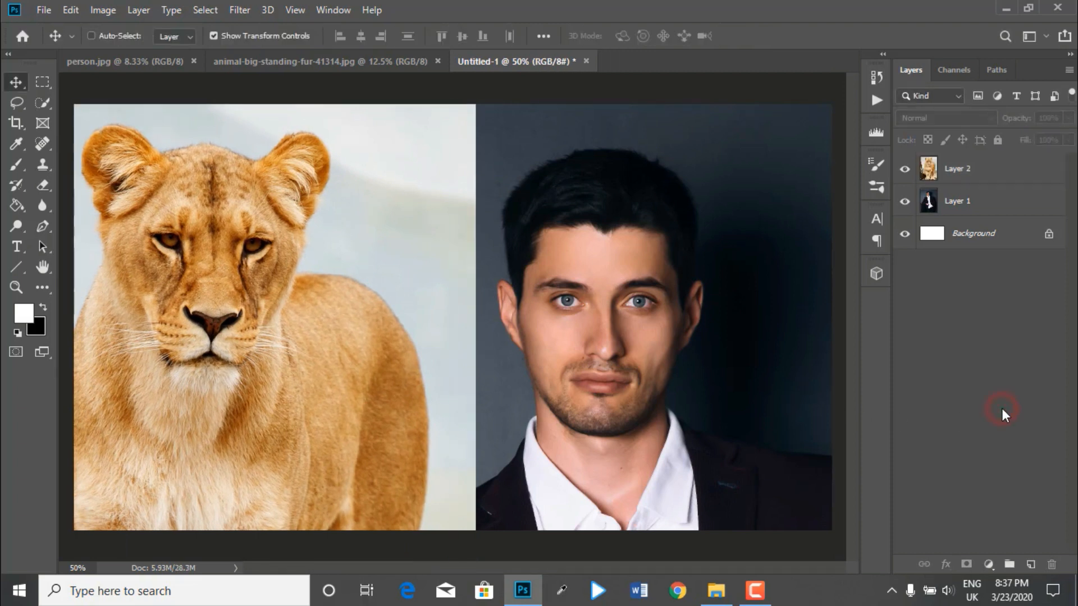
# - Activate the Clone Stamp tool and add an empty layer above the lioness layer
pyautogui.click(45, 162)
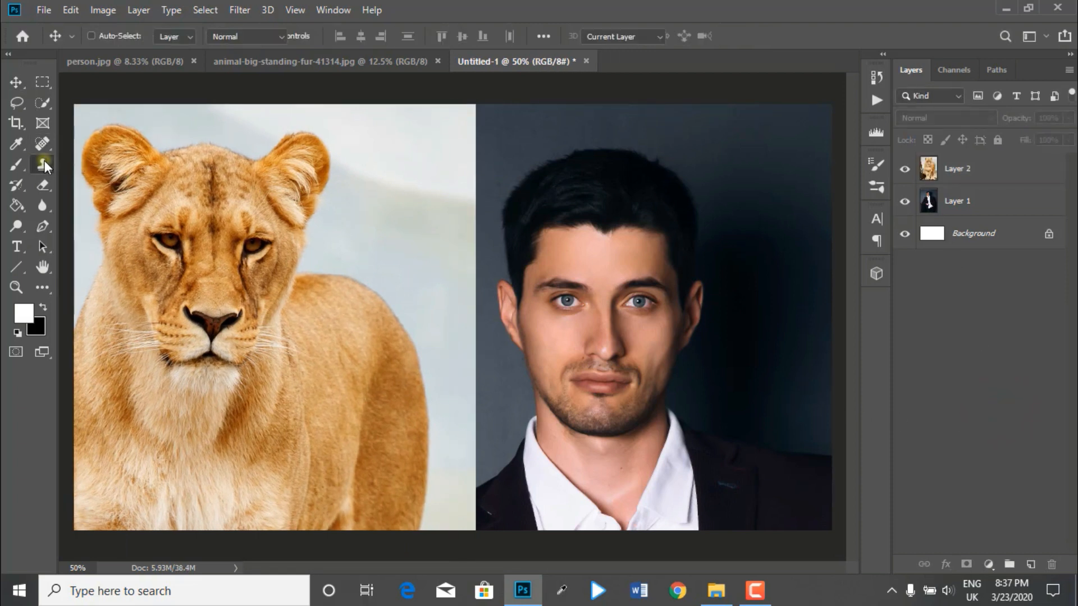
pyautogui.click(98, 166)
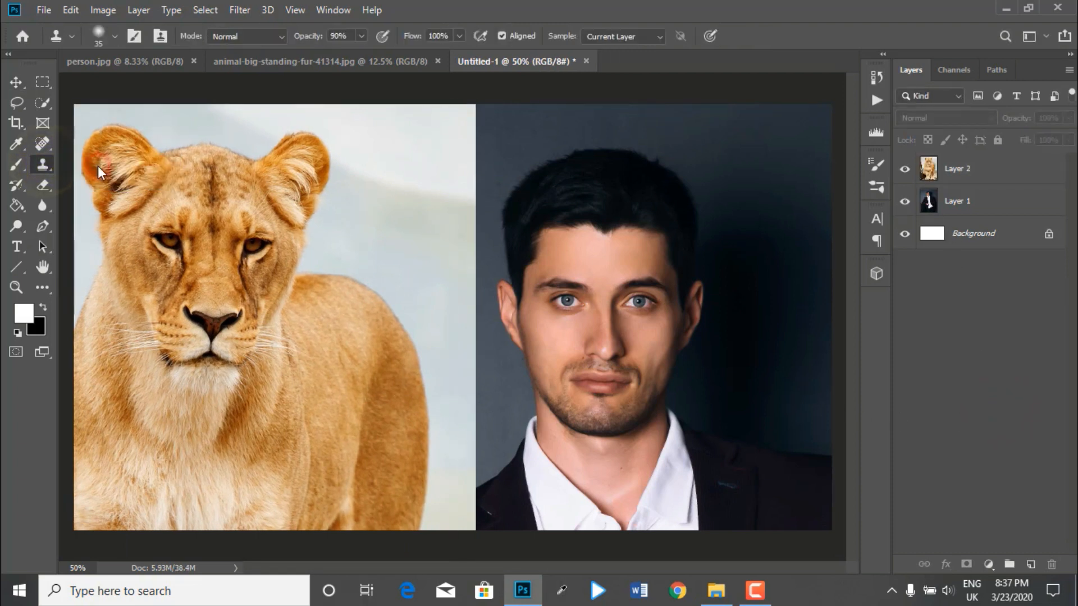
pyautogui.click(960, 178)
pyautogui.click(1029, 564)
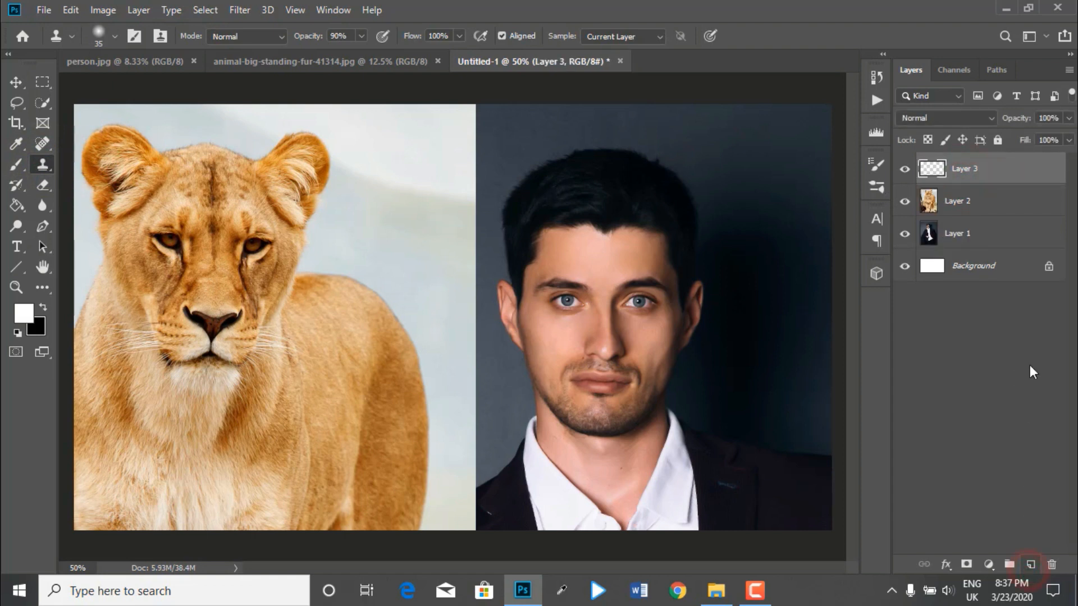
# - Sample the lioness's right-hand eye on Layer 2 and clone her fur on Layer 3 over the man's right-hand eye, cheek and forehead
pyautogui.click(1000, 209)
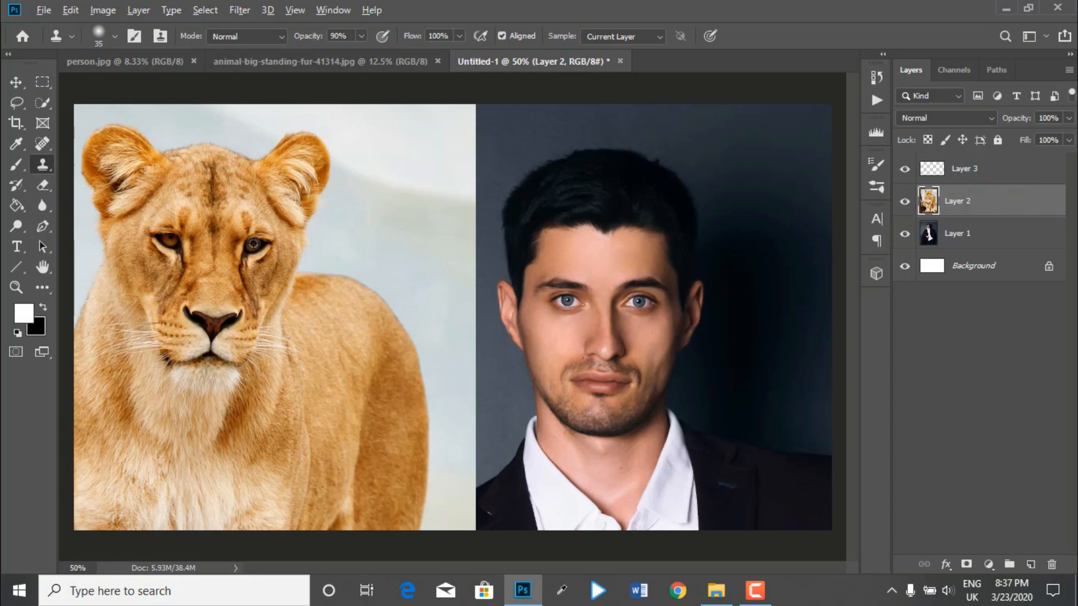
pyautogui.click(1003, 236)
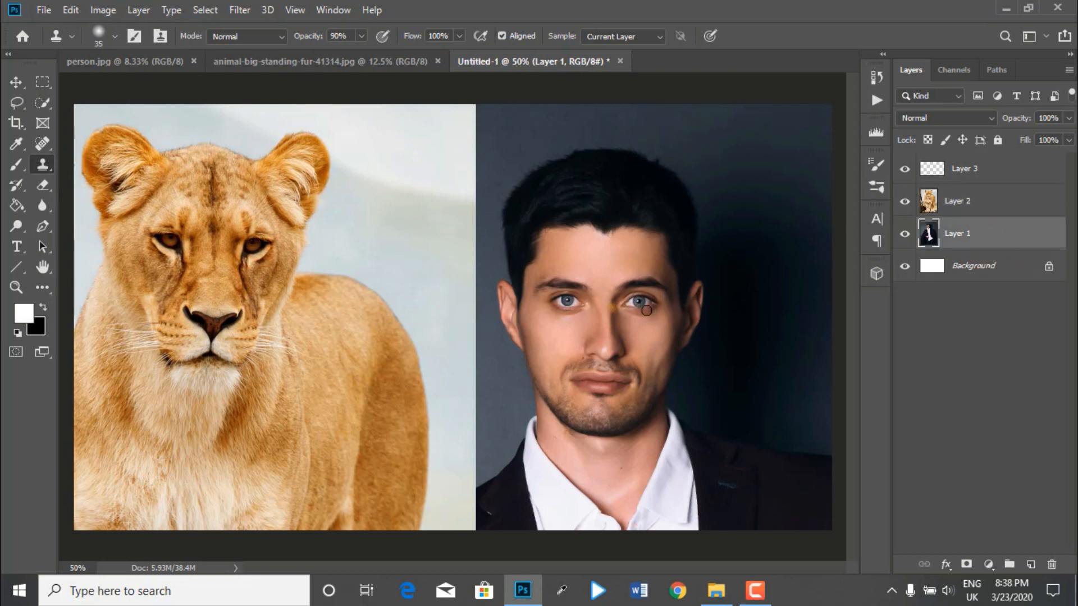
pyautogui.click(962, 170)
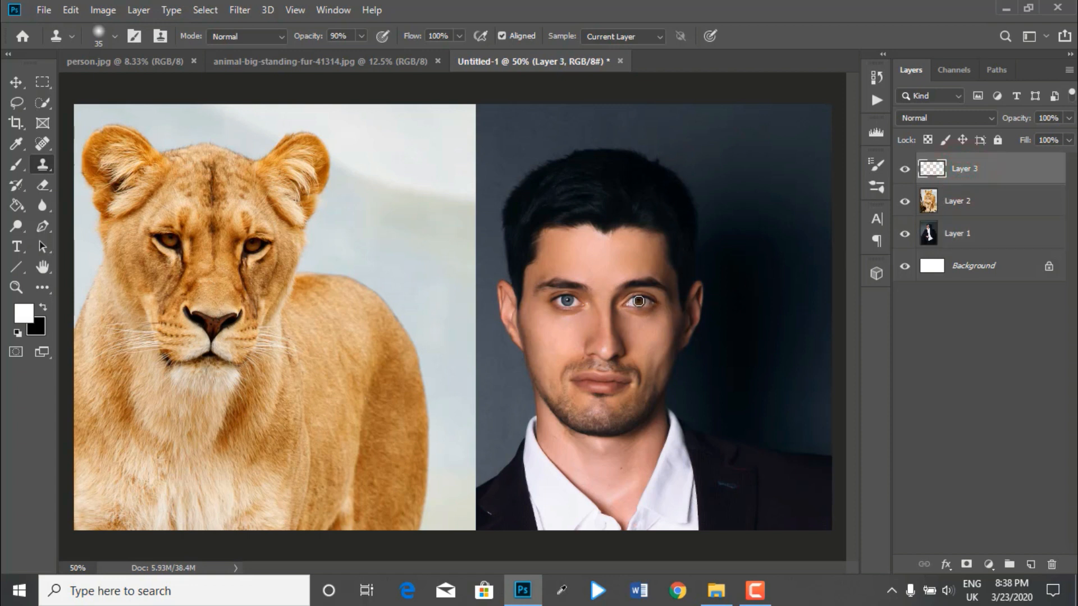
pyautogui.moveTo(638, 302)
pyautogui.mouseDown()
pyautogui.moveTo(628, 327)
pyautogui.moveTo(651, 301)
pyautogui.moveTo(641, 337)
pyautogui.moveTo(655, 313)
pyautogui.moveTo(656, 337)
pyautogui.moveTo(644, 346)
pyautogui.moveTo(638, 323)
pyautogui.moveTo(628, 342)
pyautogui.moveTo(638, 358)
pyautogui.moveTo(643, 320)
pyautogui.moveTo(645, 353)
pyautogui.moveTo(660, 322)
pyautogui.moveTo(664, 351)
pyautogui.moveTo(673, 327)
pyautogui.moveTo(670, 348)
pyautogui.moveTo(669, 282)
pyautogui.moveTo(617, 278)
pyautogui.moveTo(644, 285)
pyautogui.moveTo(628, 288)
pyautogui.moveTo(614, 268)
pyautogui.moveTo(634, 254)
pyautogui.moveTo(632, 278)
pyautogui.moveTo(625, 260)
pyautogui.moveTo(603, 255)
pyautogui.moveTo(627, 272)
pyautogui.moveTo(636, 255)
pyautogui.moveTo(656, 257)
pyautogui.moveTo(655, 271)
pyautogui.moveTo(623, 270)
pyautogui.moveTo(657, 256)
pyautogui.moveTo(646, 269)
pyautogui.moveTo(657, 248)
pyautogui.moveTo(663, 272)
pyautogui.moveTo(651, 240)
pyautogui.mouseUp()
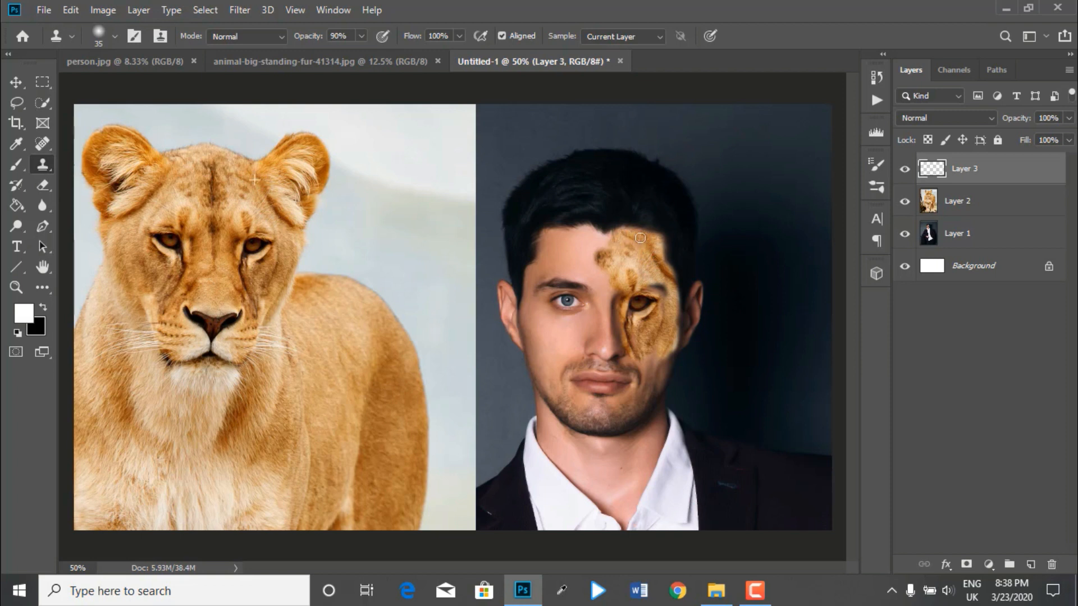
pyautogui.moveTo(597, 240); pyautogui.dragTo(587, 234)
pyautogui.moveTo(560, 243)
pyautogui.mouseDown()
pyautogui.moveTo(608, 243)
pyautogui.moveTo(583, 261)
pyautogui.moveTo(603, 263)
pyautogui.moveTo(596, 278)
pyautogui.moveTo(617, 279)
pyautogui.moveTo(603, 287)
pyautogui.moveTo(610, 278)
pyautogui.moveTo(592, 266)
pyautogui.moveTo(551, 264)
pyautogui.moveTo(595, 264)
pyautogui.moveTo(571, 275)
pyautogui.moveTo(595, 270)
pyautogui.moveTo(569, 251)
pyautogui.moveTo(544, 253)
pyautogui.moveTo(587, 231)
pyautogui.moveTo(616, 237)
pyautogui.moveTo(542, 246)
pyautogui.mouseUp()
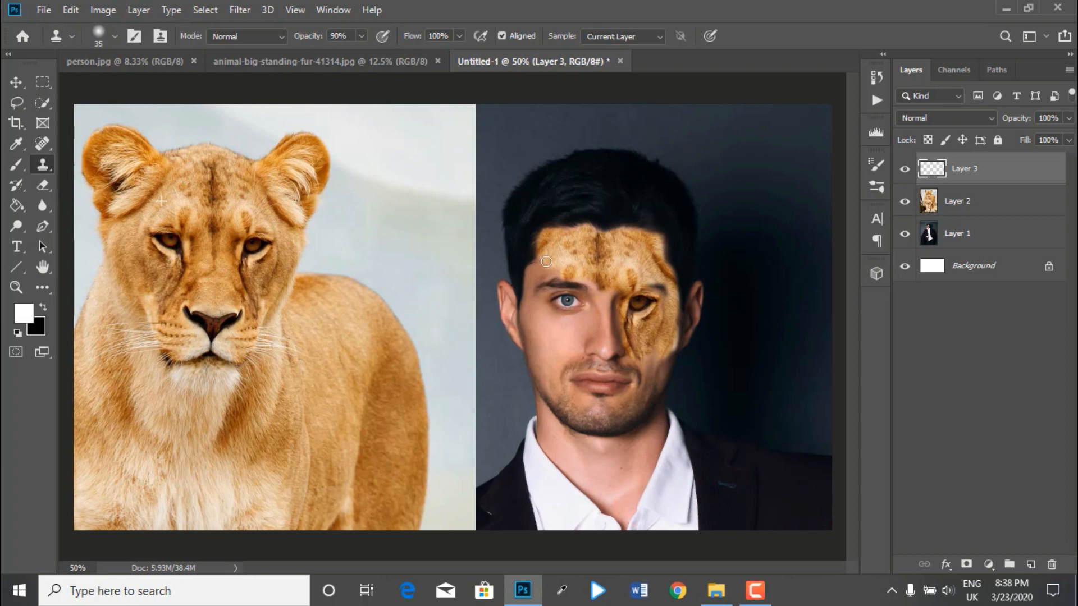
# - Sample the lioness's left-hand eye on Layer 2 and clone it on Layer 3 over the man's left-hand eye and cheek
pyautogui.click(992, 211)
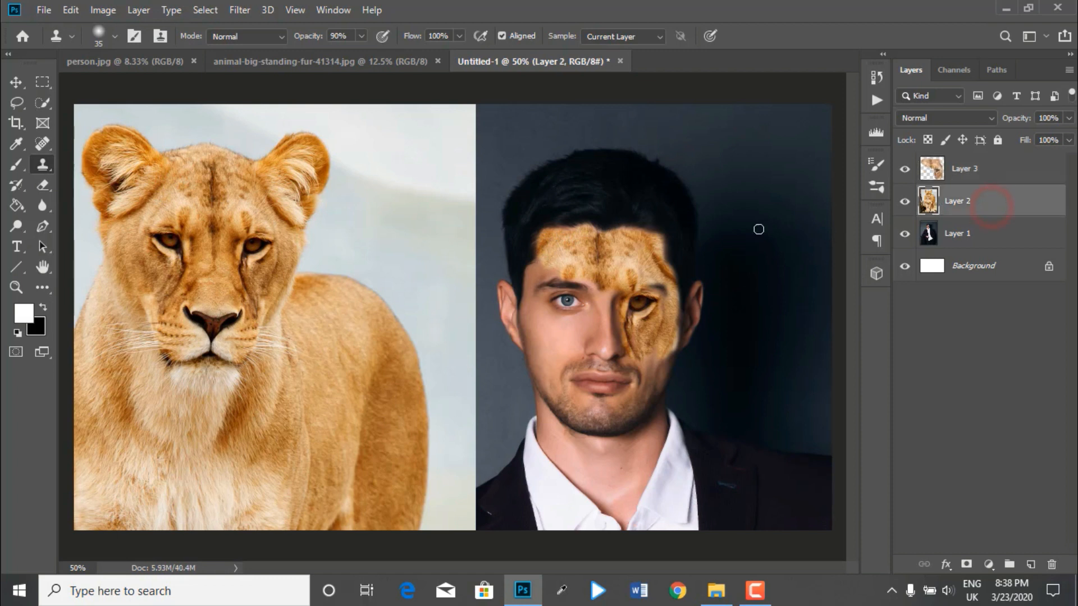
pyautogui.rightClick(42, 165)
pyautogui.click(90, 173)
pyautogui.click(985, 179)
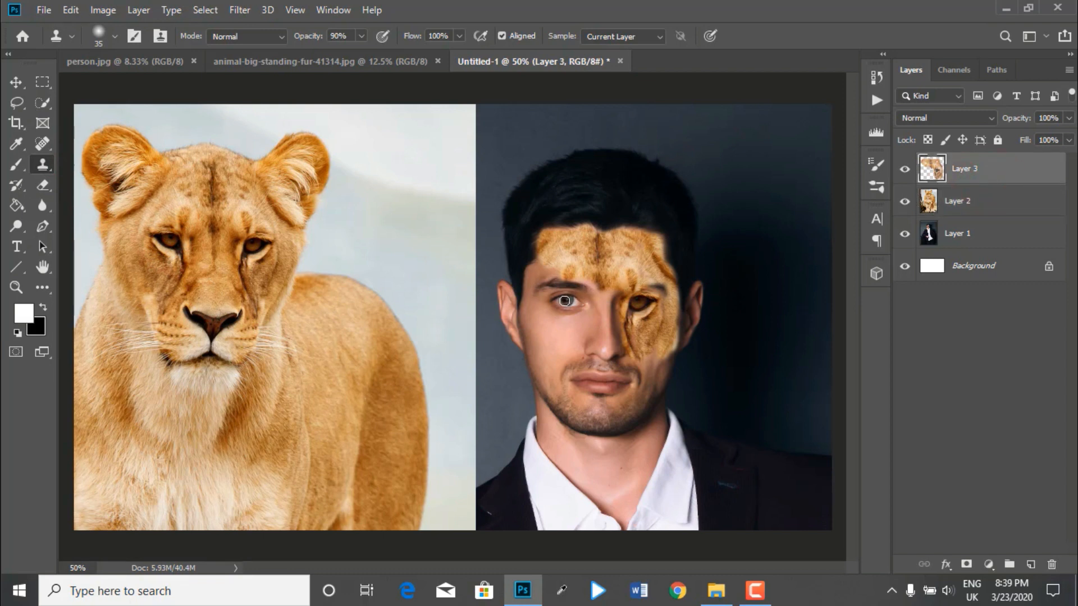
pyautogui.moveTo(566, 300)
pyautogui.mouseDown()
pyautogui.moveTo(562, 310)
pyautogui.moveTo(559, 300)
pyautogui.moveTo(577, 298)
pyautogui.moveTo(566, 307)
pyautogui.moveTo(576, 312)
pyautogui.moveTo(544, 309)
pyautogui.moveTo(548, 322)
pyautogui.moveTo(558, 280)
pyautogui.moveTo(586, 303)
pyautogui.moveTo(537, 295)
pyautogui.moveTo(542, 264)
pyautogui.moveTo(529, 276)
pyautogui.moveTo(529, 332)
pyautogui.mouseUp()
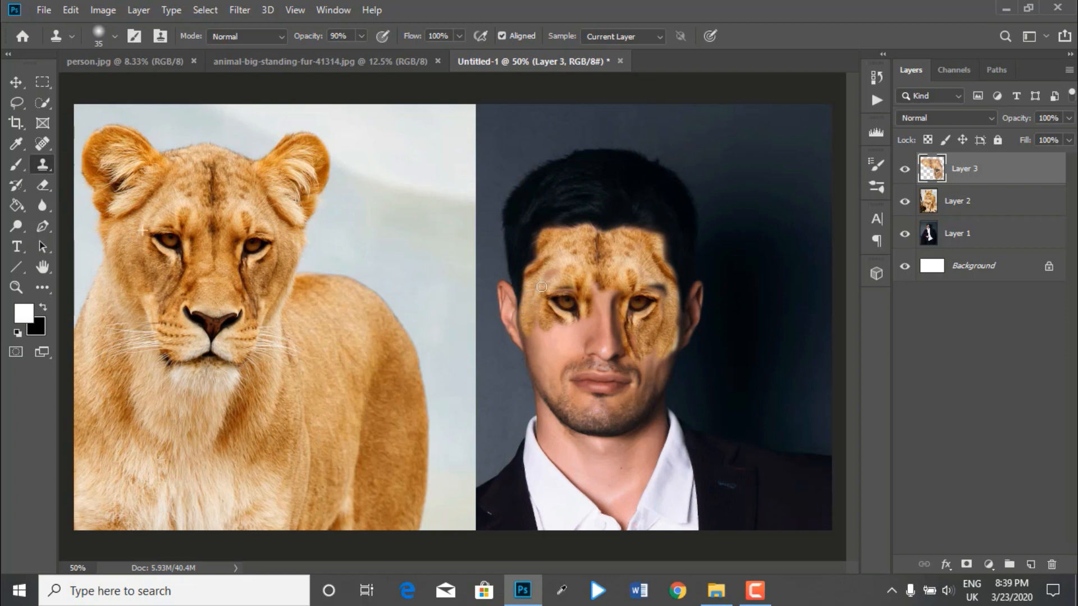
pyautogui.moveTo(542, 287); pyautogui.dragTo(559, 262)
pyautogui.moveTo(540, 307)
pyautogui.mouseDown()
pyautogui.moveTo(536, 357)
pyautogui.moveTo(531, 338)
pyautogui.moveTo(552, 398)
pyautogui.moveTo(540, 305)
pyautogui.moveTo(552, 361)
pyautogui.moveTo(565, 318)
pyautogui.moveTo(566, 339)
pyautogui.moveTo(575, 322)
pyautogui.moveTo(549, 377)
pyautogui.mouseUp()
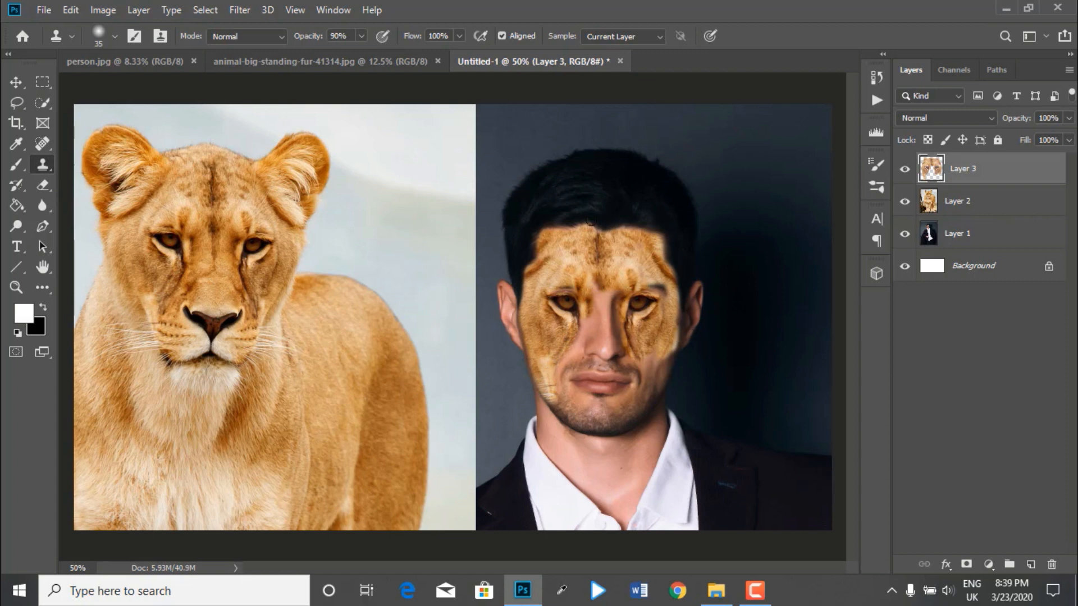
# - Sample the fur between the lioness's eyes on Layer 2 and clone it on Layer 3 over the bridge of the man's nose
pyautogui.click(987, 201)
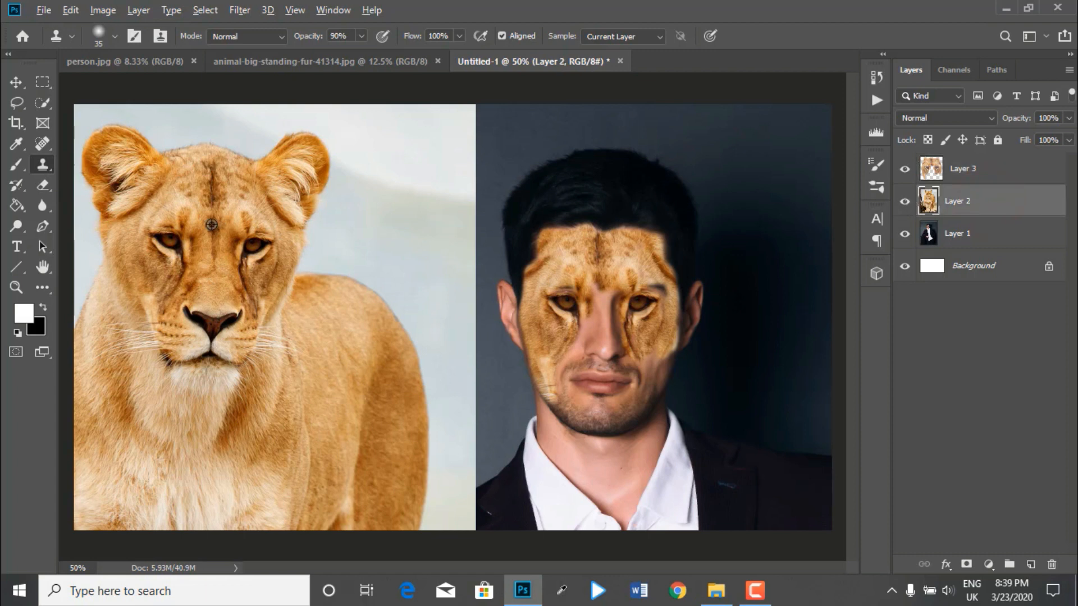
pyautogui.click(958, 170)
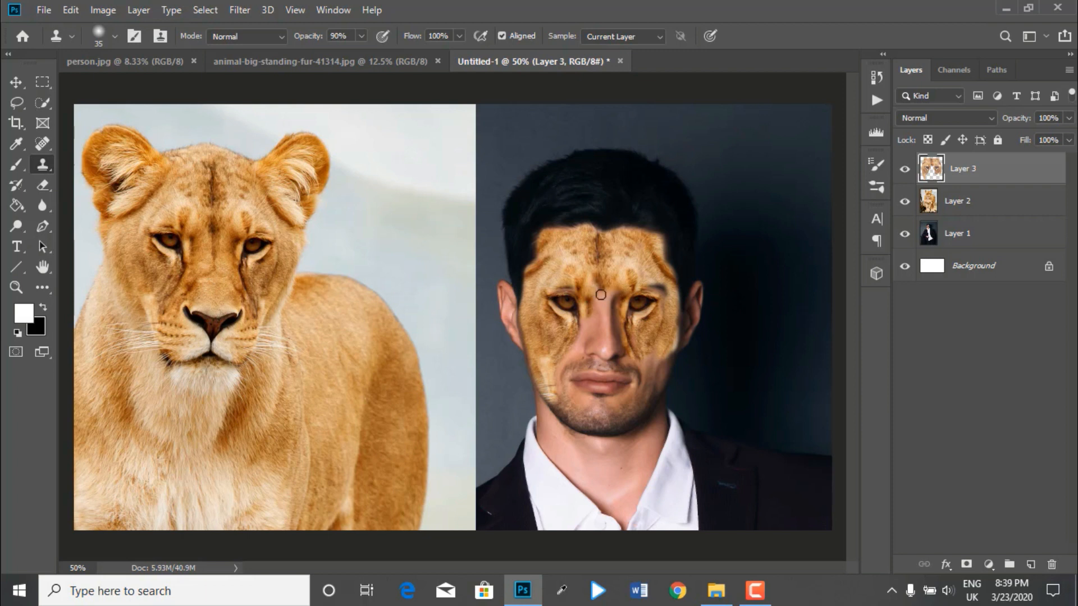
pyautogui.moveTo(601, 305)
pyautogui.mouseDown()
pyautogui.moveTo(600, 286)
pyautogui.moveTo(616, 289)
pyautogui.moveTo(595, 315)
pyautogui.moveTo(606, 298)
pyautogui.moveTo(619, 318)
pyautogui.mouseUp()
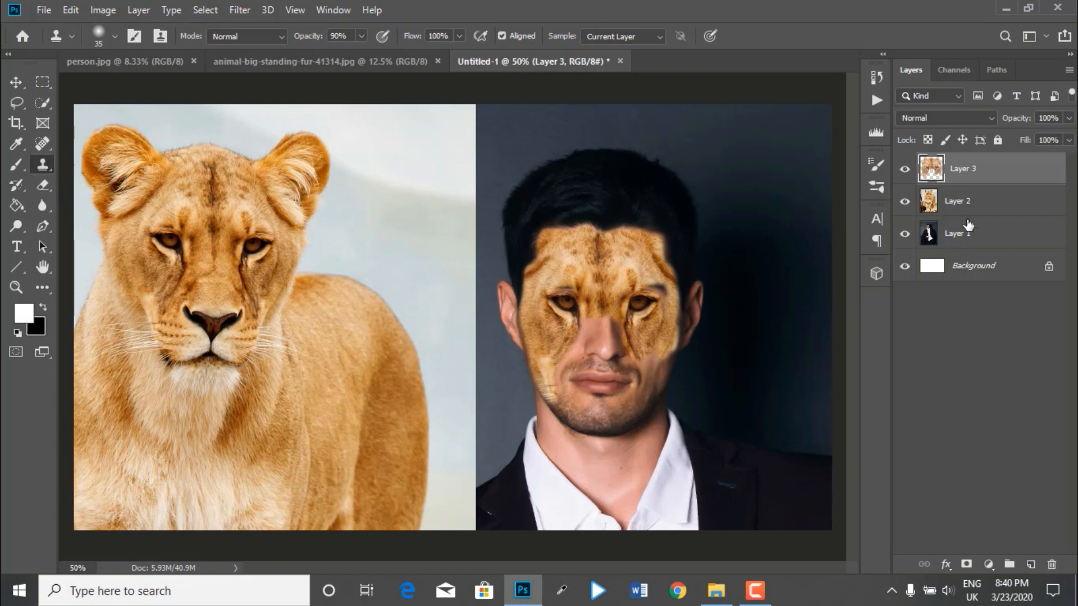
# - Scale down the lioness image on Layer 2 and reposition it beside the man so more of her body shows
pyautogui.click(977, 206)
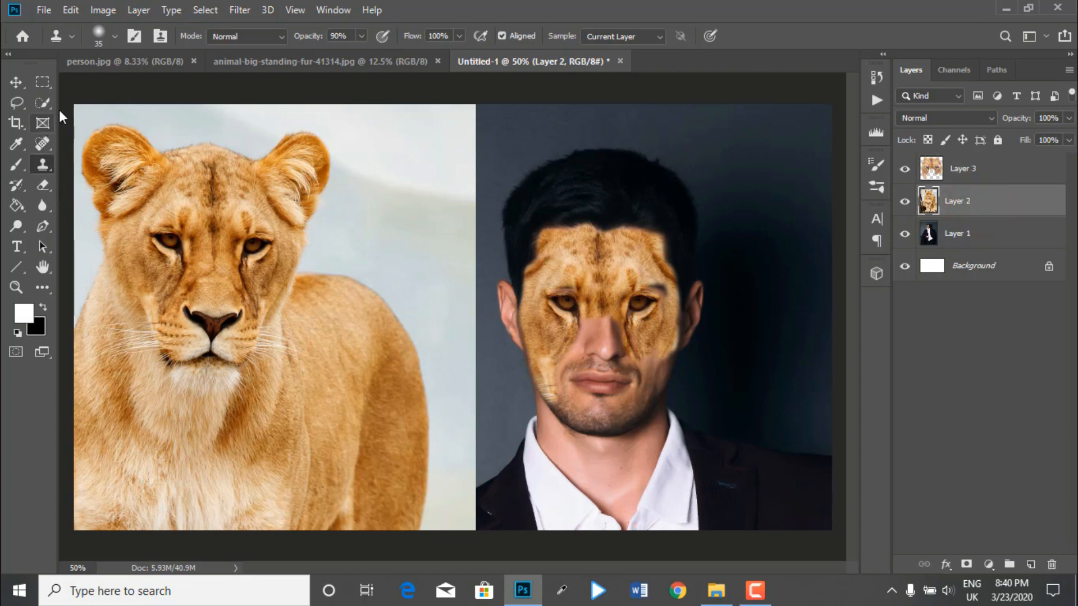
pyautogui.click(15, 82)
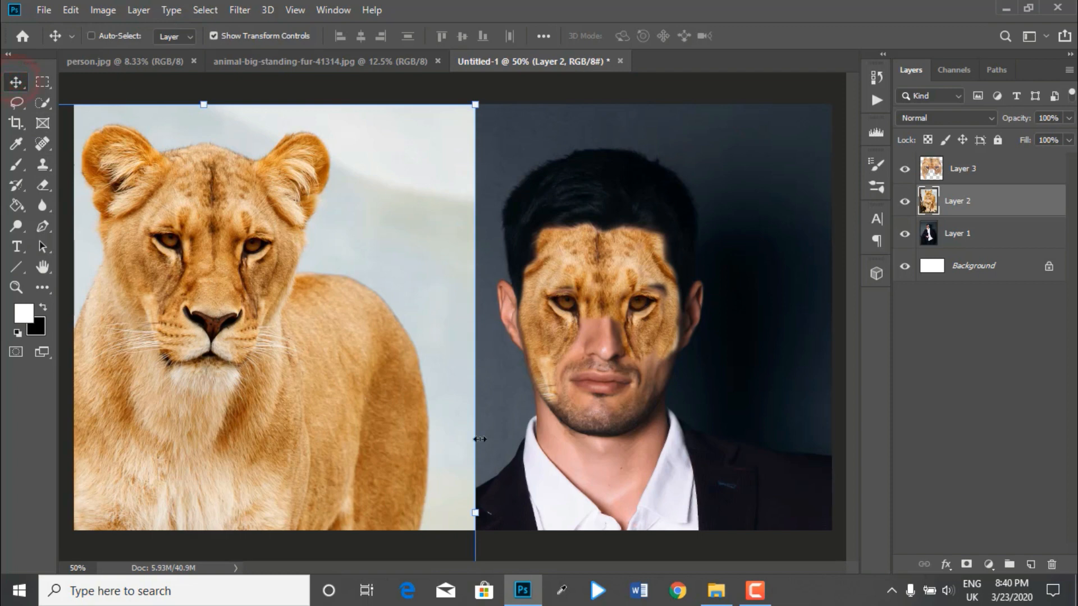
pyautogui.moveTo(470, 509); pyautogui.dragTo(361, 349)
pyautogui.moveTo(460, 436); pyautogui.dragTo(435, 436)
# - Copy a rectangular selection of the lioness's face from her eyes to her chin on Layer 2 and paste it as a new layer
pyautogui.click(43, 82)
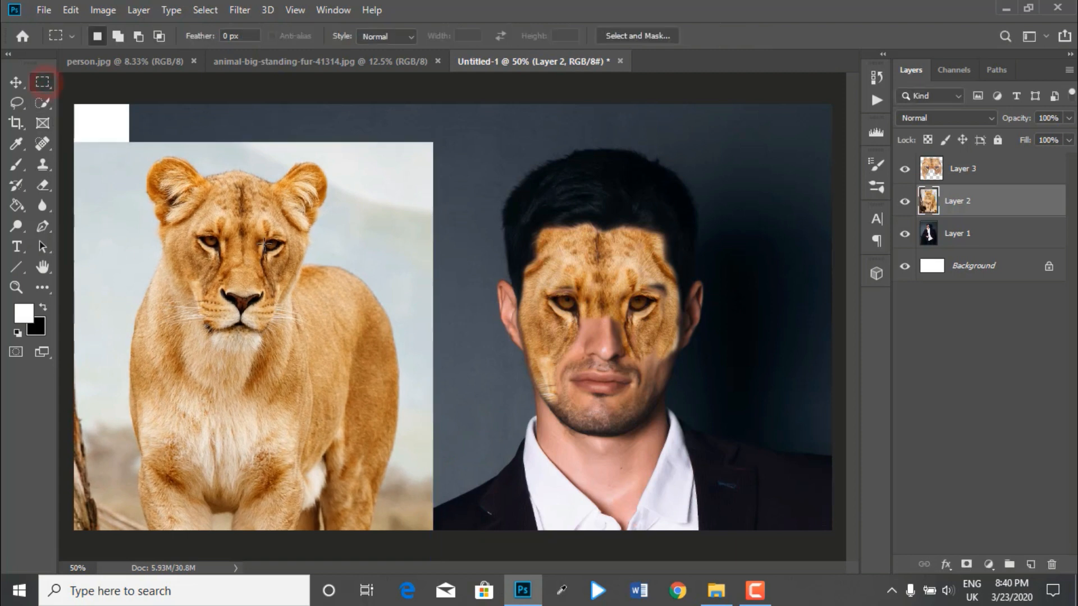
pyautogui.hotkey('ctrl', 'd')
pyautogui.click(193, 201)
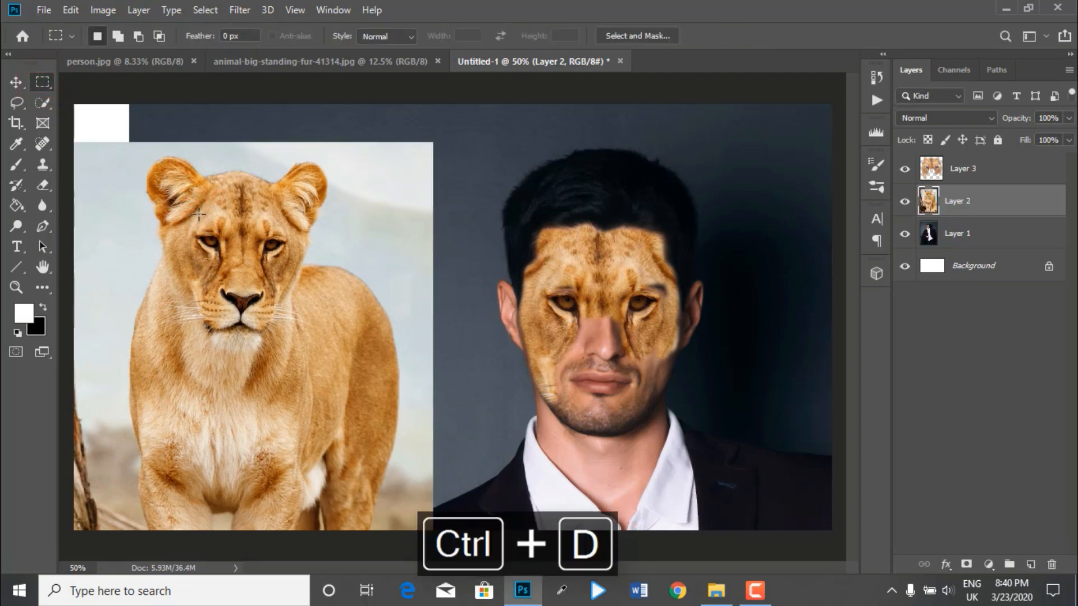
pyautogui.moveTo(202, 211); pyautogui.dragTo(242, 339)
pyautogui.hotkey('ctrl', 'd')
pyautogui.moveTo(196, 217); pyautogui.dragTo(282, 358)
pyautogui.hotkey('ctrl', 'c')
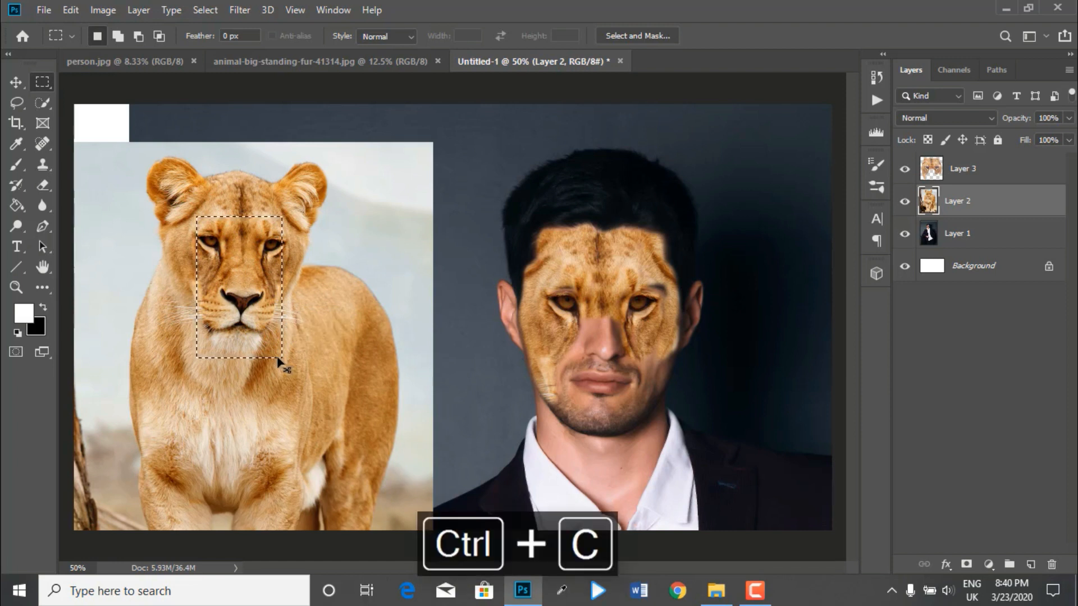
pyautogui.hotkey('ctrl', 'v')
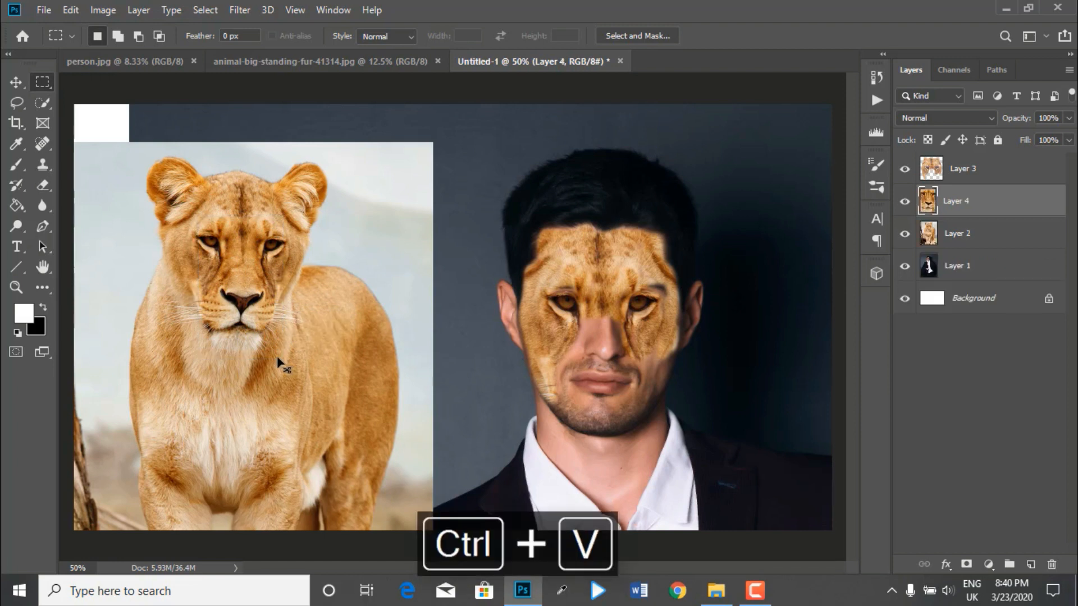
# - Move the pasted lioness face onto the man's face, scale it to about 120.56% and rotate it about -3.09°
pyautogui.click(17, 84)
pyautogui.moveTo(247, 276); pyautogui.dragTo(610, 344)
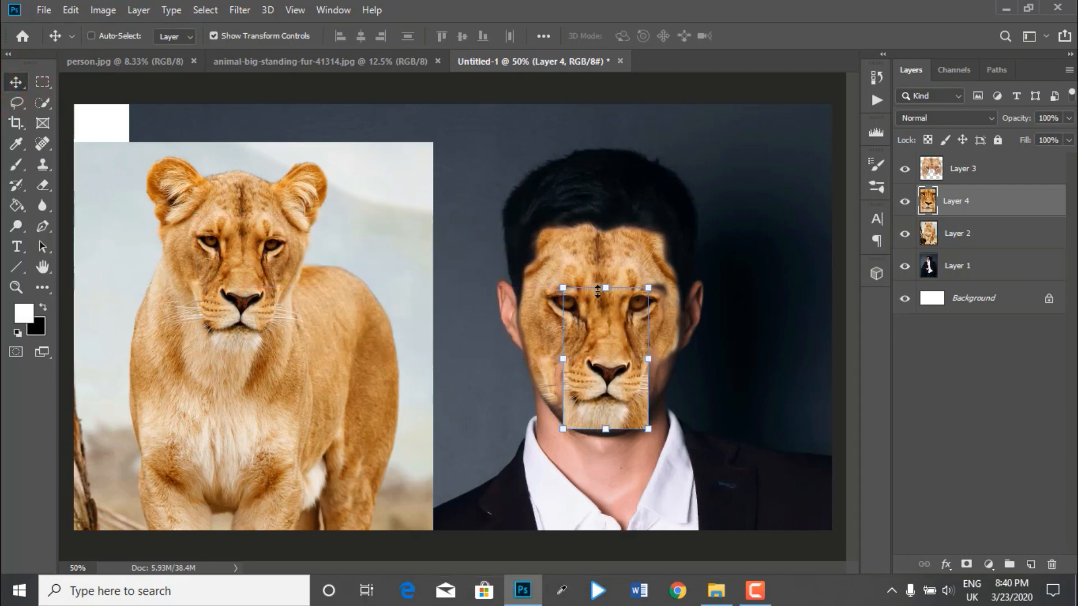
pyautogui.moveTo(613, 430); pyautogui.dragTo(601, 453)
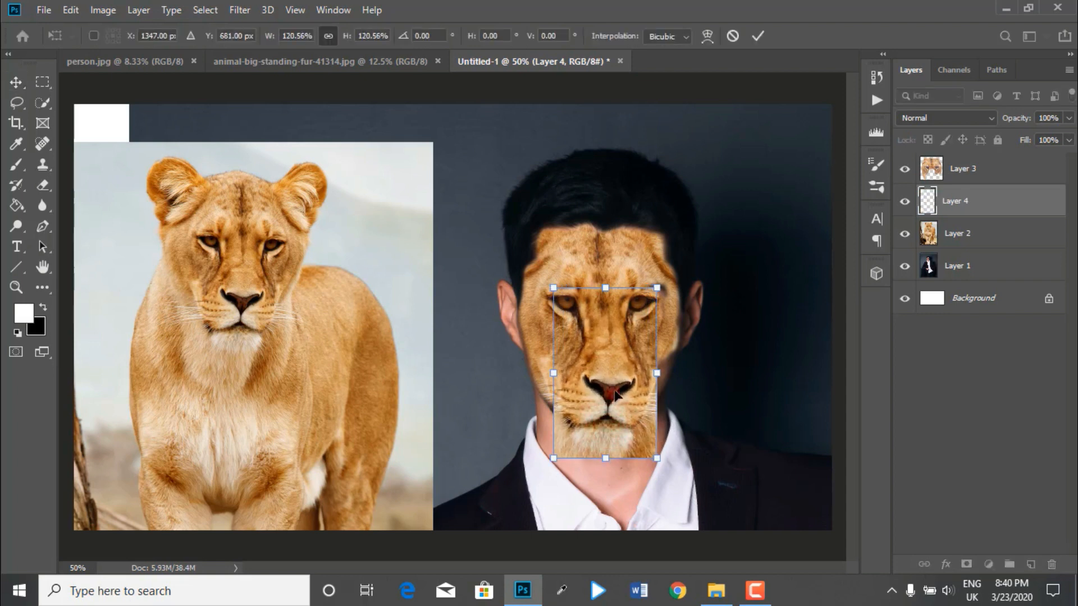
pyautogui.moveTo(615, 397); pyautogui.dragTo(613, 379)
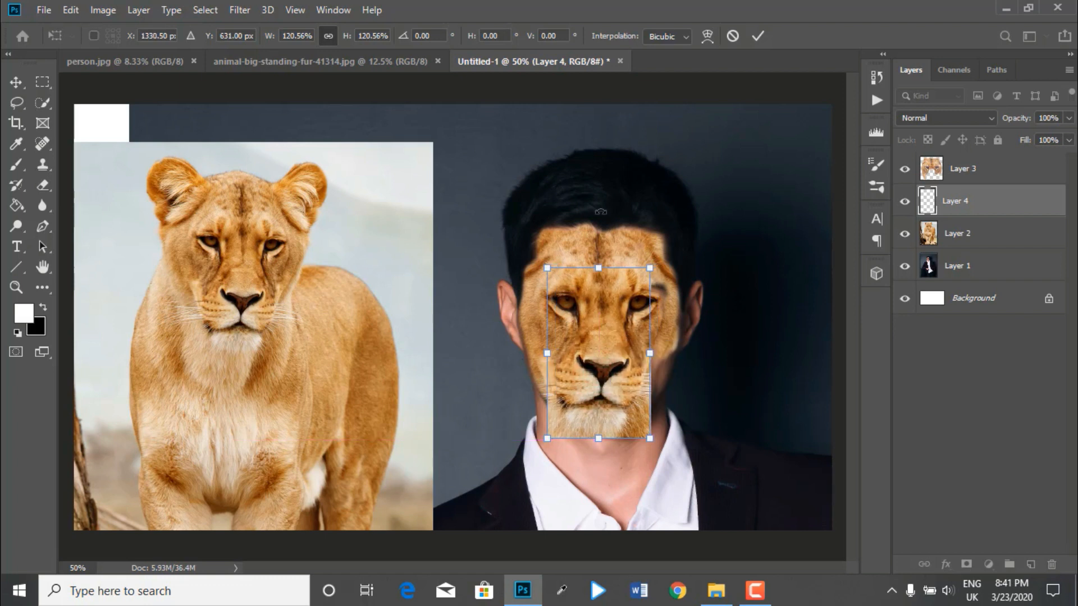
pyautogui.moveTo(600, 212); pyautogui.dragTo(592, 207)
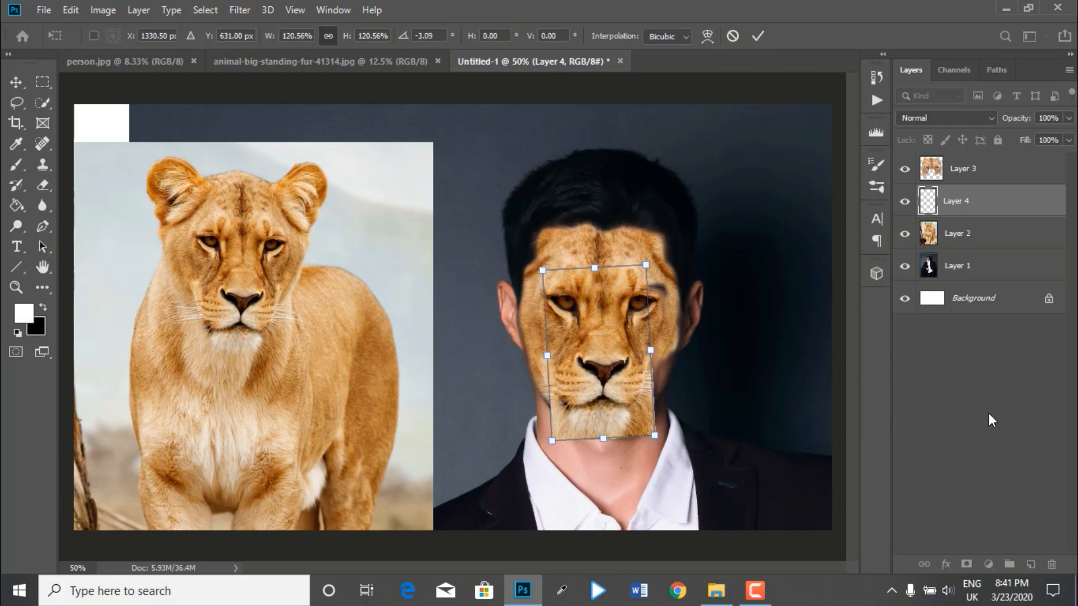
pyautogui.click(1008, 421)
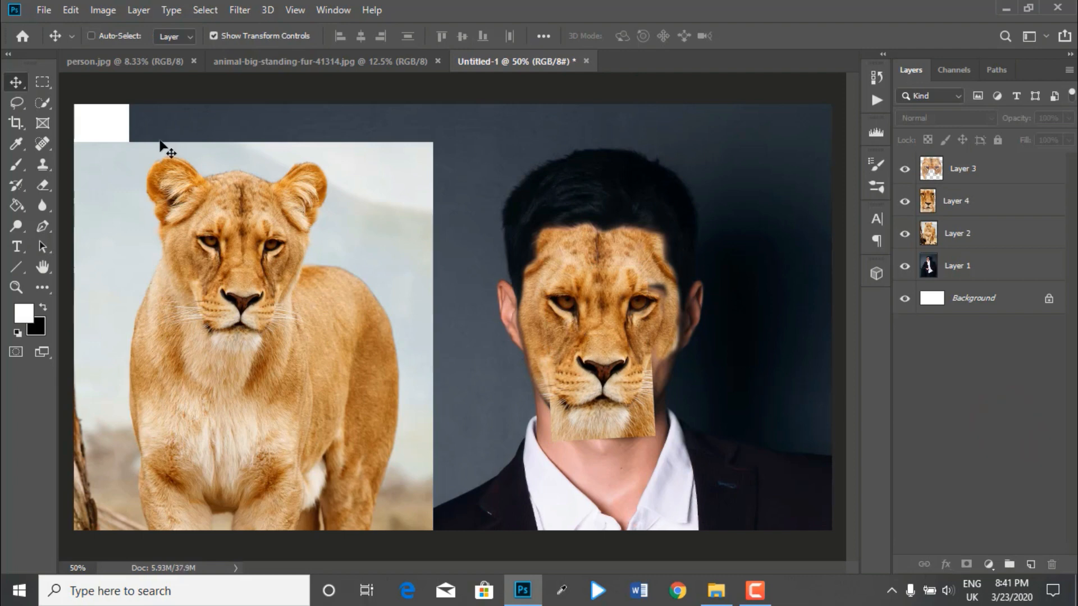
# - Warp Layer 4 slightly so the lioness's nose and mouth line up with the cloned face above
pyautogui.click(990, 209)
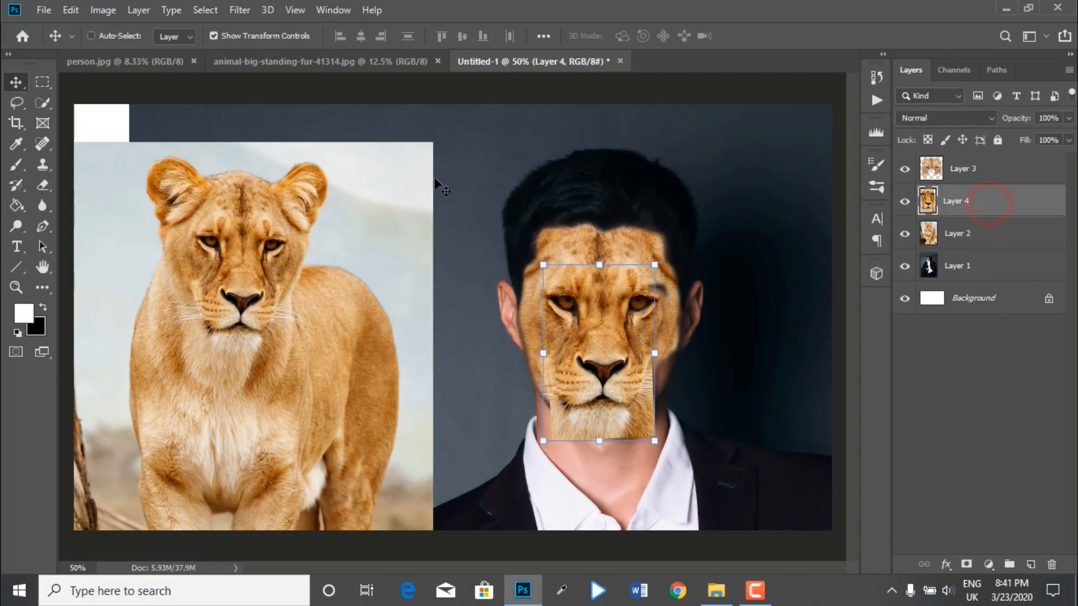
pyautogui.click(71, 9)
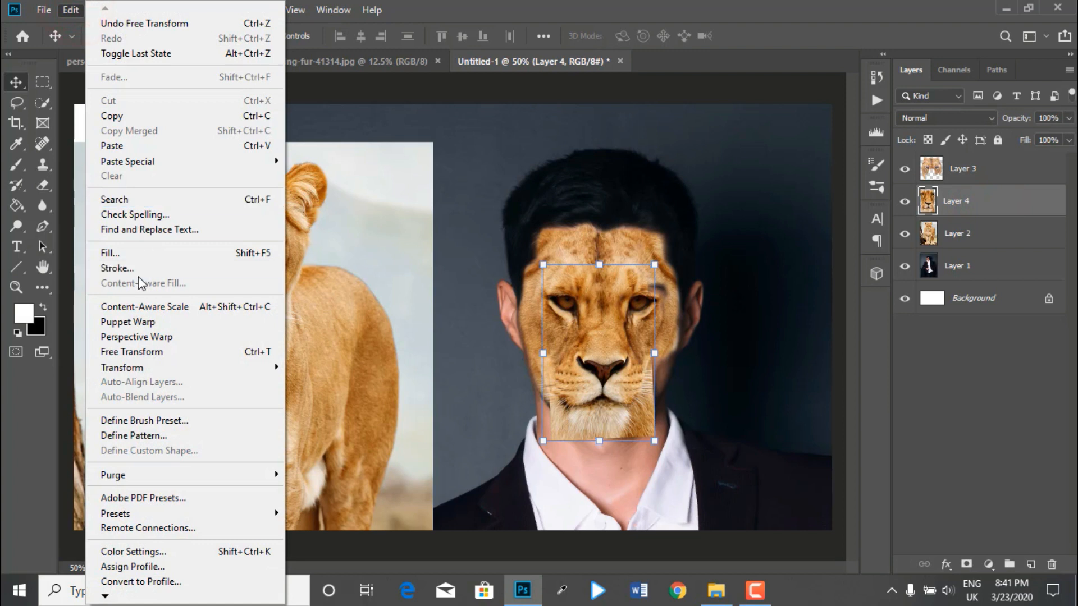
pyautogui.moveTo(161, 369)
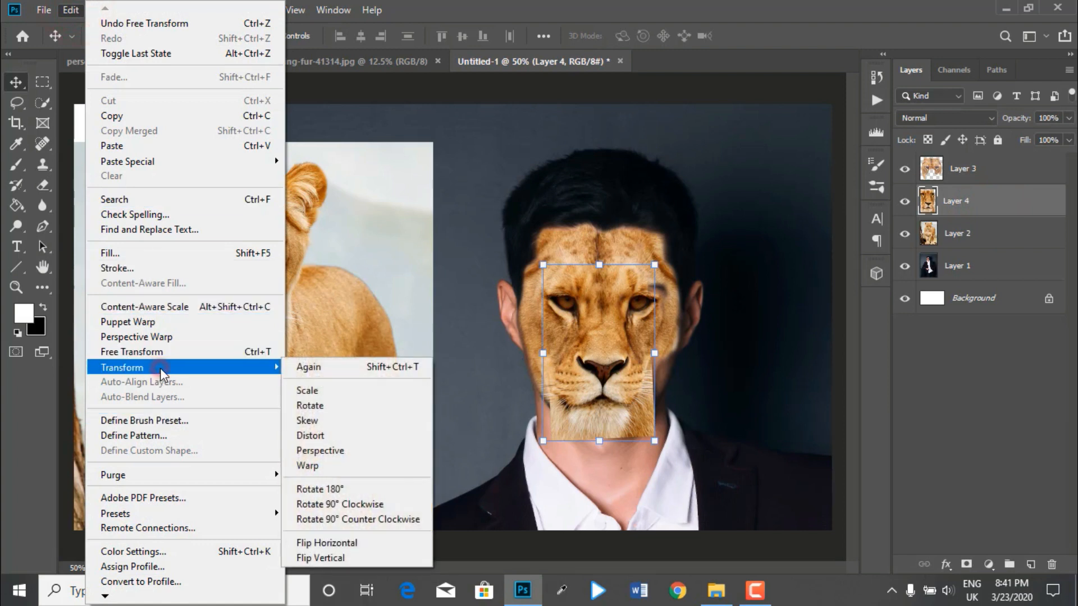
pyautogui.click(308, 466)
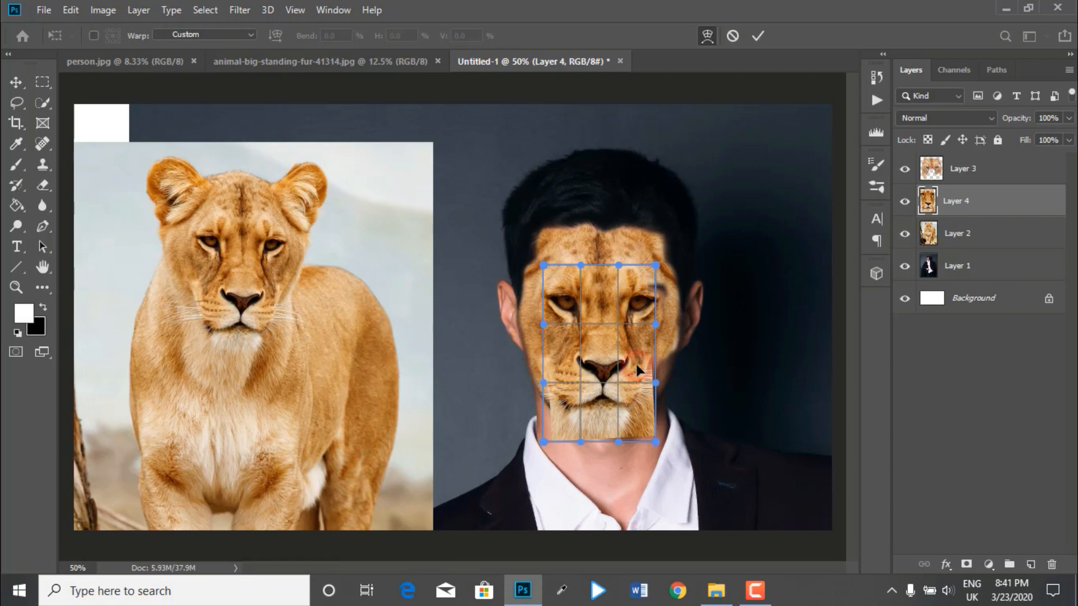
pyautogui.moveTo(638, 365); pyautogui.dragTo(638, 366)
pyautogui.moveTo(570, 354); pyautogui.dragTo(572, 354)
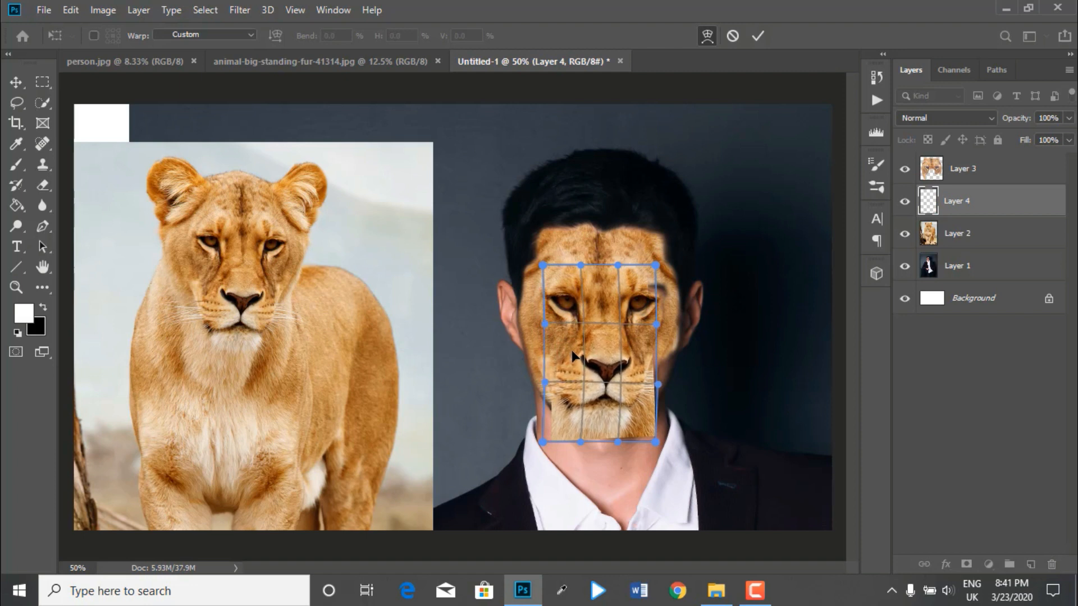
pyautogui.moveTo(614, 413); pyautogui.dragTo(580, 402)
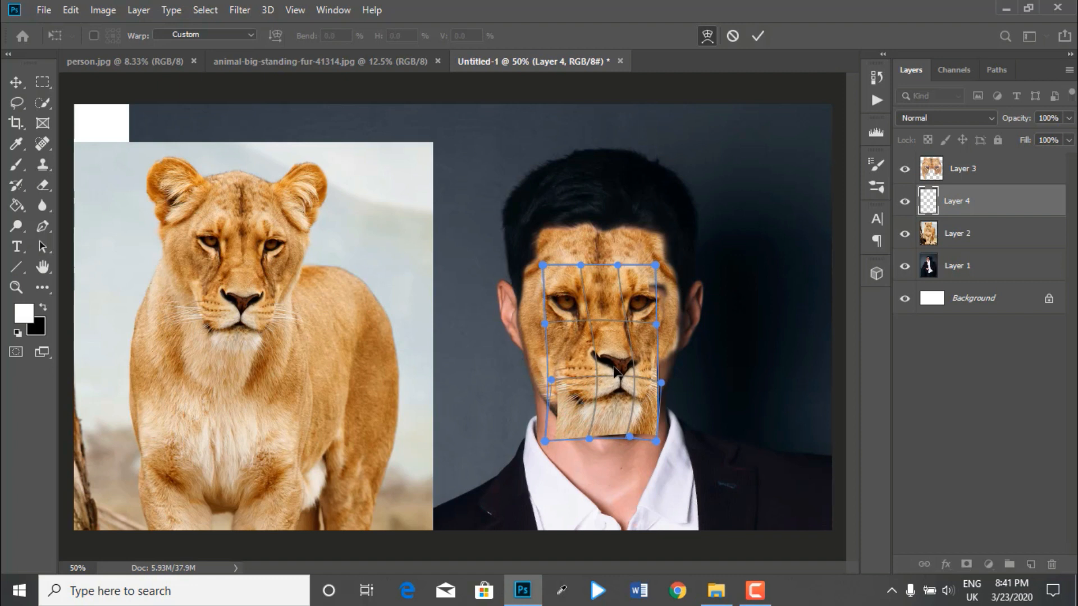
pyautogui.moveTo(612, 366); pyautogui.dragTo(577, 350)
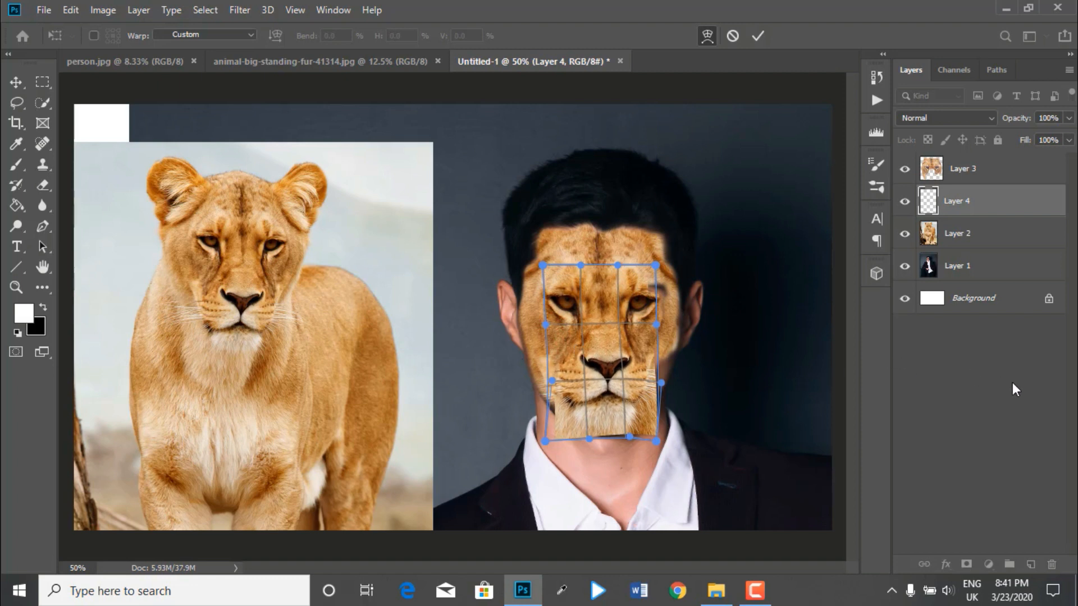
pyautogui.click(994, 415)
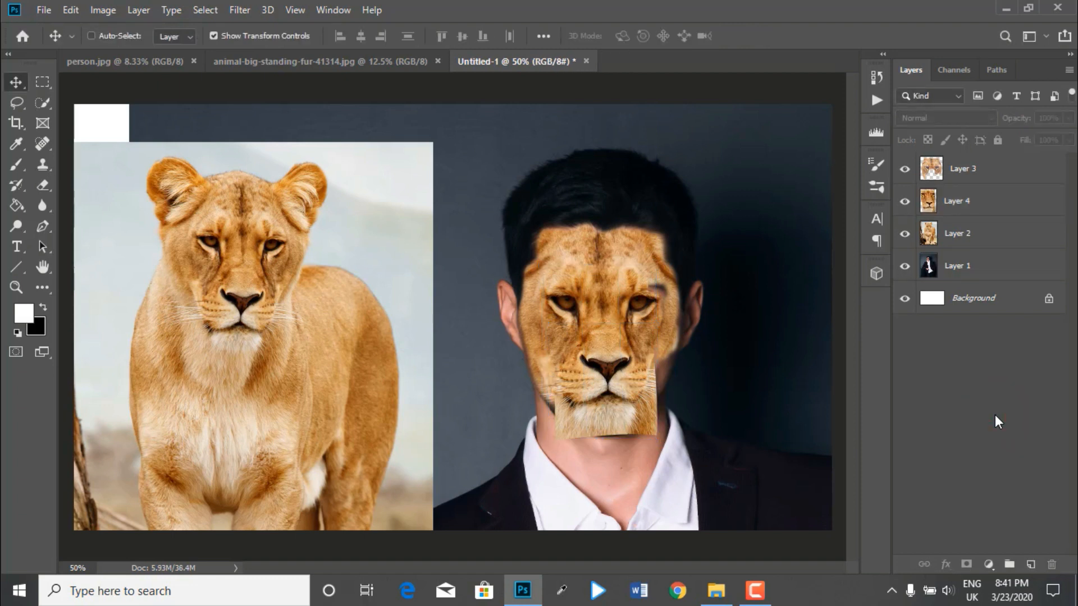
# - Erase the upper part of Layer 4 around the eyes using the soft round Eraser brush enlarged to 250 px
pyautogui.click(42, 185)
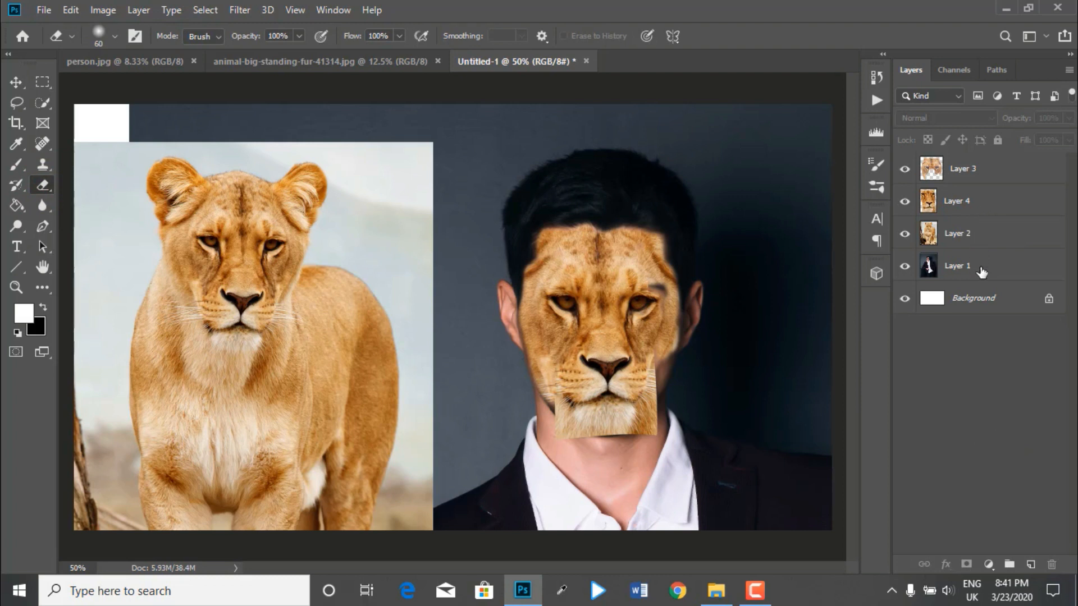
pyautogui.click(983, 207)
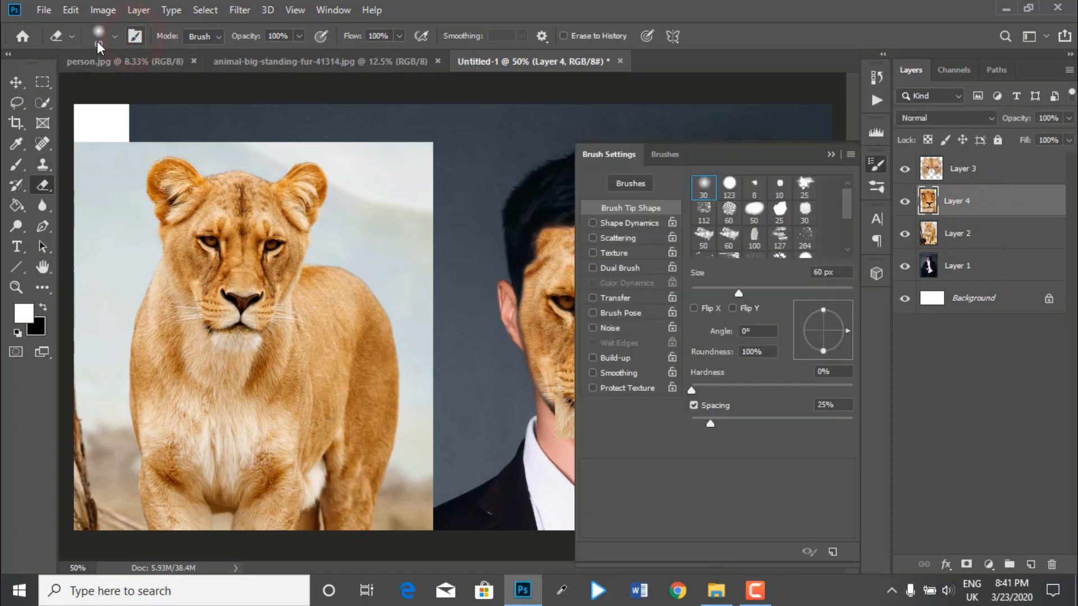
pyautogui.click(691, 183)
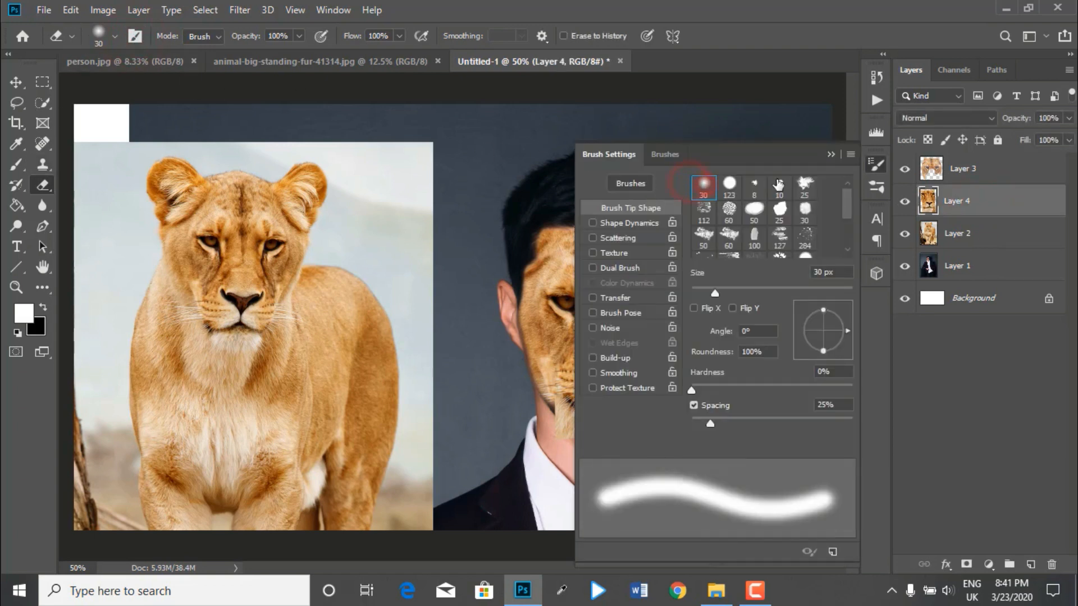
pyautogui.click(827, 155)
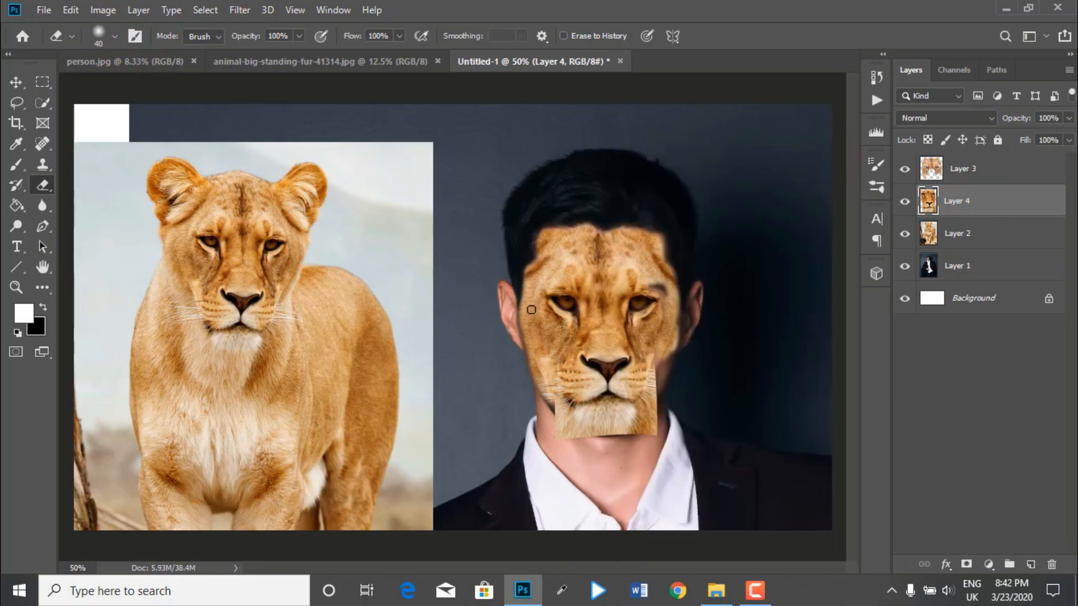
pyautogui.press(']')
pyautogui.click(565, 284)
pyautogui.moveTo(565, 284)
pyautogui.mouseDown()
pyautogui.moveTo(612, 275)
pyautogui.moveTo(603, 271)
pyautogui.moveTo(646, 270)
pyautogui.moveTo(664, 284)
pyautogui.mouseUp()
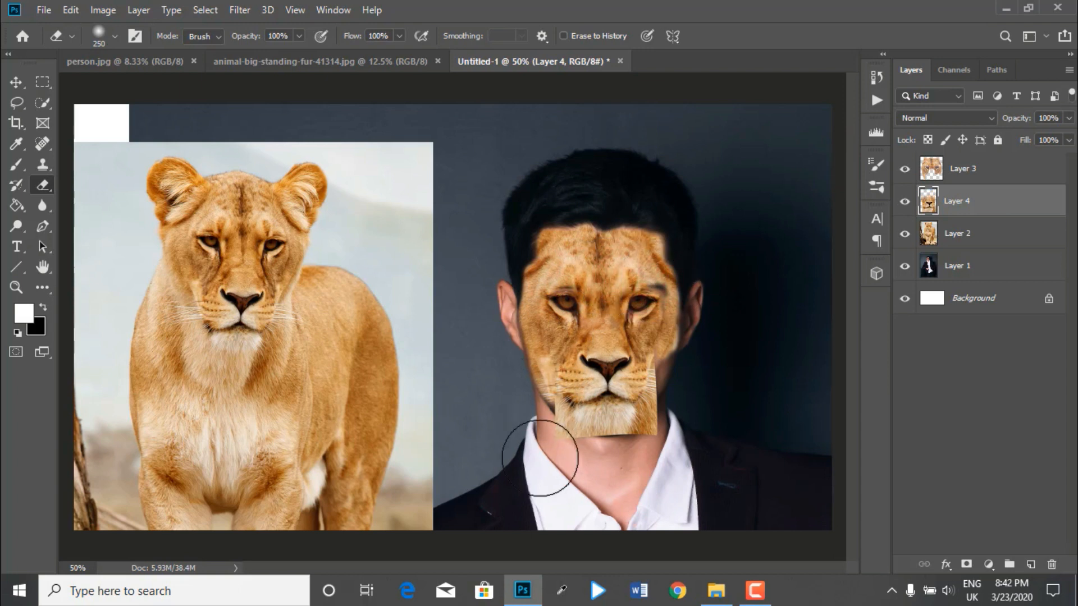
# - Reduce the Eraser to 150 px, down to 70 px, and erase Layer 4's excess fur along the man's chin and jawline
pyautogui.press('[')
pyautogui.press('[')
pyautogui.press('[')
pyautogui.press('[')
pyautogui.press('[')
pyautogui.press('[')
pyautogui.press('[')
pyautogui.press('[')
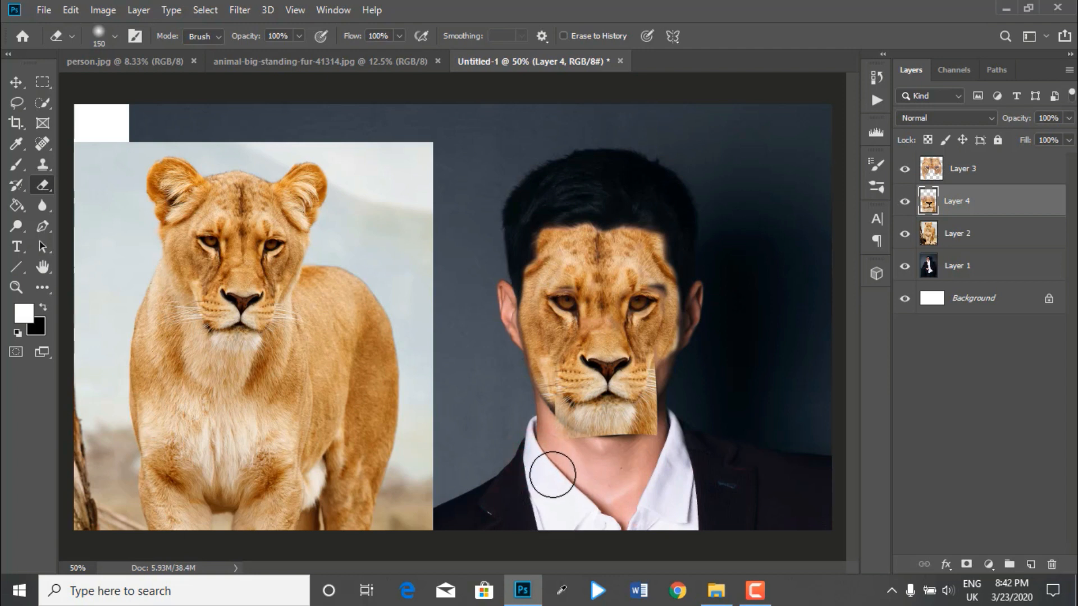
pyautogui.moveTo(555, 443)
pyautogui.mouseDown()
pyautogui.moveTo(547, 407)
pyautogui.moveTo(570, 432)
pyautogui.moveTo(551, 429)
pyautogui.moveTo(643, 441)
pyautogui.moveTo(662, 409)
pyautogui.moveTo(662, 359)
pyautogui.moveTo(662, 389)
pyautogui.moveTo(662, 370)
pyautogui.moveTo(681, 385)
pyautogui.moveTo(617, 439)
pyautogui.moveTo(677, 427)
pyautogui.mouseUp()
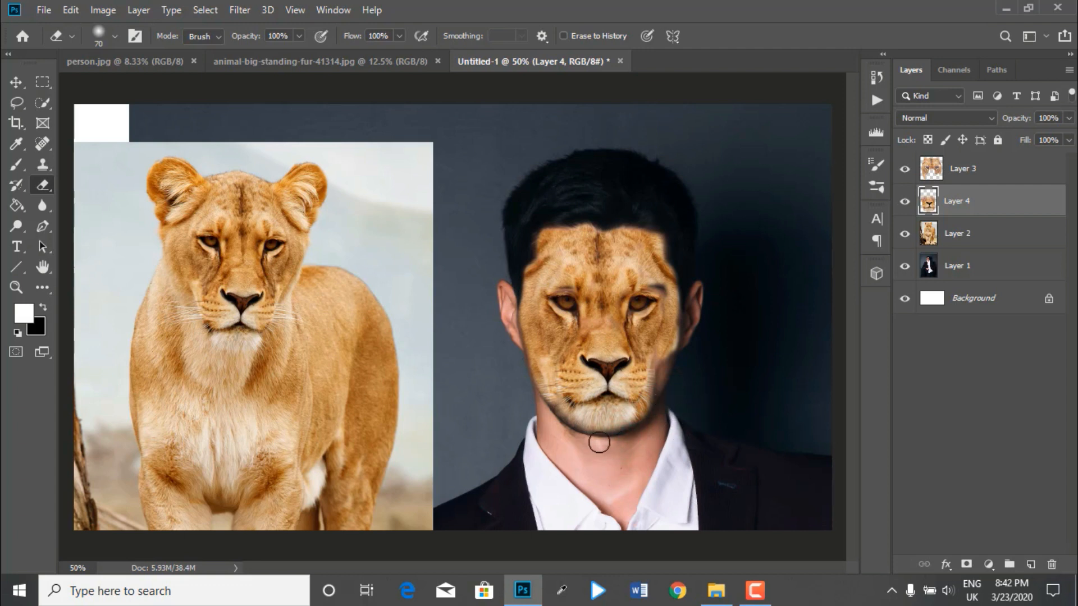
pyautogui.moveTo(600, 443)
pyautogui.mouseDown()
pyautogui.moveTo(557, 431)
pyautogui.moveTo(529, 396)
pyautogui.mouseUp()
# - Sample the lioness's right-hand cheek fur on Layer 2 and clone it on Layer 3 over the man's right-hand cheek and jaw
pyautogui.rightClick(40, 162)
pyautogui.click(149, 162)
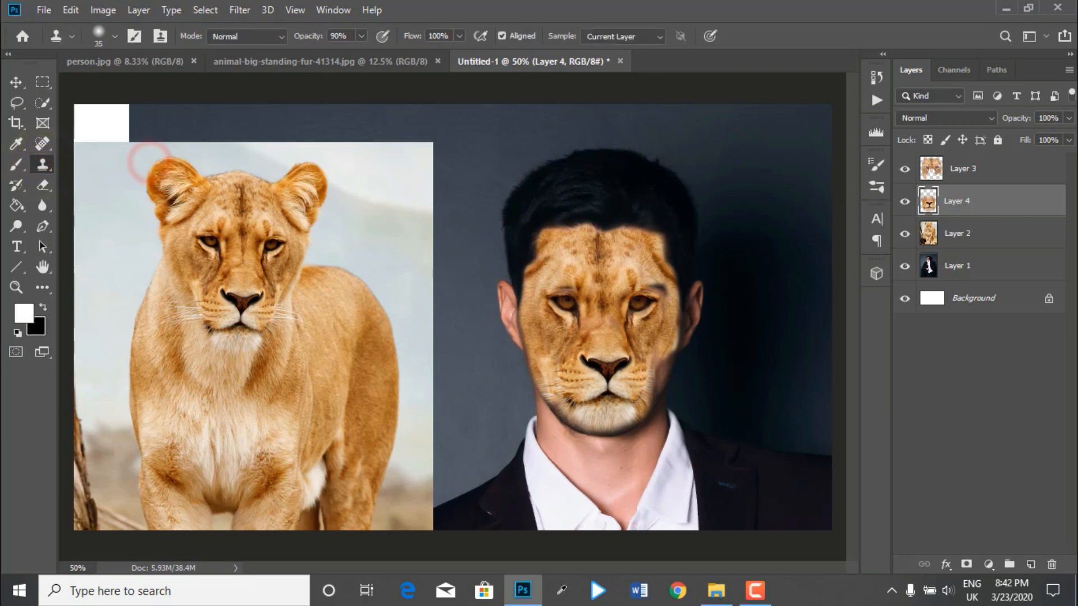
pyautogui.click(1007, 244)
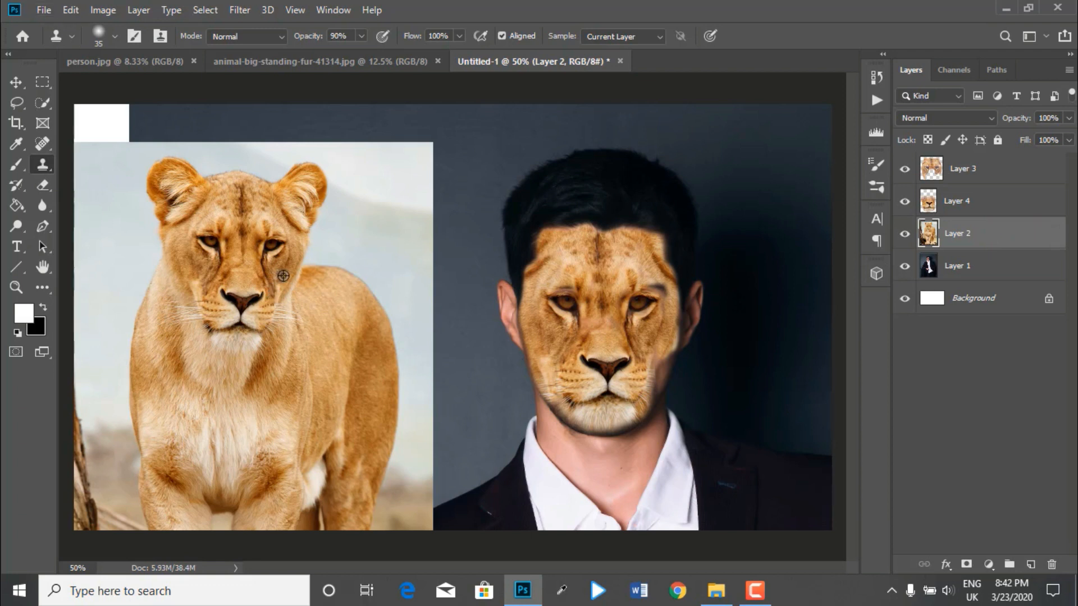
pyautogui.click(992, 176)
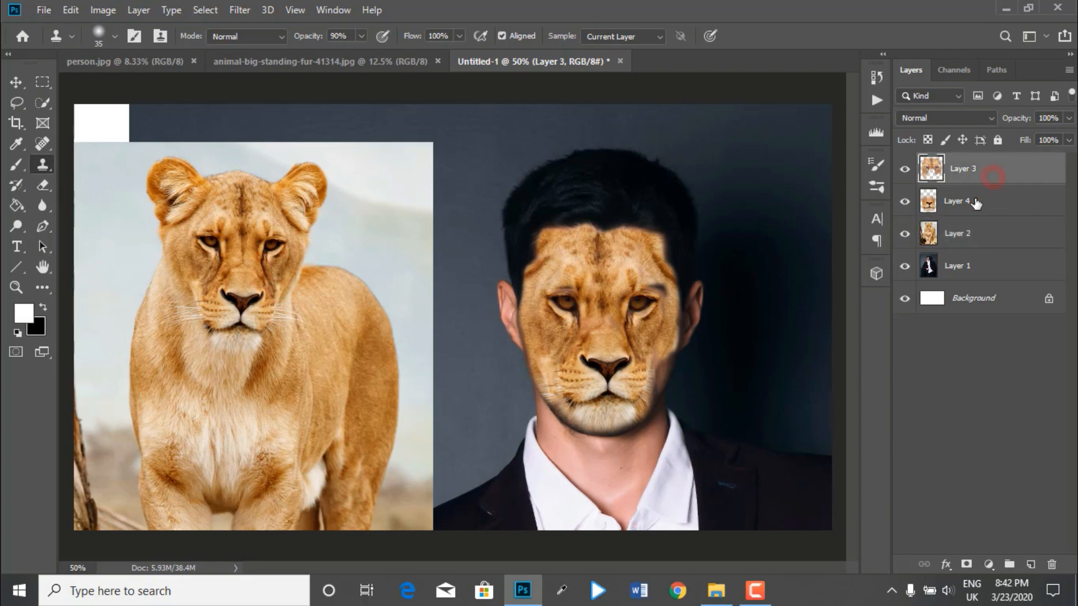
pyautogui.moveTo(662, 357)
pyautogui.mouseDown()
pyautogui.moveTo(655, 392)
pyautogui.moveTo(672, 342)
pyautogui.moveTo(650, 401)
pyautogui.mouseUp()
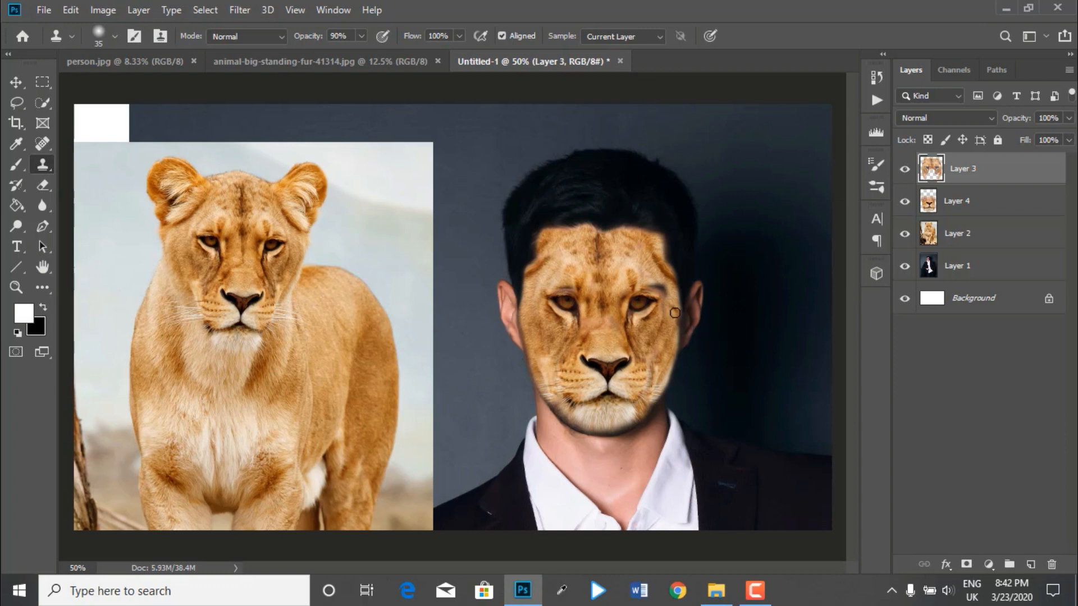
pyautogui.moveTo(675, 313); pyautogui.dragTo(673, 352)
# - Sample the fur beside the lioness's left-hand whiskers on Layer 2 and clone it on Layer 3 along the man's left-hand jaw
pyautogui.click(957, 233)
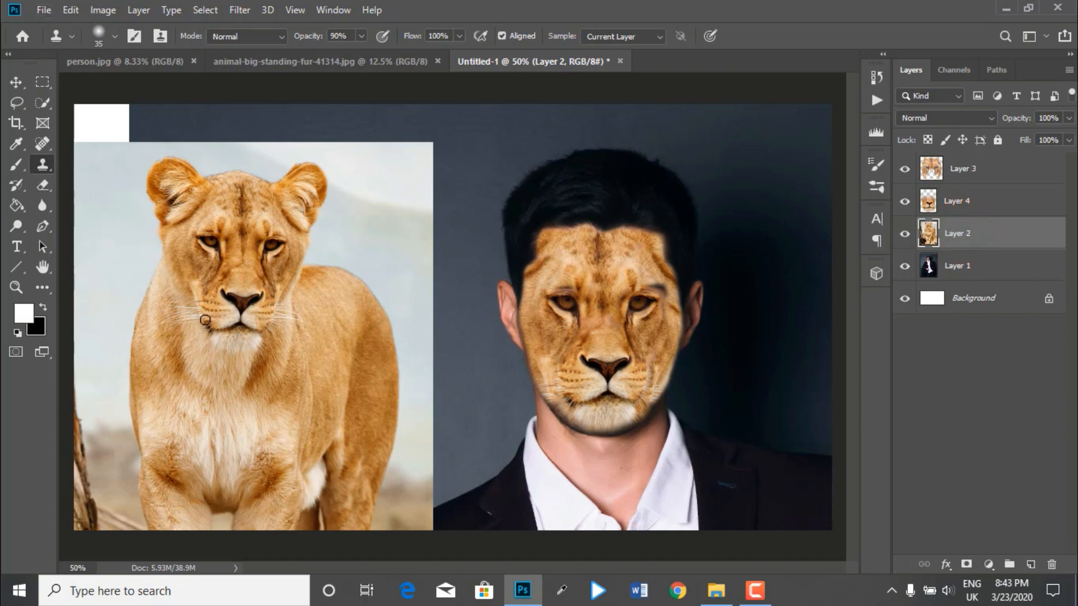
pyautogui.keyDown('alt'); pyautogui.click(188, 297); pyautogui.keyUp('alt')
pyautogui.click(982, 175)
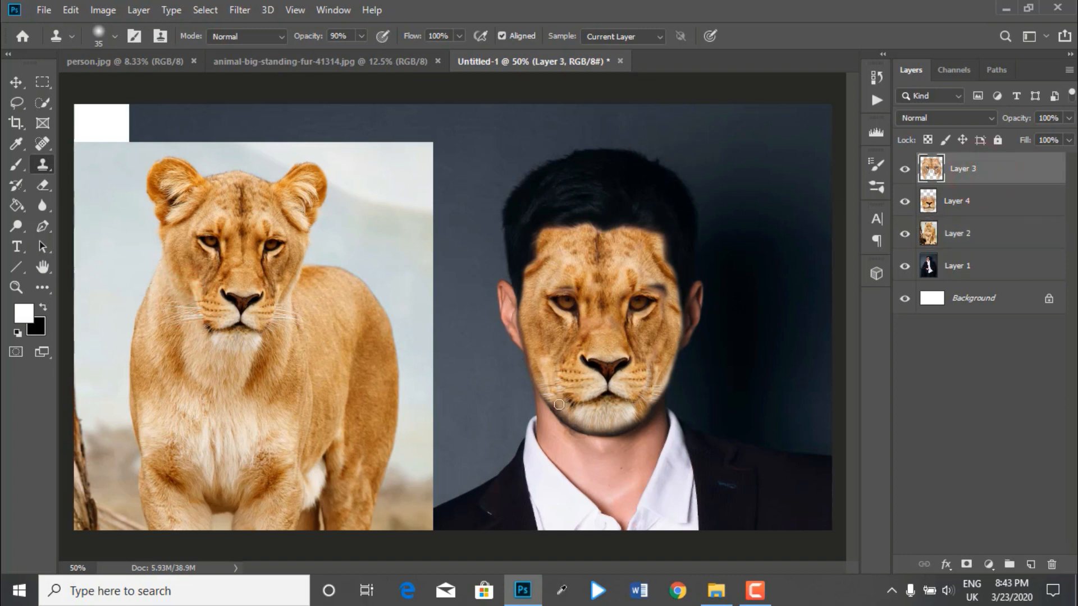
pyautogui.moveTo(558, 397)
pyautogui.mouseDown()
pyautogui.moveTo(568, 415)
pyautogui.moveTo(595, 423)
pyautogui.mouseUp()
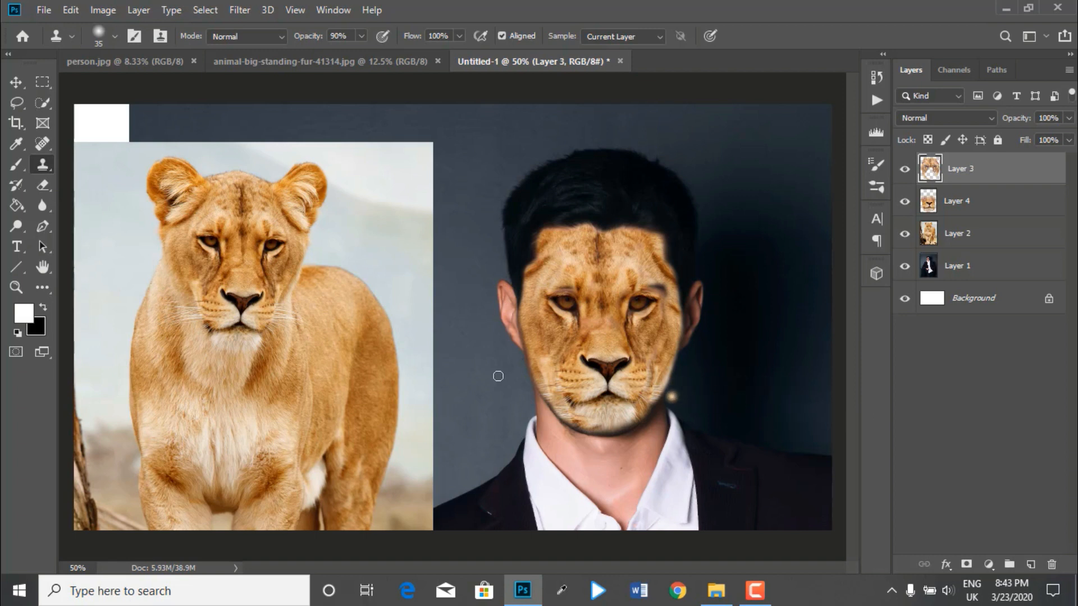
# - Erase Layer 4's fur overspill outside the man's right-hand jaw with the soft 70 px Eraser
pyautogui.click(44, 190)
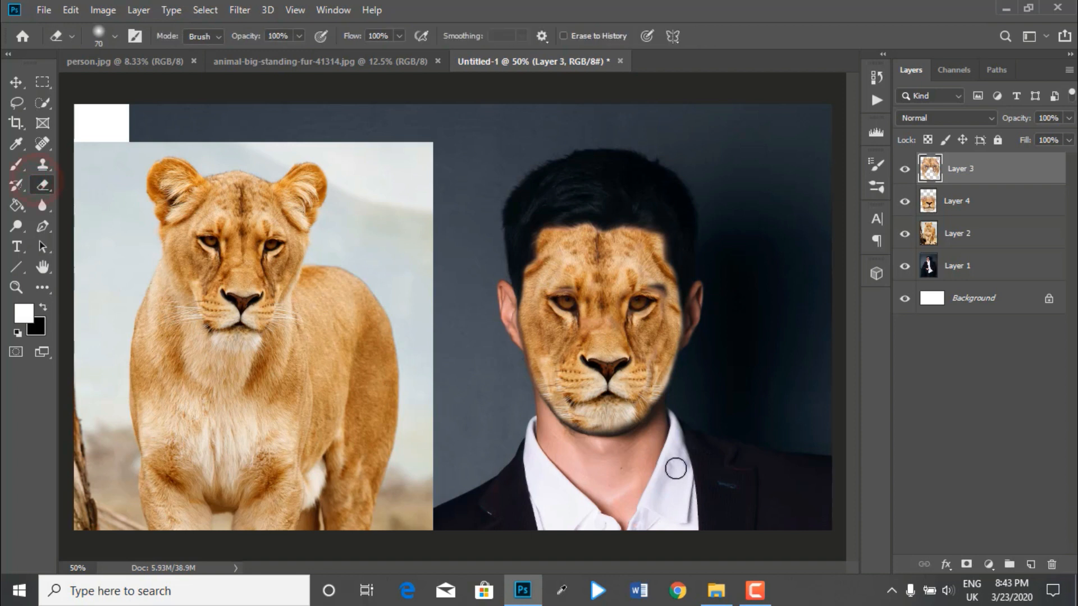
pyautogui.click(977, 204)
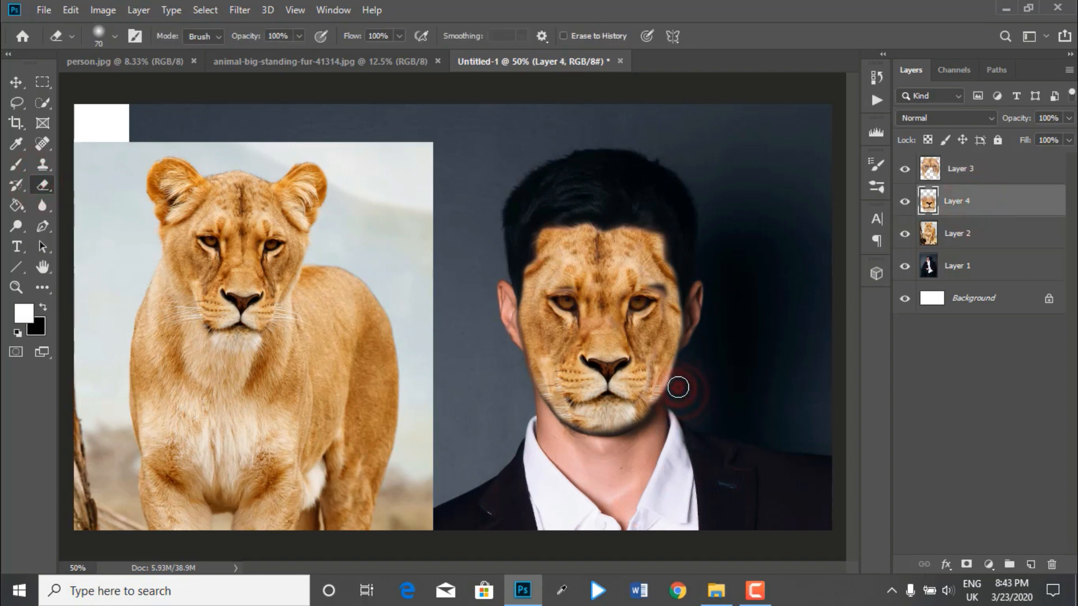
pyautogui.moveTo(678, 387); pyautogui.dragTo(673, 394)
# - Erase Layer 3's excess fur along the man's right-hand jawline and under his chin with the 70 px Eraser
pyautogui.click(984, 171)
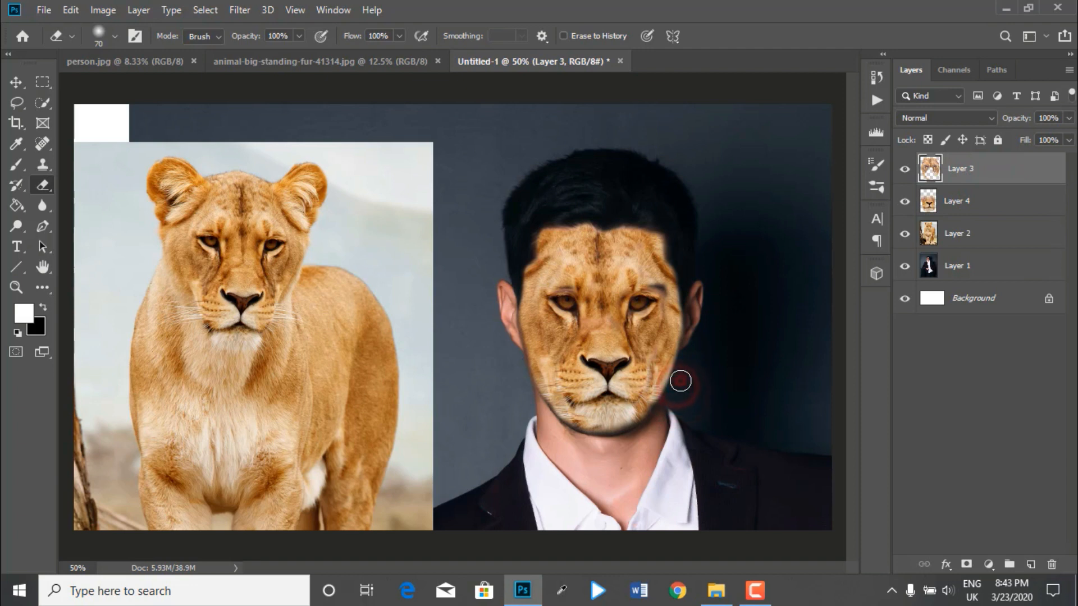
pyautogui.click(673, 401)
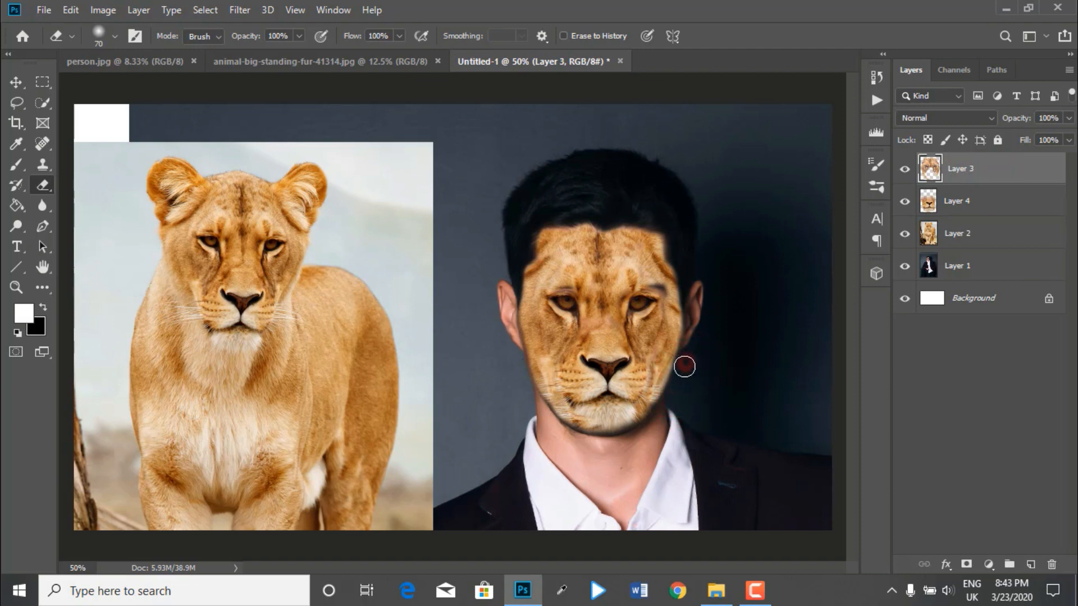
pyautogui.moveTo(677, 388); pyautogui.dragTo(671, 402)
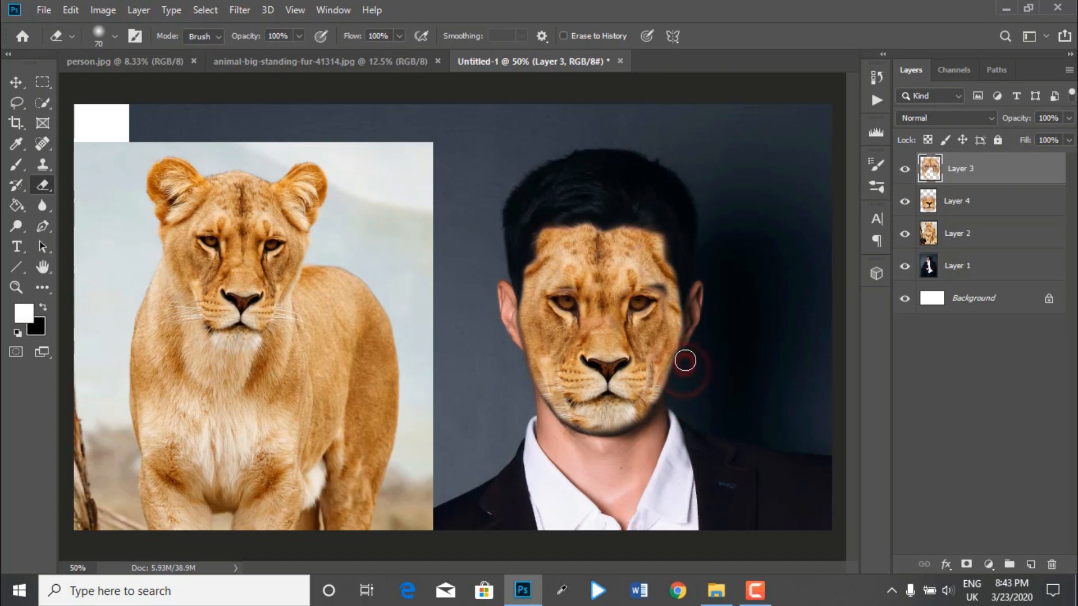
pyautogui.moveTo(662, 405); pyautogui.dragTo(673, 400)
pyautogui.click(685, 399)
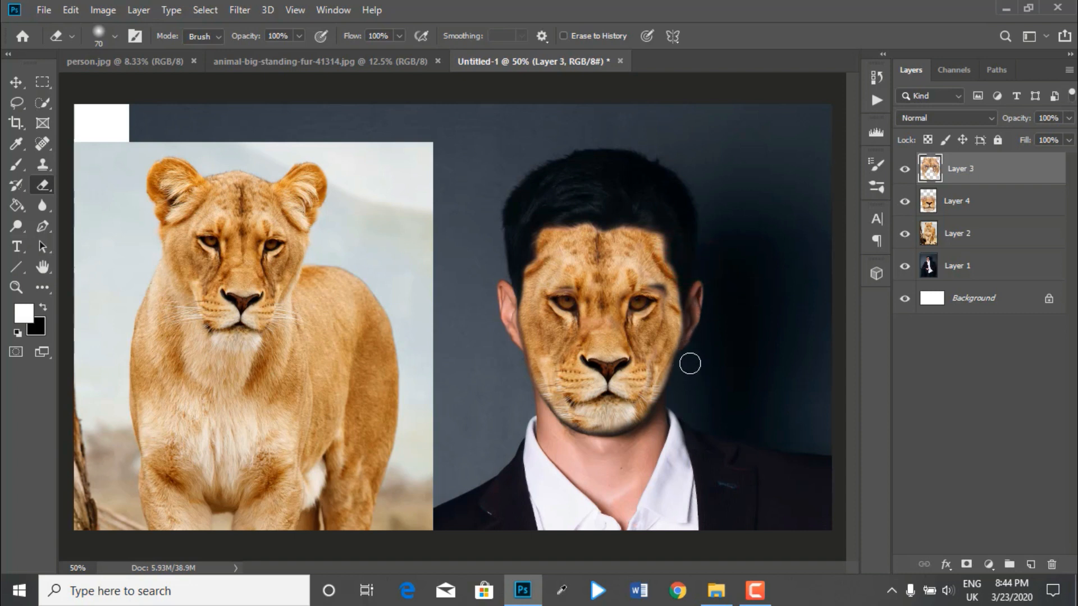
pyautogui.moveTo(671, 388)
pyautogui.mouseDown()
pyautogui.moveTo(657, 414)
pyautogui.moveTo(686, 400)
pyautogui.mouseUp()
pyautogui.click(567, 436)
pyautogui.click(575, 430)
# - Add a new layer, sample the lioness's left-hand shoulder fur on Layer 2, and clone it on the new layer over the man's neck
pyautogui.click(16, 82)
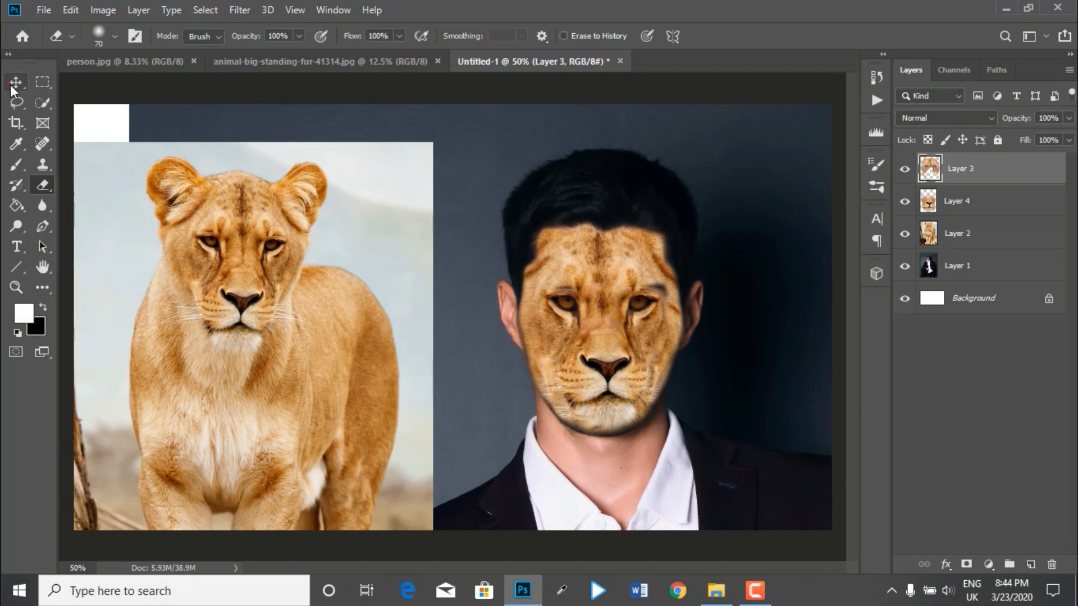
pyautogui.click(42, 164)
pyautogui.click(123, 166)
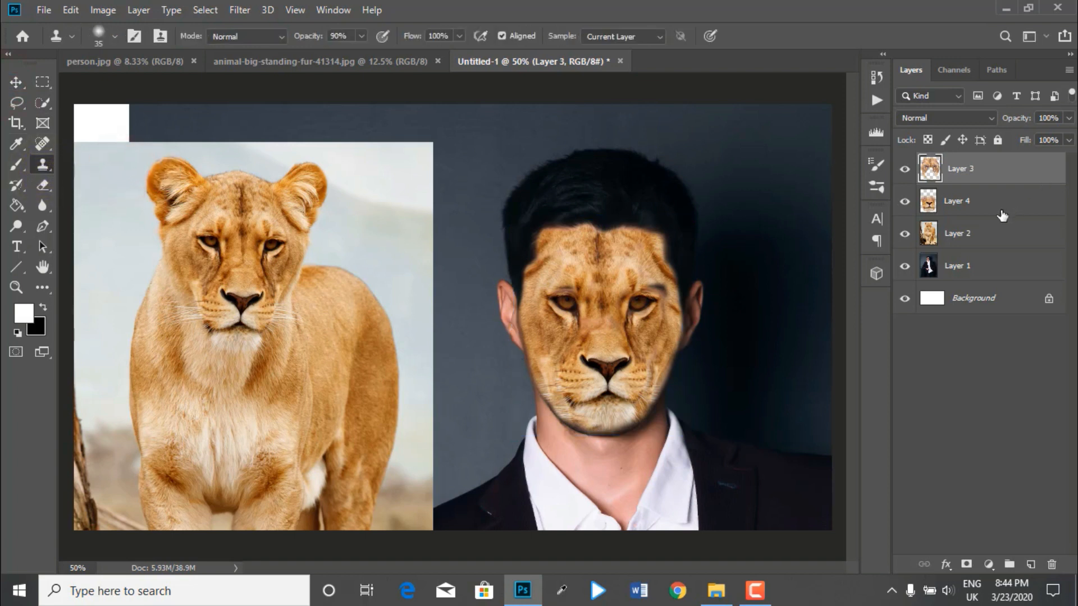
pyautogui.click(1031, 564)
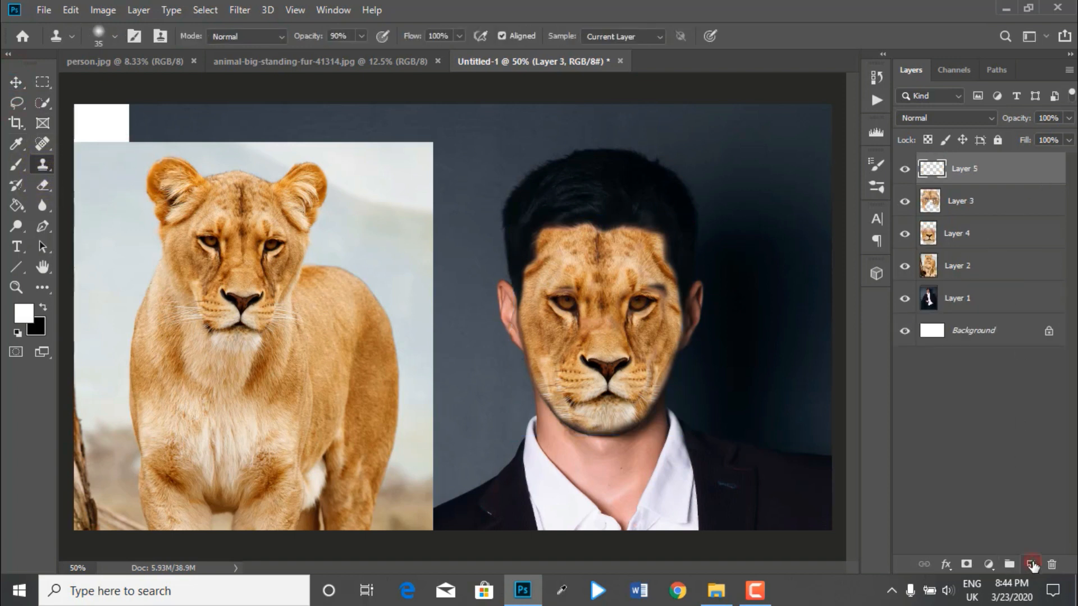
pyautogui.click(1005, 272)
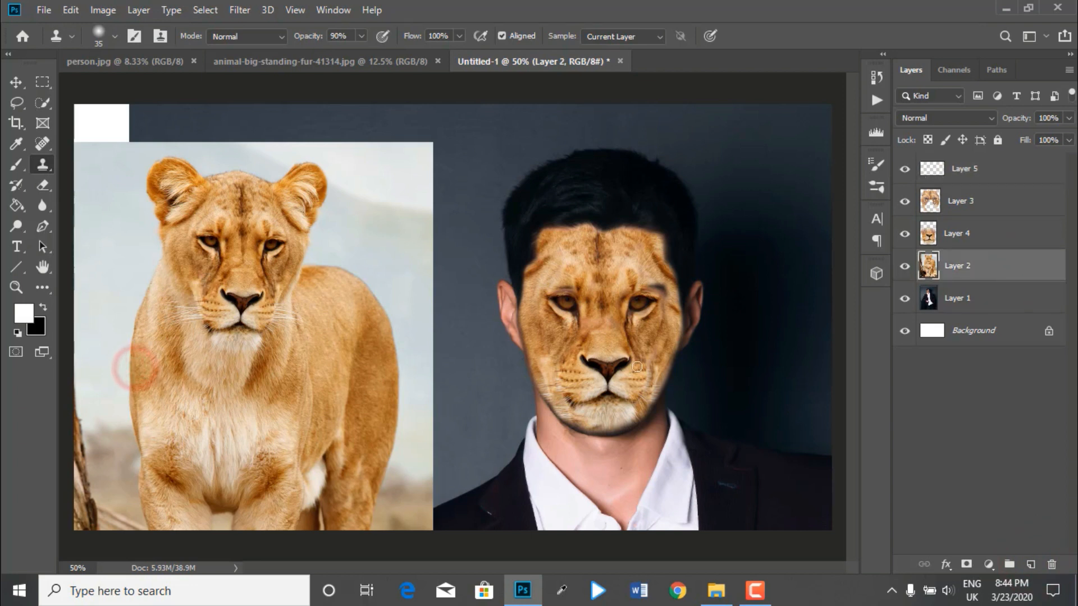
pyautogui.click(992, 174)
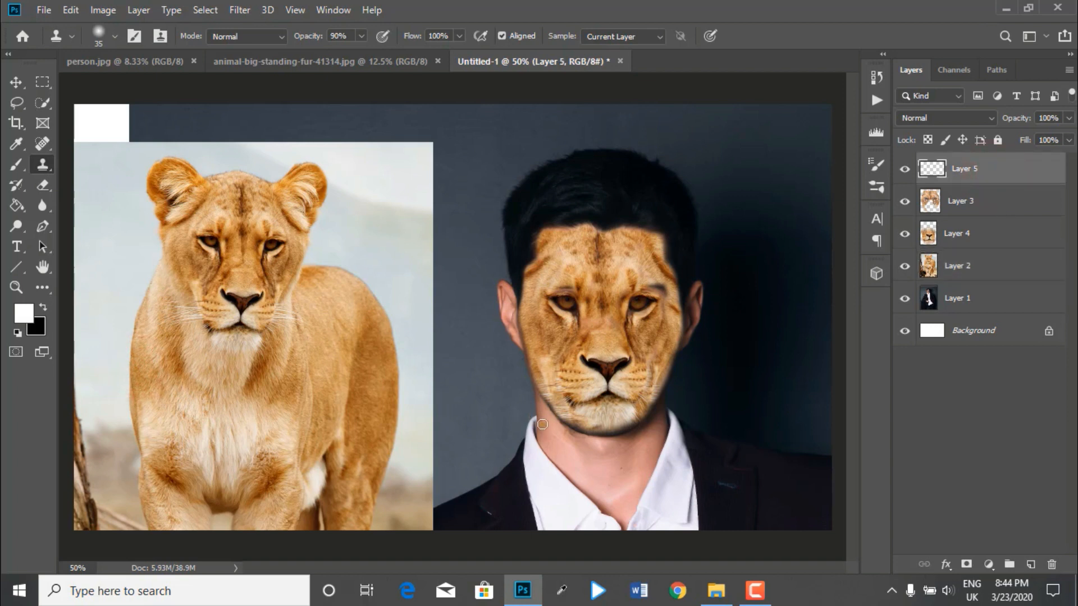
pyautogui.moveTo(540, 419)
pyautogui.mouseDown()
pyautogui.moveTo(533, 443)
pyautogui.moveTo(543, 404)
pyautogui.mouseUp()
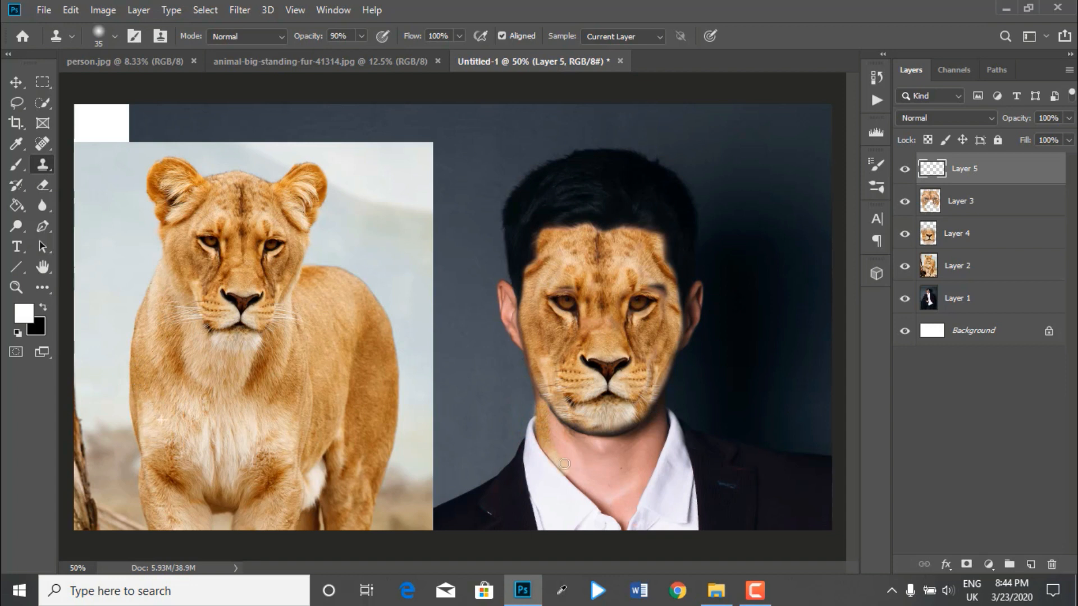
pyautogui.moveTo(564, 464)
pyautogui.mouseDown()
pyautogui.moveTo(550, 415)
pyautogui.moveTo(568, 438)
pyautogui.moveTo(597, 443)
pyautogui.moveTo(657, 418)
pyautogui.moveTo(650, 445)
pyautogui.moveTo(661, 402)
pyautogui.moveTo(625, 530)
pyautogui.moveTo(620, 459)
pyautogui.moveTo(629, 486)
pyautogui.moveTo(647, 438)
pyautogui.moveTo(619, 475)
pyautogui.moveTo(624, 447)
pyautogui.moveTo(610, 483)
pyautogui.moveTo(609, 447)
pyautogui.moveTo(620, 449)
pyautogui.moveTo(560, 443)
pyautogui.moveTo(600, 475)
pyautogui.mouseUp()
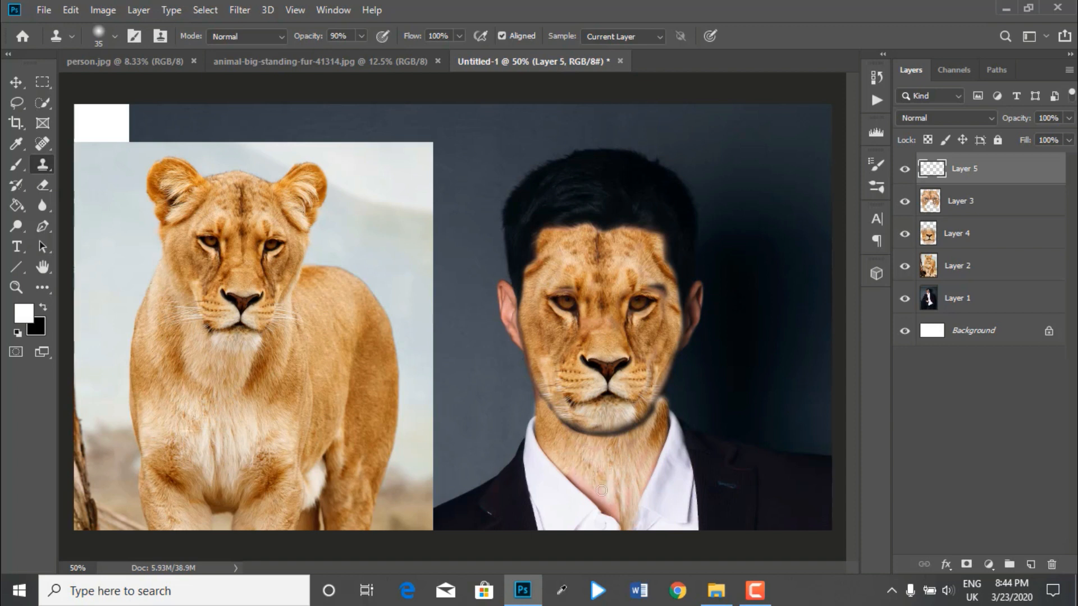
pyautogui.moveTo(568, 469); pyautogui.dragTo(615, 516)
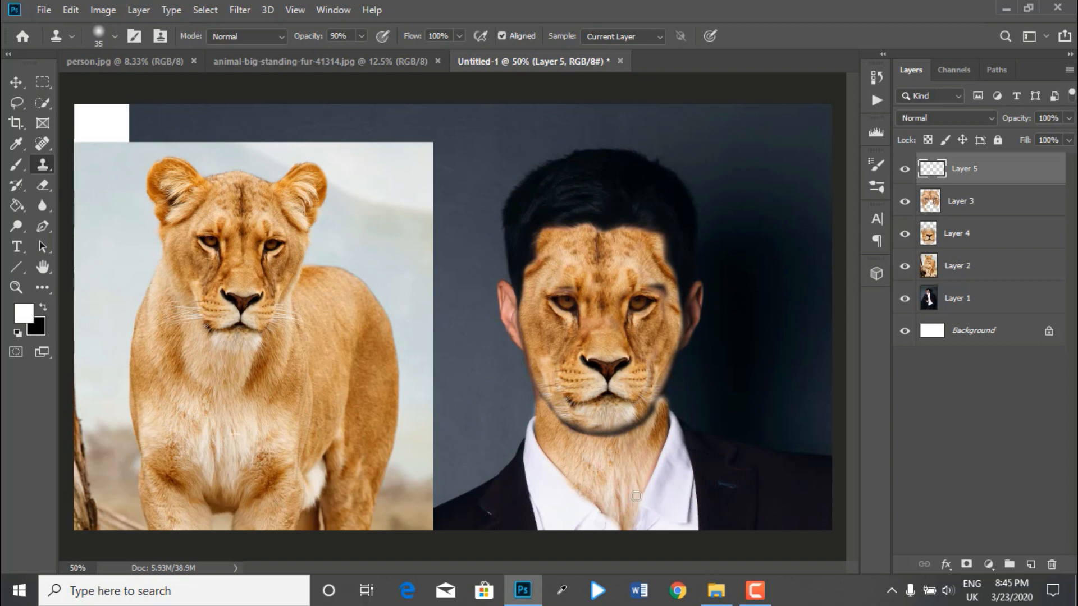
pyautogui.moveTo(644, 481); pyautogui.dragTo(667, 413)
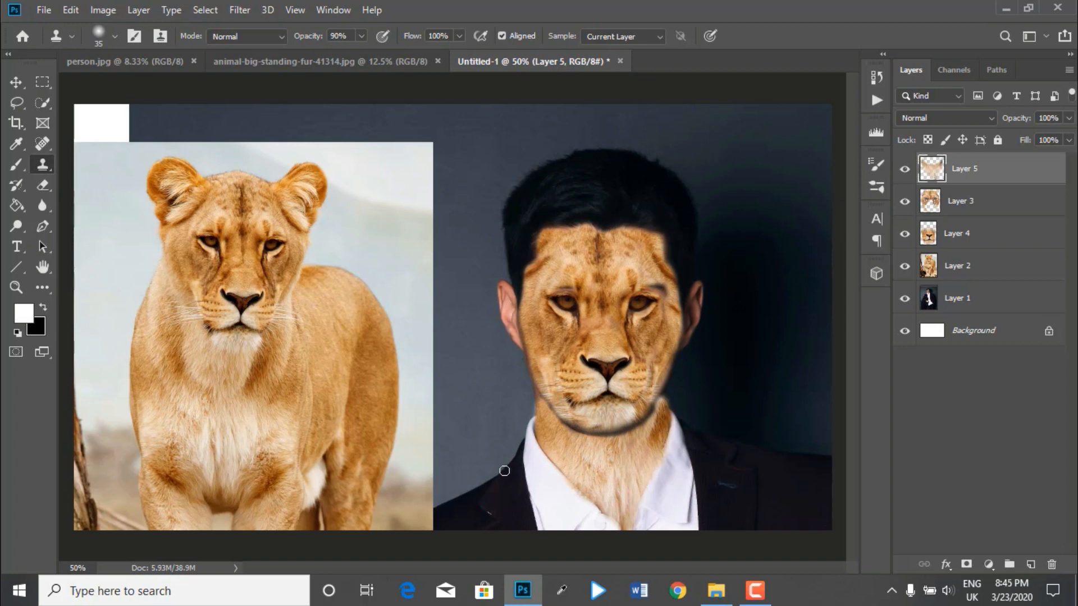
# - Resample the lioness's left-hand shoulder fur on Layer 2 and clone it on Layer 5 over the lower neck beside the left-hand collar
pyautogui.keyDown('alt'); pyautogui.click(331, 352); pyautogui.keyUp('alt')
pyautogui.click(989, 272)
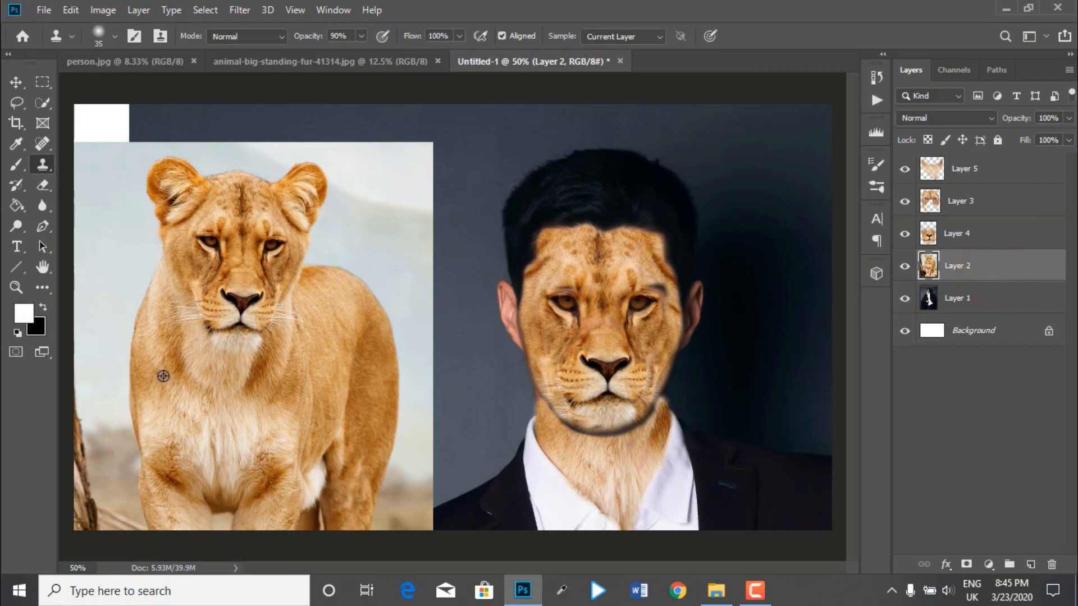
pyautogui.click(985, 171)
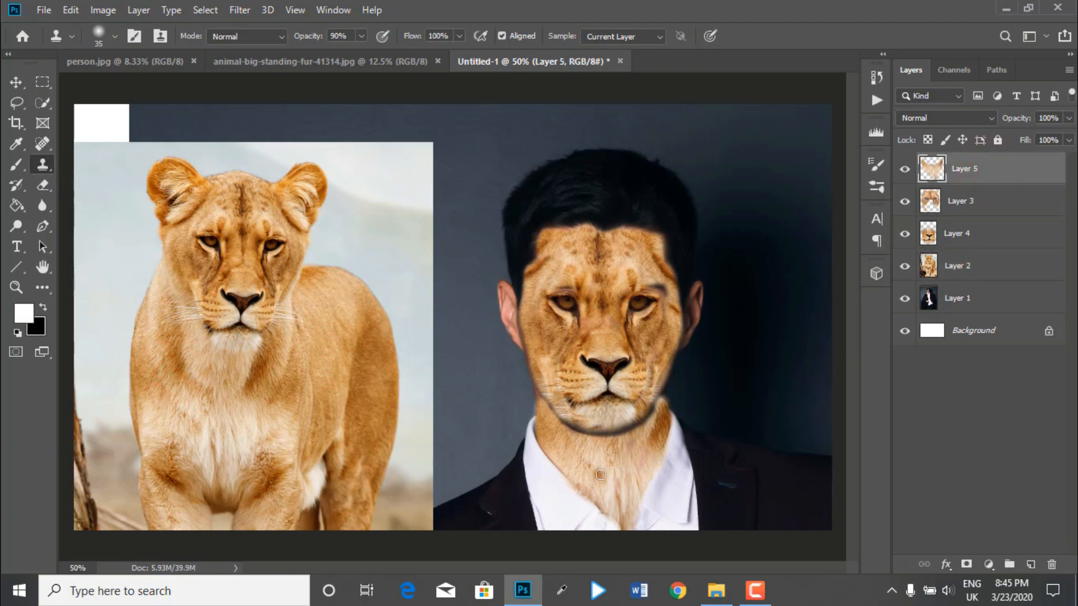
pyautogui.moveTo(575, 464)
pyautogui.mouseDown()
pyautogui.moveTo(609, 493)
pyautogui.moveTo(567, 458)
pyautogui.moveTo(581, 475)
pyautogui.moveTo(593, 471)
pyautogui.moveTo(571, 449)
pyautogui.moveTo(567, 460)
pyautogui.moveTo(604, 496)
pyautogui.mouseUp()
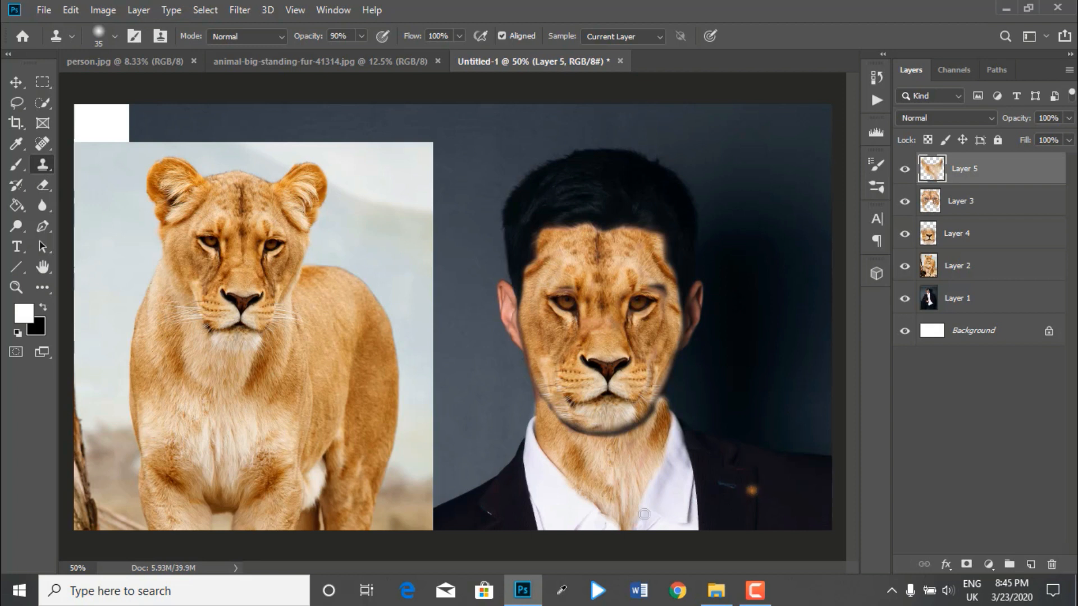
# - Erase Layer 5's fur overspill beside the neck and over both shirt collars with the 70 px Eraser
pyautogui.click(43, 185)
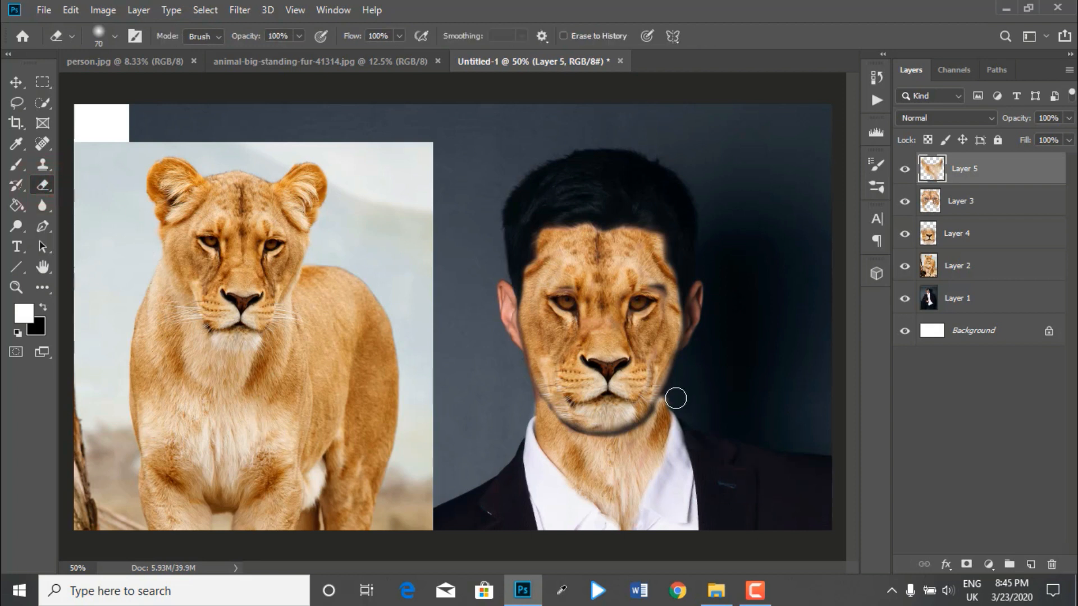
pyautogui.moveTo(676, 397); pyautogui.dragTo(676, 397)
pyautogui.moveTo(522, 410); pyautogui.dragTo(522, 427)
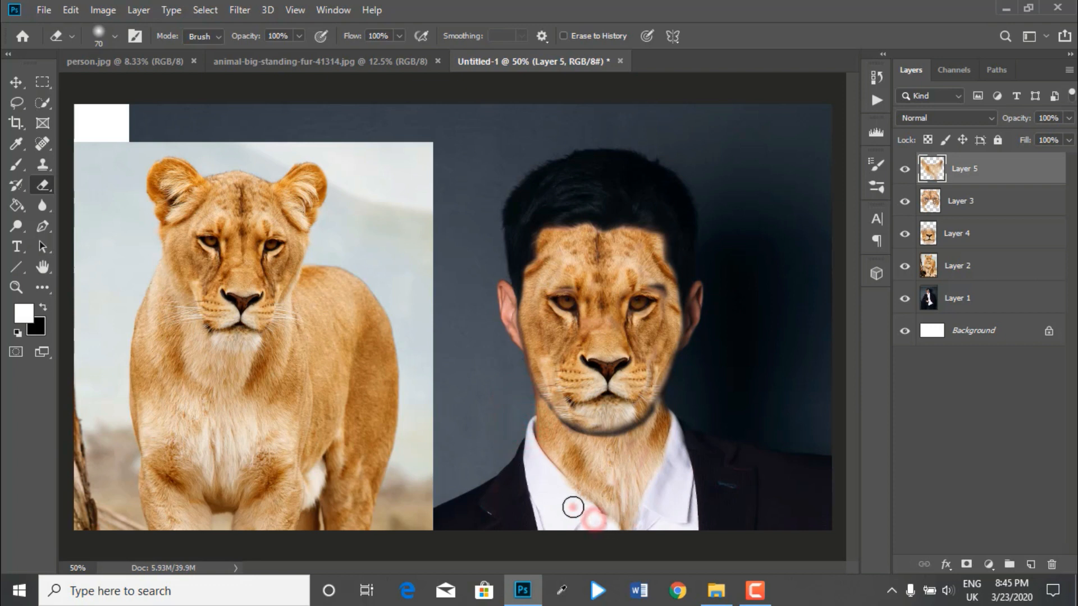
pyautogui.moveTo(570, 504); pyautogui.dragTo(582, 521)
pyautogui.moveTo(663, 496)
pyautogui.mouseDown()
pyautogui.moveTo(676, 457)
pyautogui.moveTo(643, 524)
pyautogui.moveTo(696, 504)
pyautogui.mouseUp()
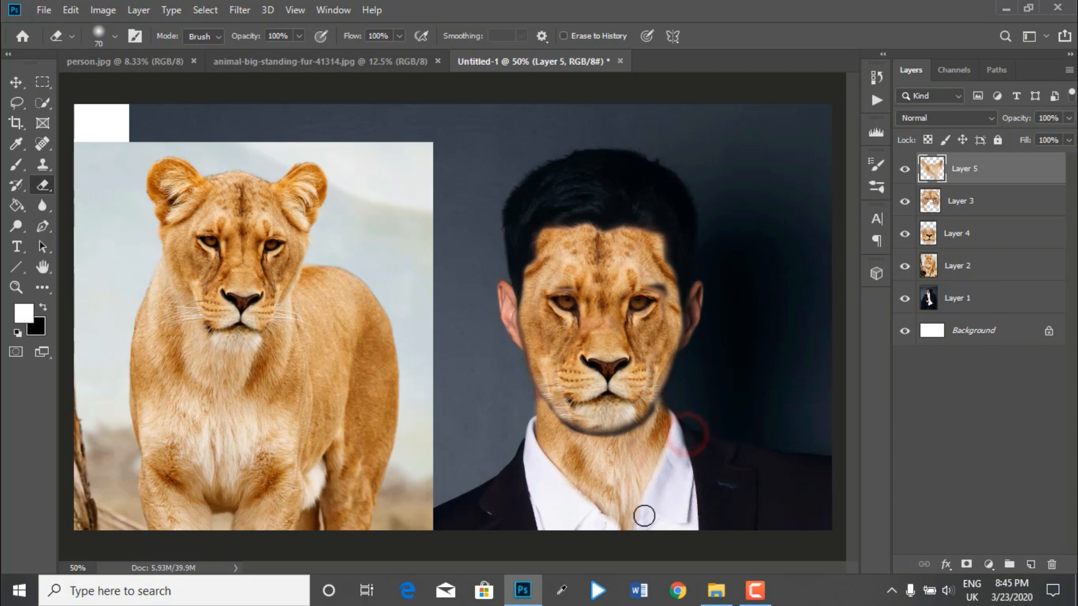
pyautogui.moveTo(645, 515)
pyautogui.mouseDown()
pyautogui.moveTo(648, 532)
pyautogui.moveTo(601, 524)
pyautogui.mouseUp()
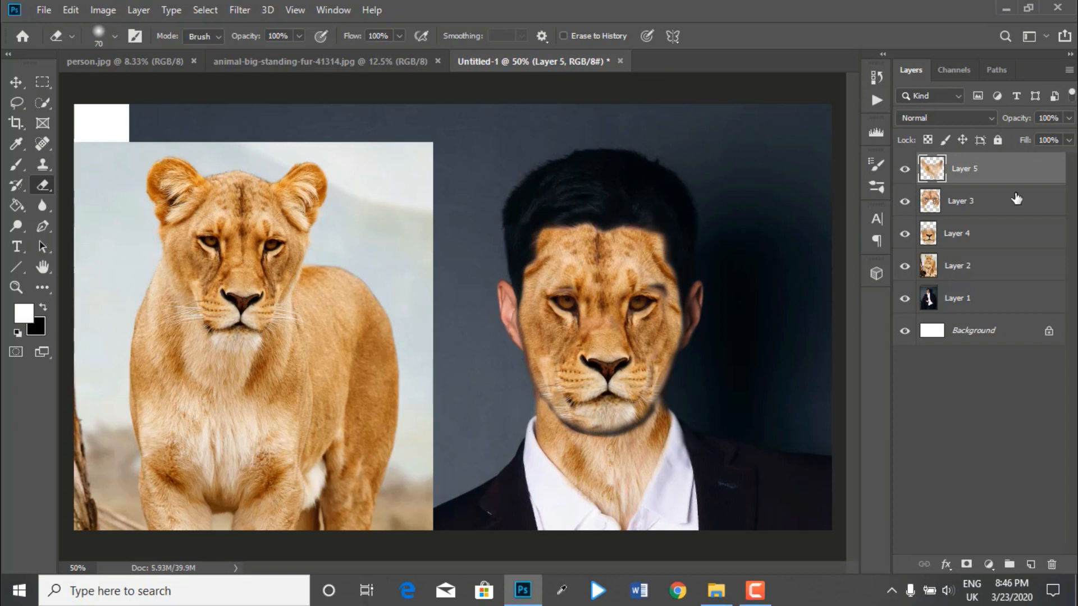
# - Add a new layer, sample lioness fur on Layer 2, and clone it on the new layer over the man's left-hand ear
pyautogui.click(1030, 564)
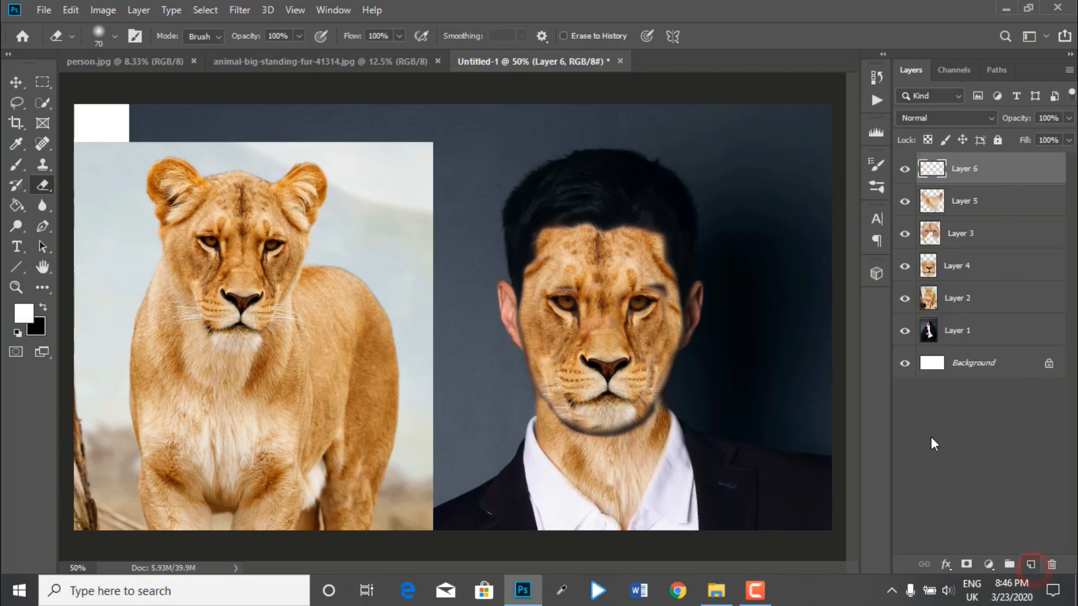
pyautogui.click(992, 300)
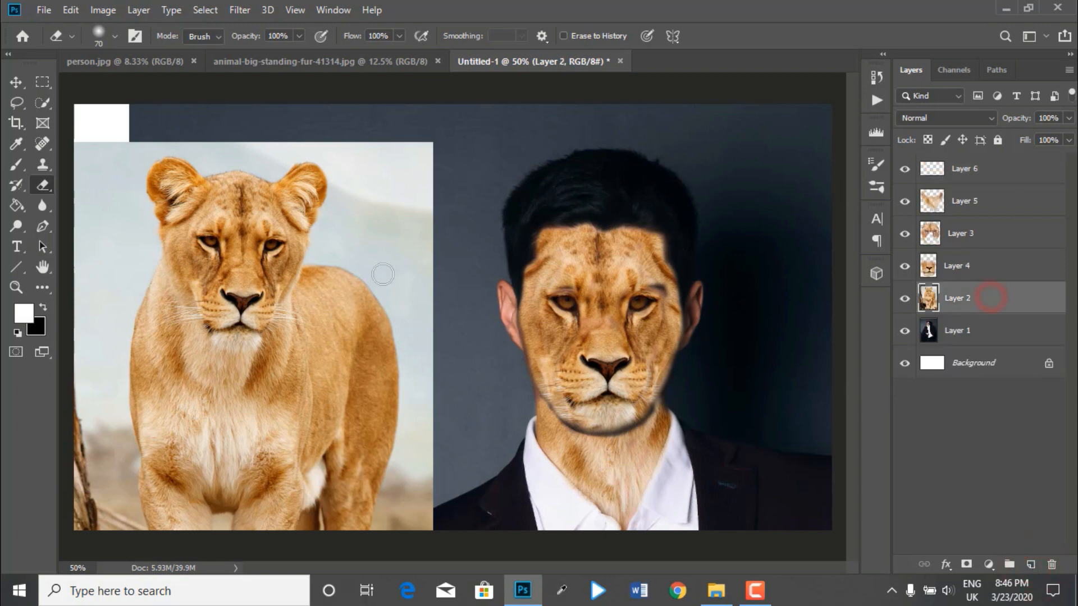
pyautogui.click(42, 164)
pyautogui.click(100, 165)
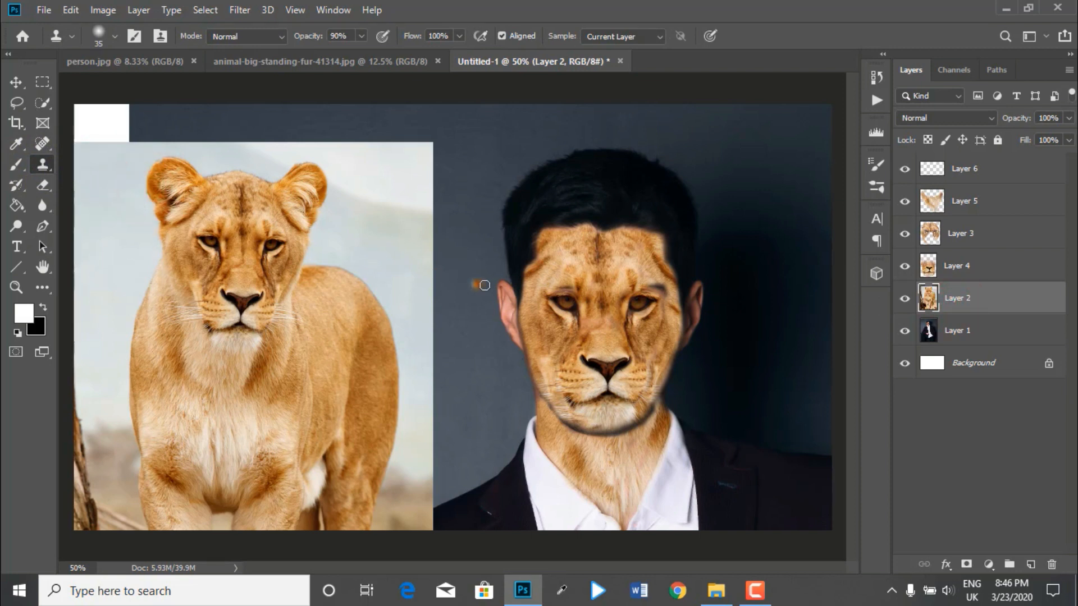
pyautogui.moveTo(501, 286); pyautogui.dragTo(501, 295)
pyautogui.moveTo(974, 171); pyautogui.dragTo(935, 264)
pyautogui.click(983, 289)
pyautogui.click(964, 169)
pyautogui.moveTo(505, 287); pyautogui.dragTo(518, 337)
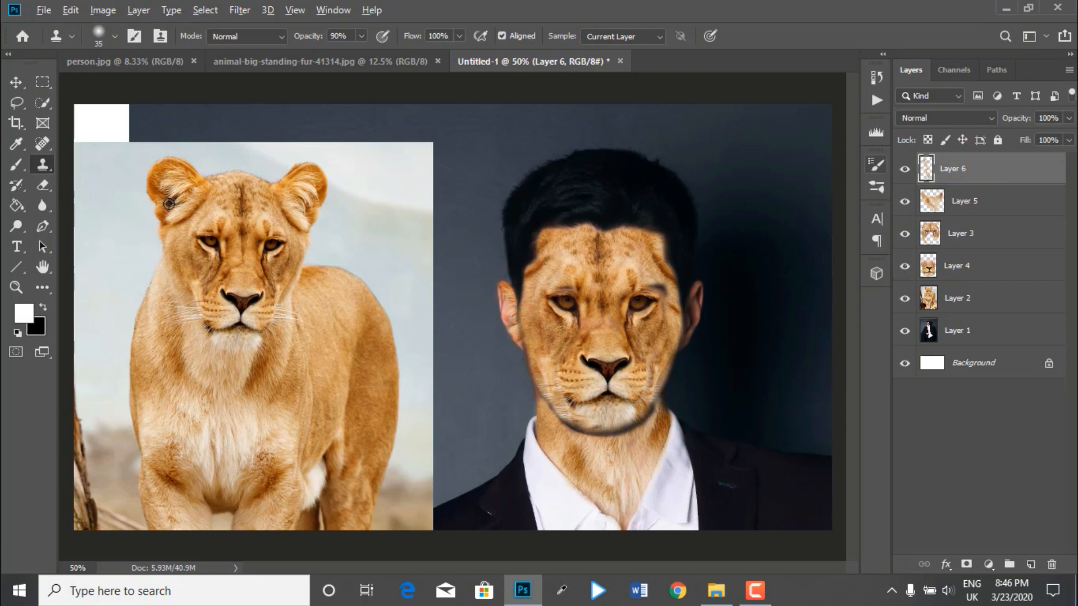
# - Sample the outer edge of the lioness's left-hand ear, clone it on Layer 6 along the man's left-hand ear, and undo the stray last stroke
pyautogui.click(984, 296)
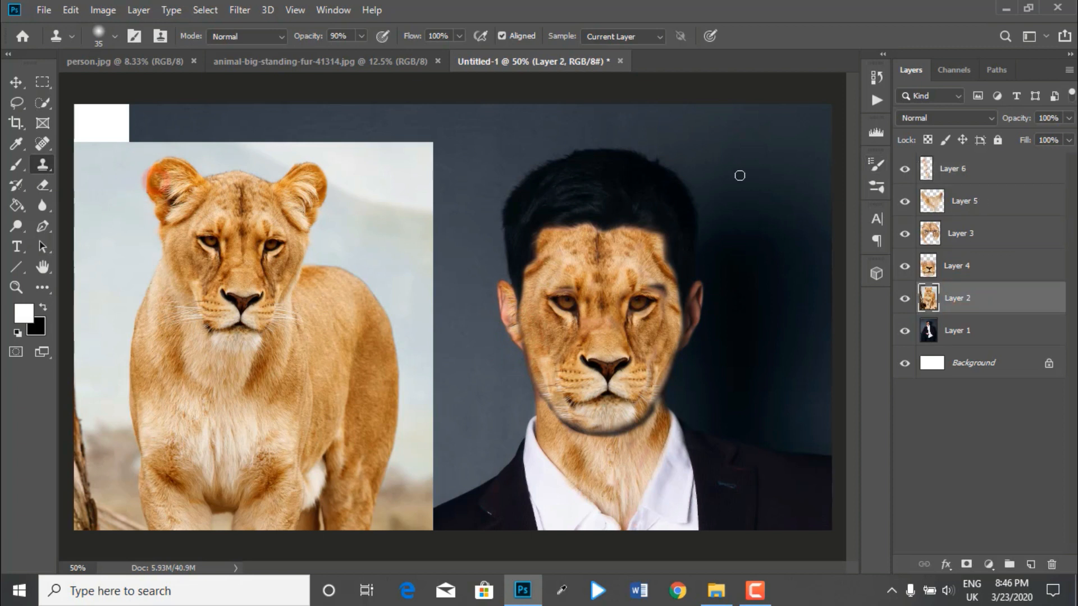
pyautogui.click(986, 172)
pyautogui.moveTo(501, 287); pyautogui.dragTo(521, 344)
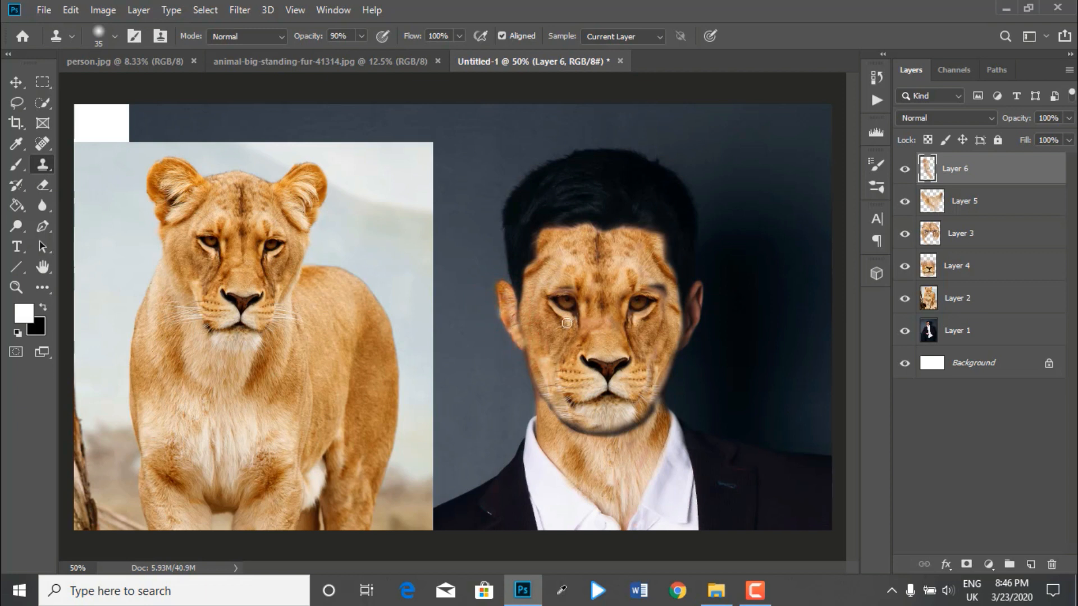
pyautogui.hotkey('ctrl', 'z')
# - Touch up the left-hand ear on Layer 6 with resampled lioness ear fur and erase the excess along its outer edge
pyautogui.click(982, 297)
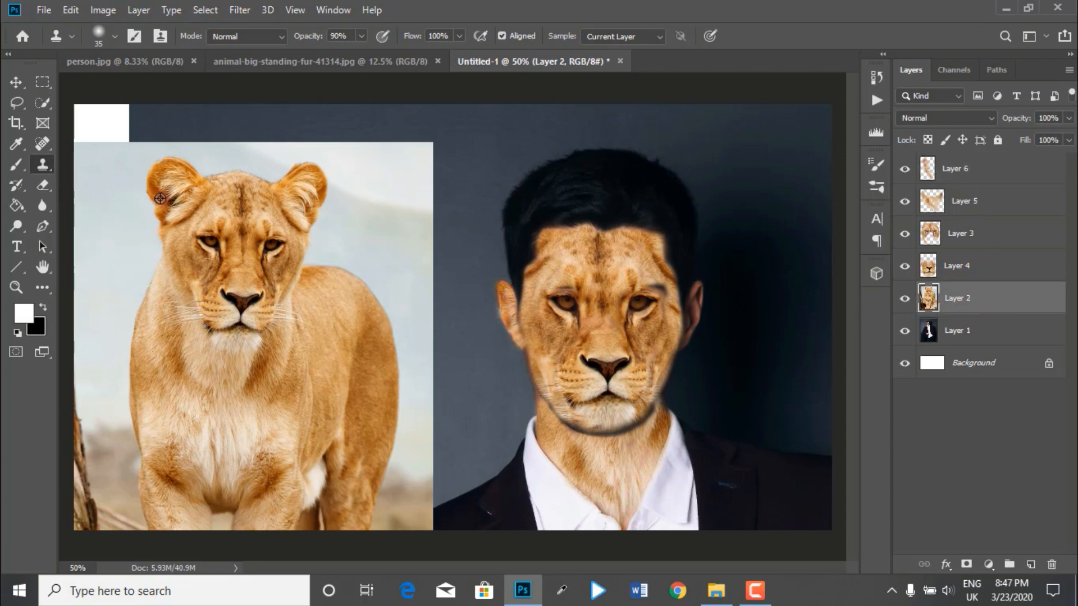
pyautogui.click(984, 168)
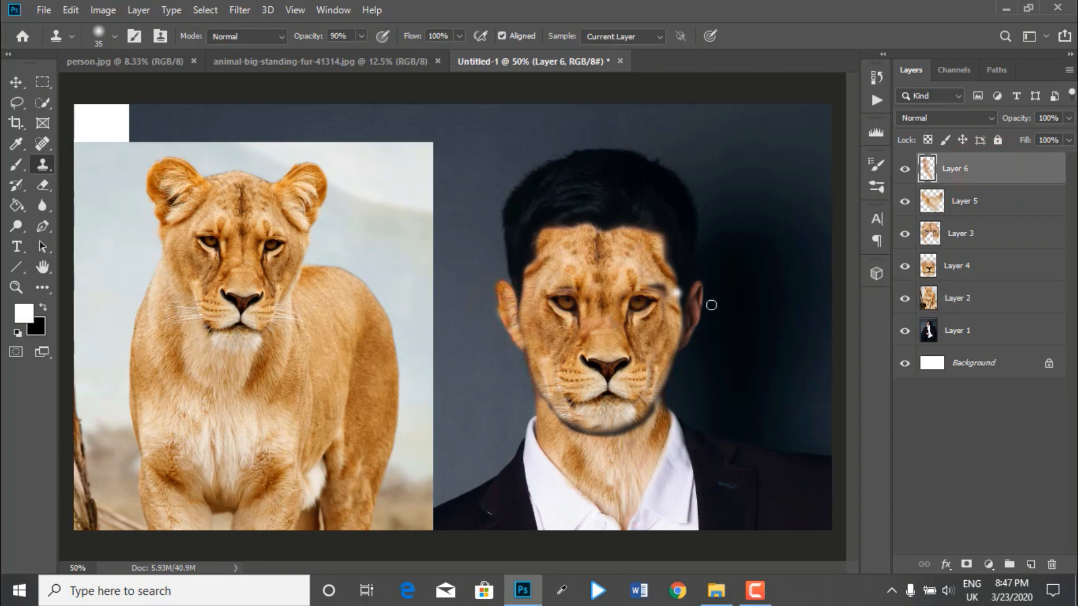
pyautogui.click(502, 299)
pyautogui.click(43, 184)
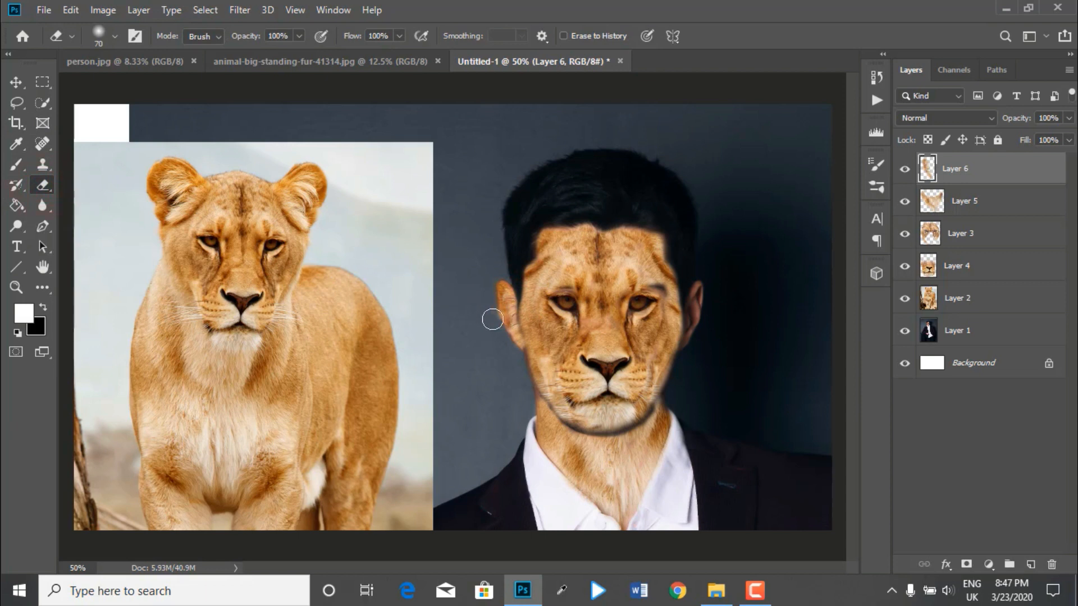
pyautogui.moveTo(489, 317); pyautogui.dragTo(509, 356)
# - Resample fur on Layer 2 with the Clone Stamp and clone it on Layer 6 over the middle of the man's left-hand ear
pyautogui.click(977, 299)
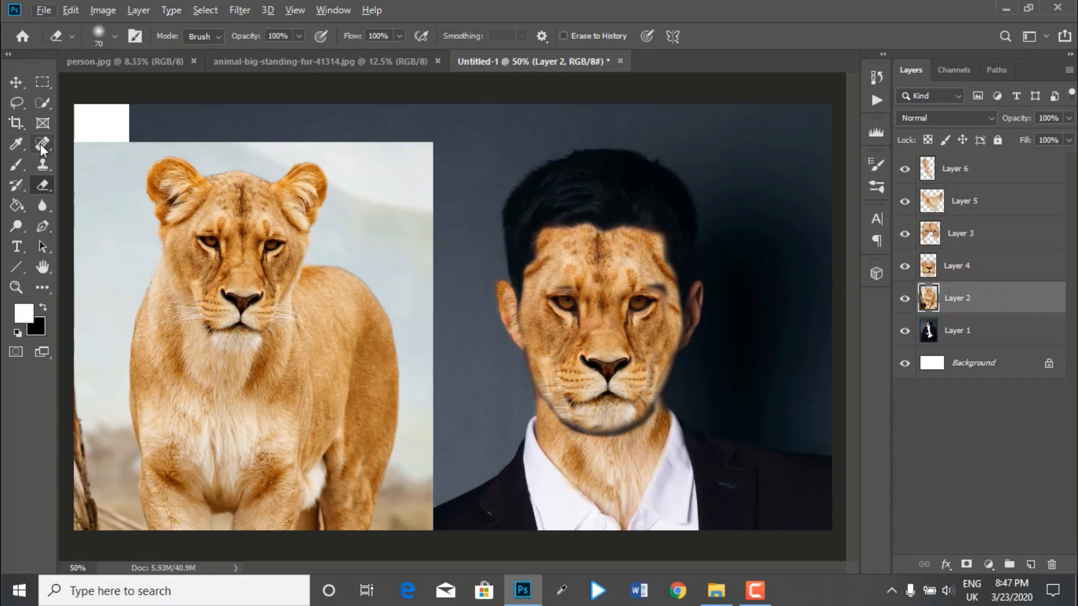
pyautogui.click(43, 164)
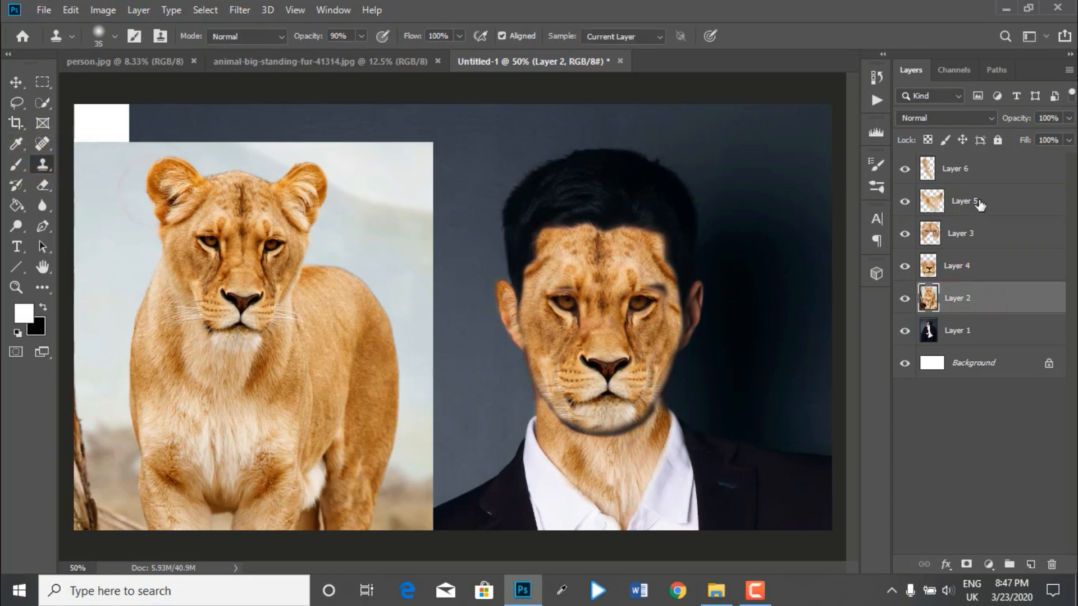
pyautogui.click(979, 172)
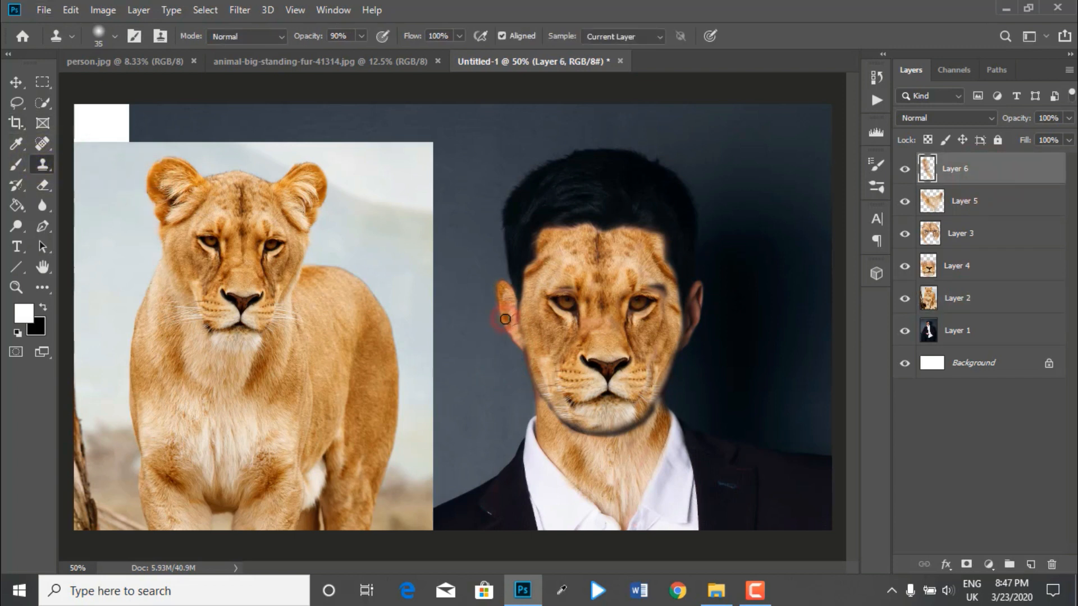
pyautogui.moveTo(505, 319); pyautogui.dragTo(507, 316)
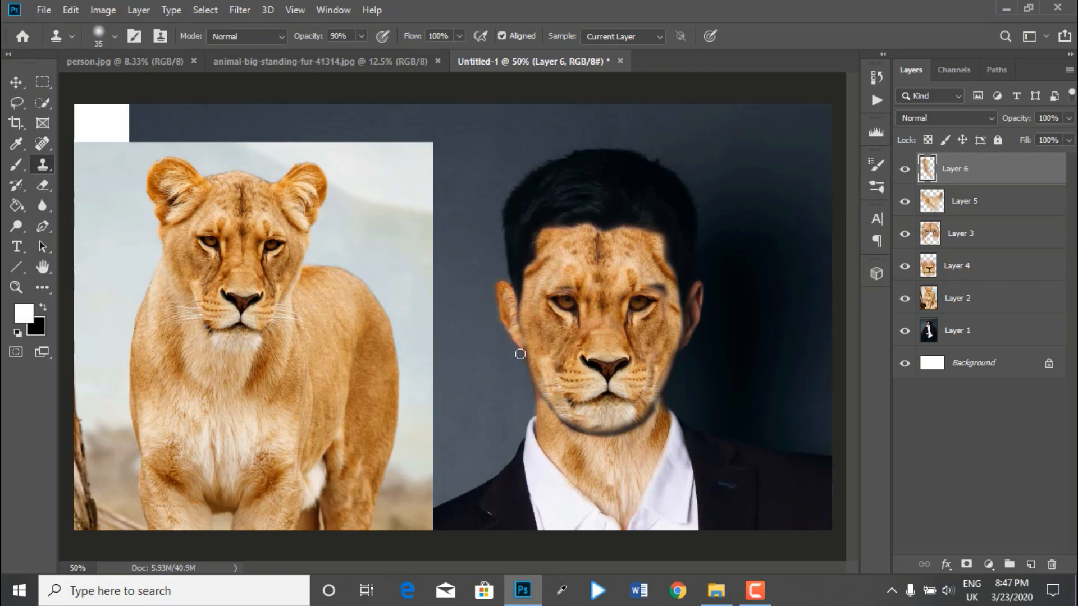
# - Clone the last bits of fur onto the lower part of the man's left-hand ear on Layer 6
pyautogui.click(512, 335)
pyautogui.click(508, 328)
# - Add a new layer, sample the lioness's right-hand ear on Layer 2, and clone it over the top of the man's right-hand ear
pyautogui.click(1031, 564)
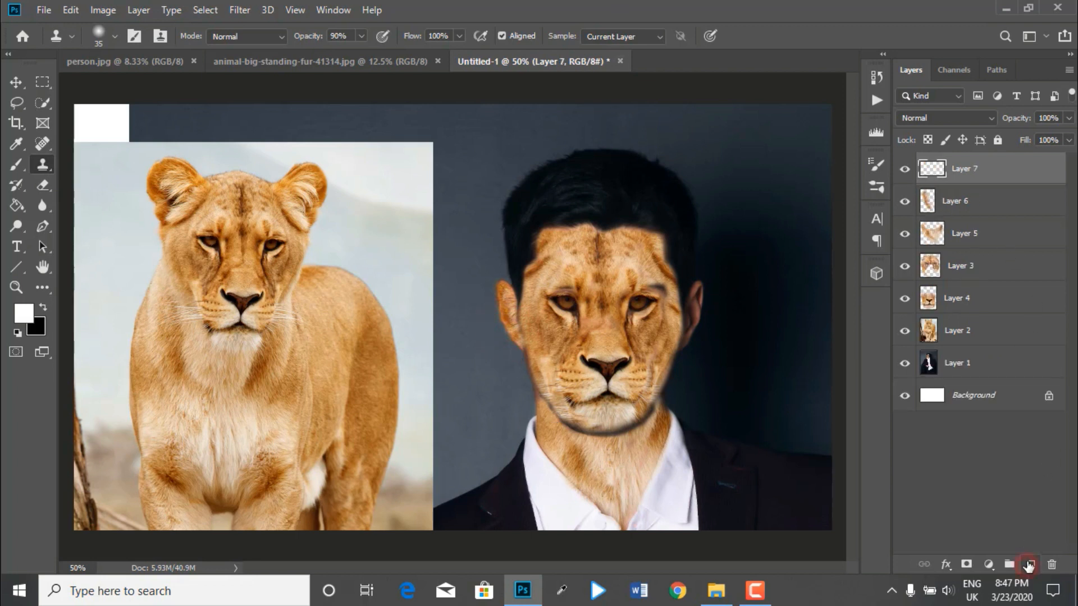
pyautogui.click(42, 164)
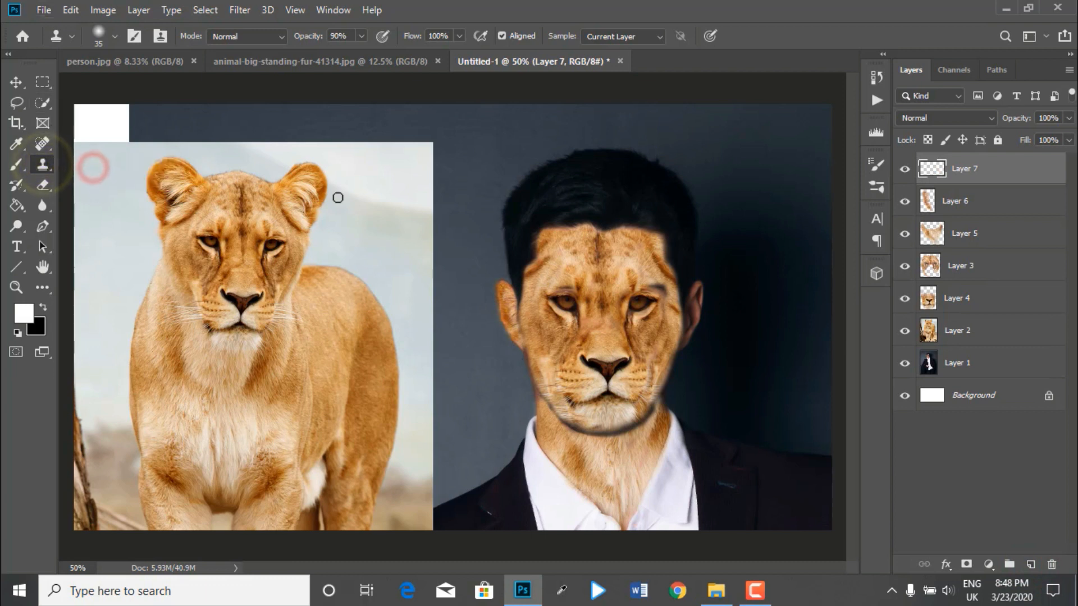
pyautogui.click(999, 330)
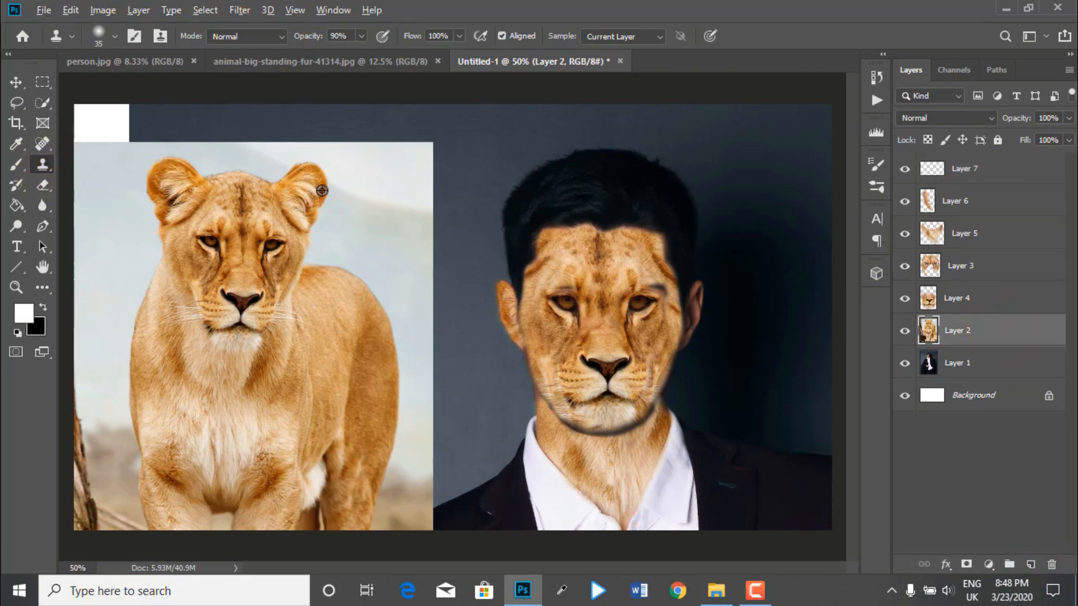
pyautogui.click(957, 168)
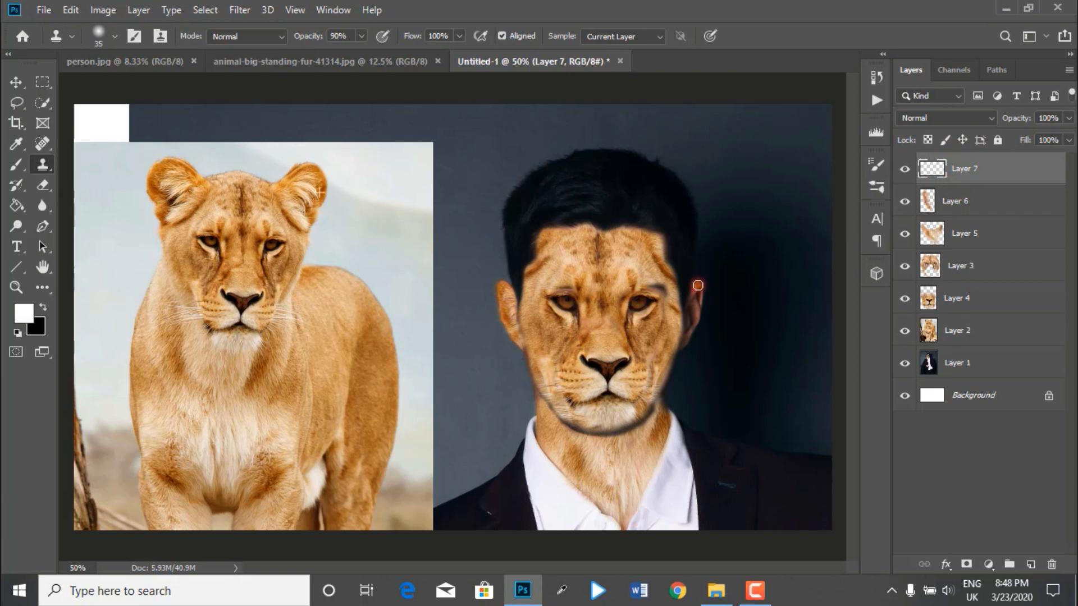
pyautogui.moveTo(698, 285); pyautogui.dragTo(699, 303)
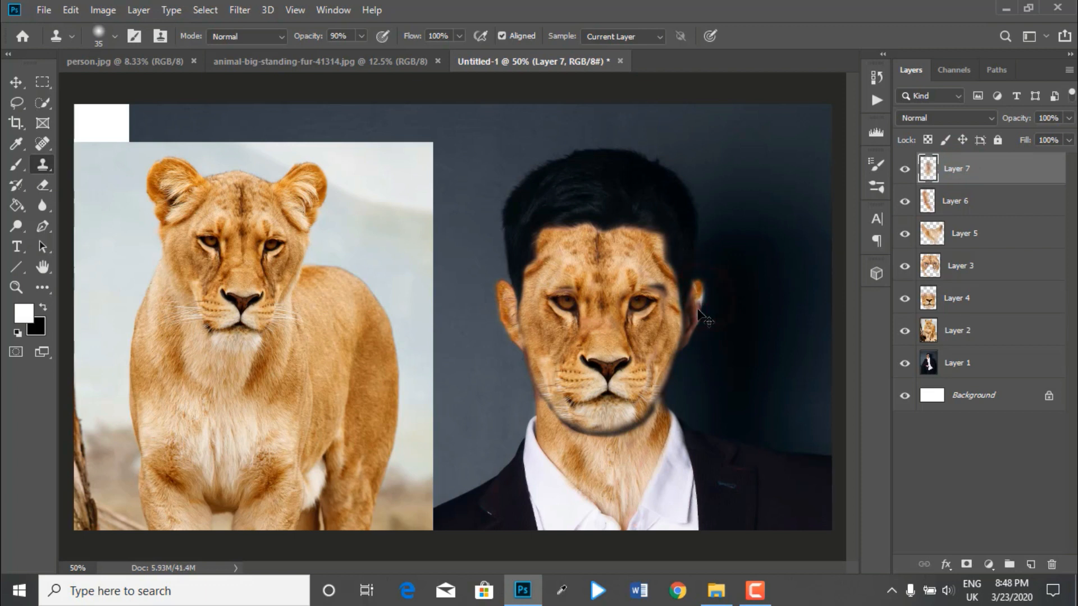
# - Resample the lioness's ear fur on Layer 2 and clone it on Layer 7 down the middle of the man's right-hand ear
pyautogui.click(999, 331)
pyautogui.click(970, 184)
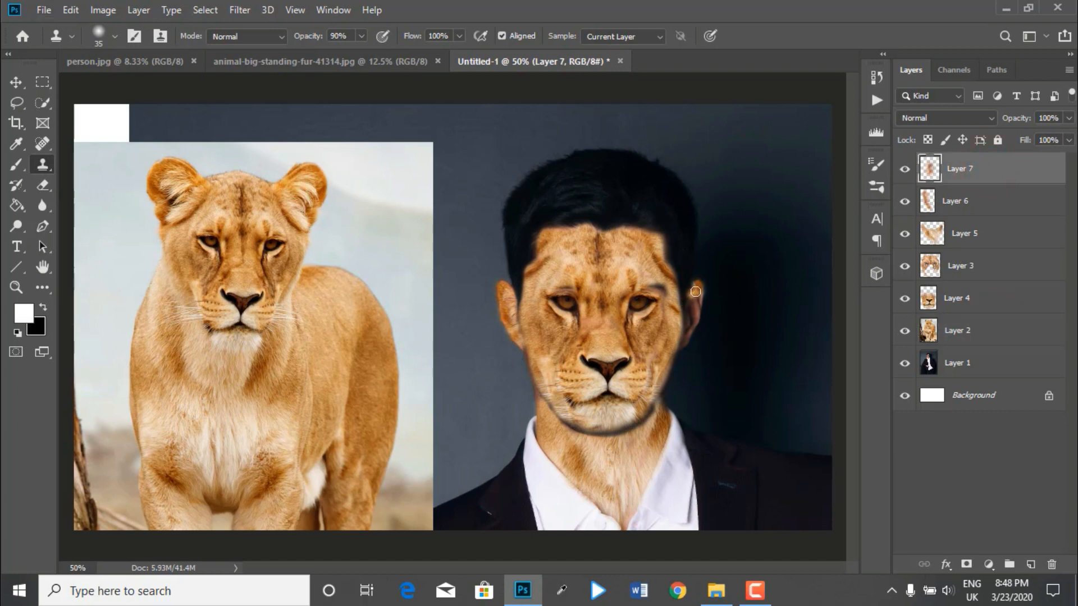
pyautogui.click(691, 306)
pyautogui.click(692, 308)
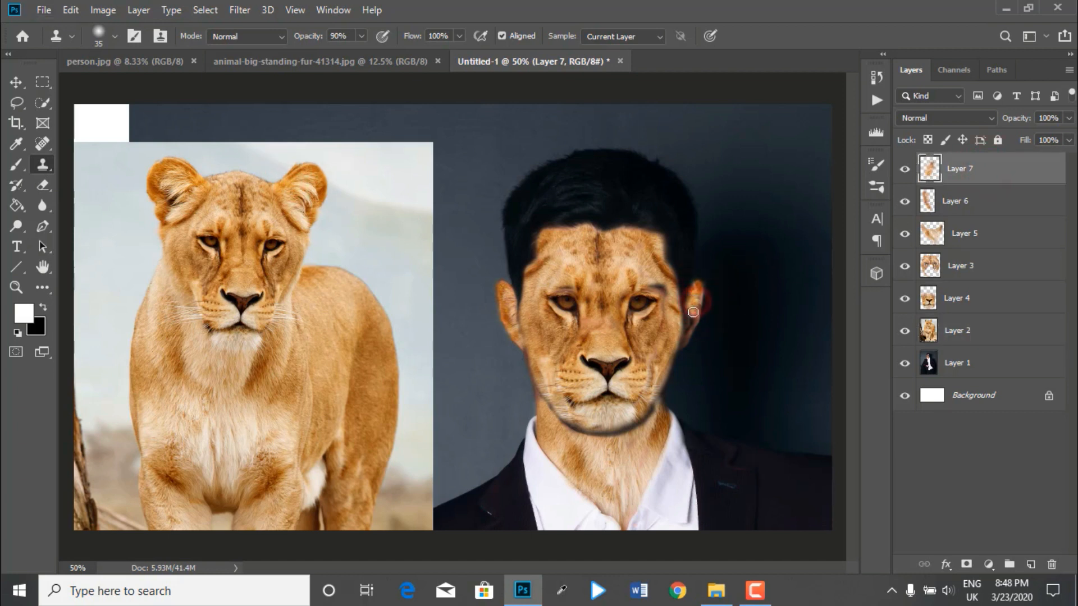
pyautogui.click(691, 325)
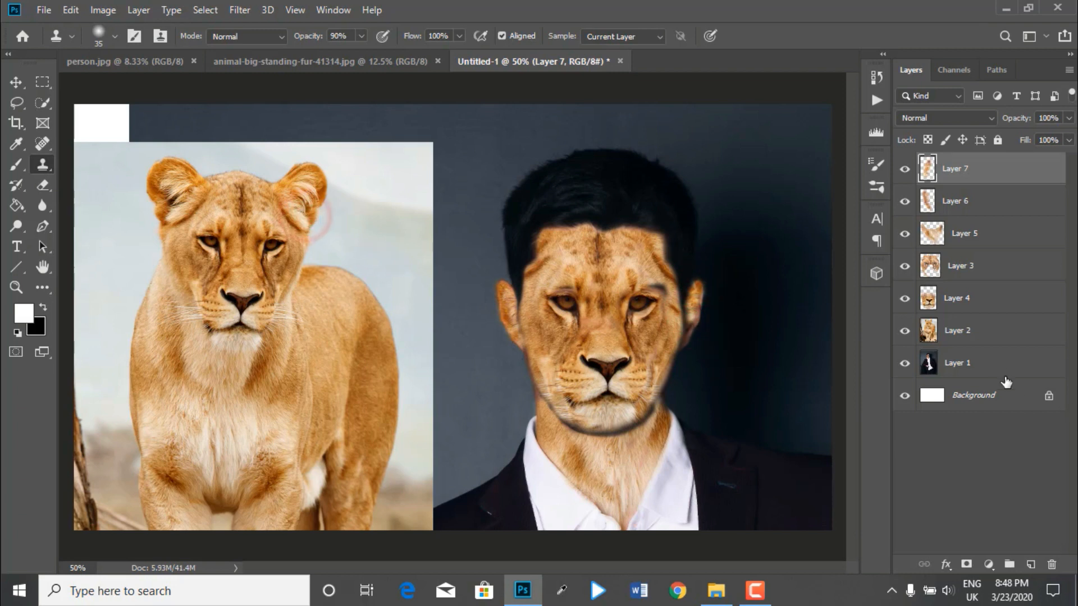
# - Resample the lower part of the lioness's right-hand ear and clone it on Layer 7 over the lower right-hand ear and lobe
pyautogui.click(963, 334)
pyautogui.keyDown('alt'); pyautogui.click(309, 215); pyautogui.keyUp('alt')
pyautogui.moveTo(693, 330); pyautogui.dragTo(699, 337)
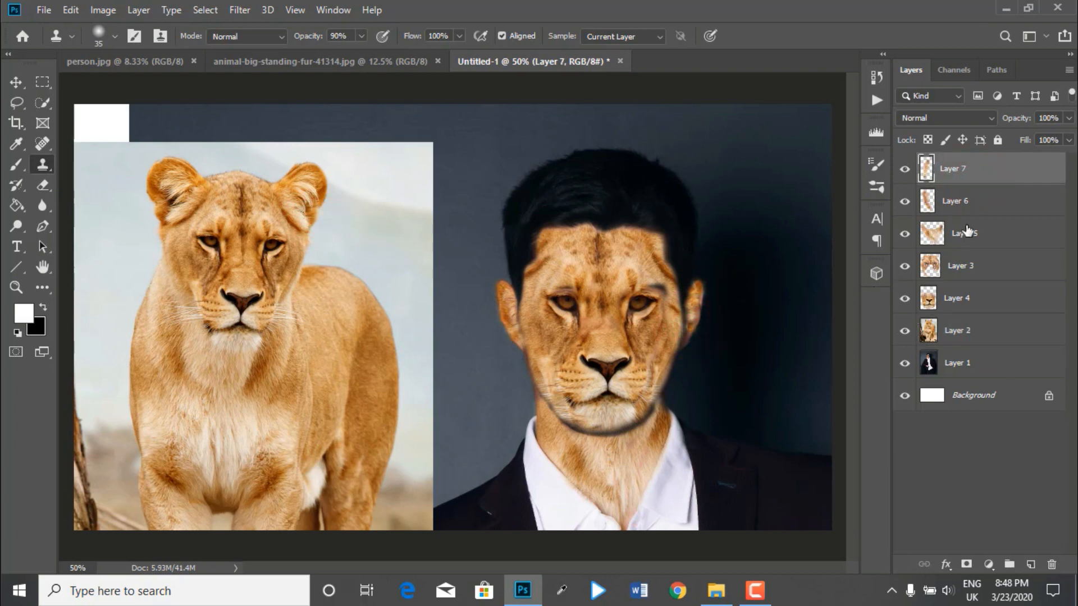
pyautogui.click(969, 340)
pyautogui.keyDown('alt'); pyautogui.click(317, 213); pyautogui.keyUp('alt')
pyautogui.click(987, 176)
pyautogui.moveTo(691, 334)
pyautogui.mouseDown()
pyautogui.moveTo(694, 317)
pyautogui.moveTo(707, 337)
pyautogui.moveTo(682, 351)
pyautogui.mouseUp()
# - Resample the outer edge of the lioness's ear on Layer 2 and touch up the right-hand earlobe on Layer 7
pyautogui.click(966, 347)
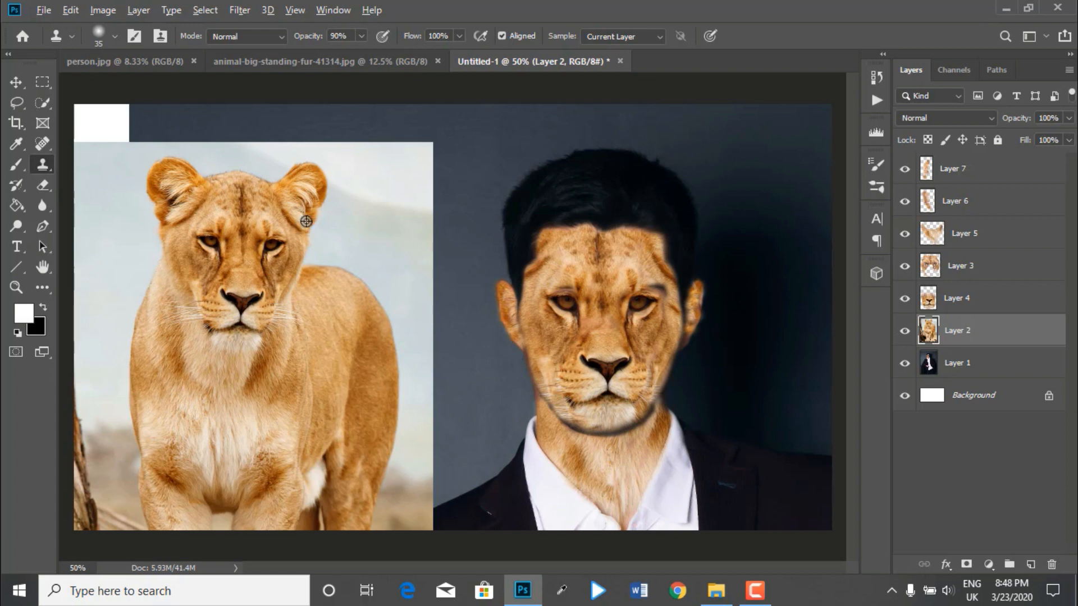
pyautogui.keyDown('alt'); pyautogui.click(322, 214); pyautogui.keyUp('alt')
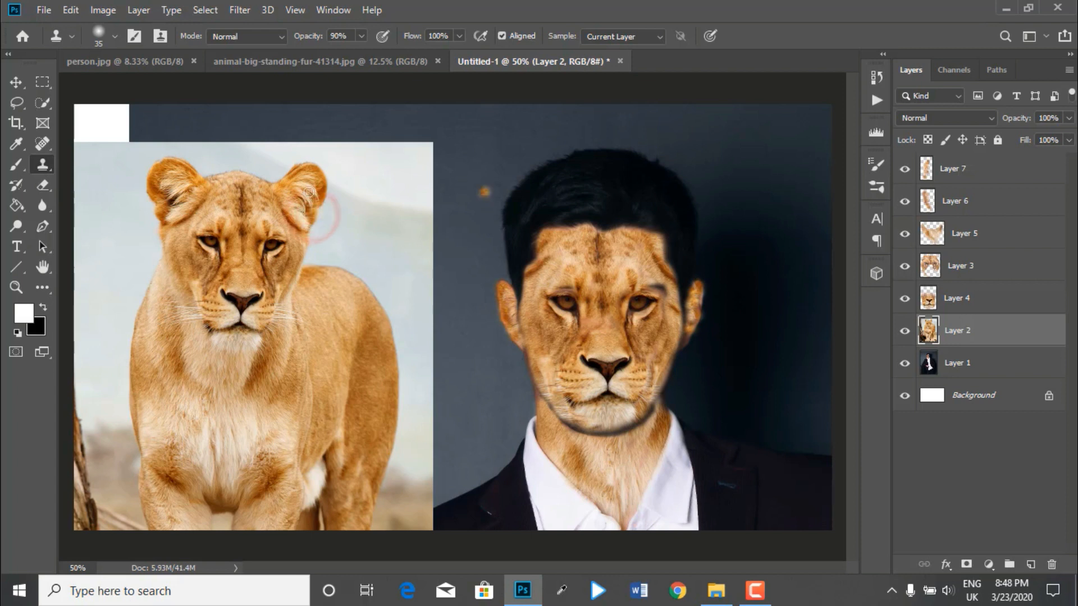
pyautogui.click(965, 168)
pyautogui.click(977, 194)
pyautogui.click(979, 178)
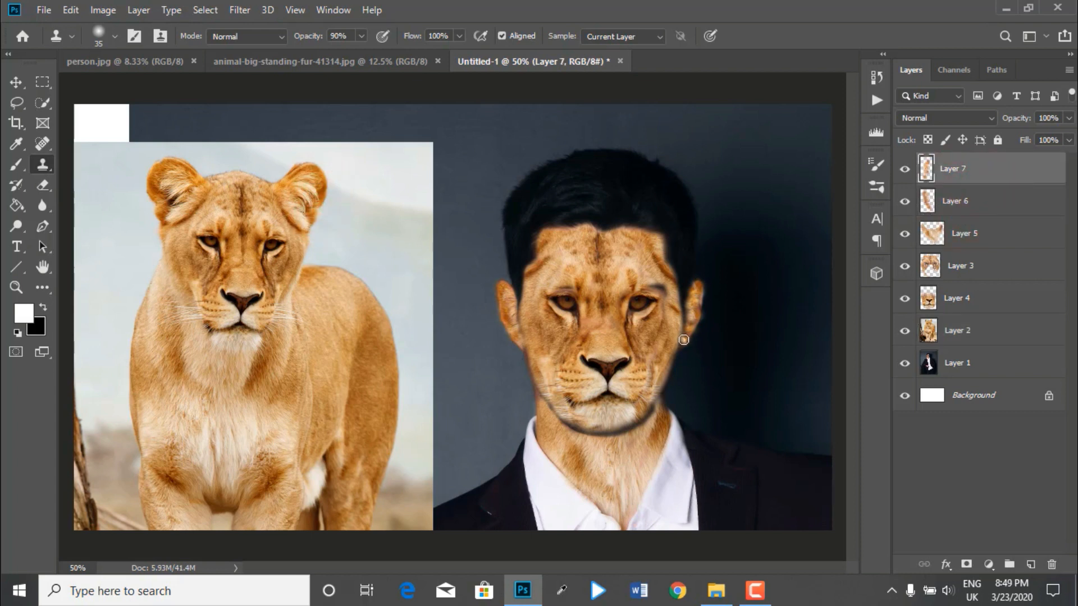
# - Erase the excess fur on Layer 7 along the outer edge and lobe of the right-hand ear
pyautogui.press('e')
pyautogui.click(709, 313)
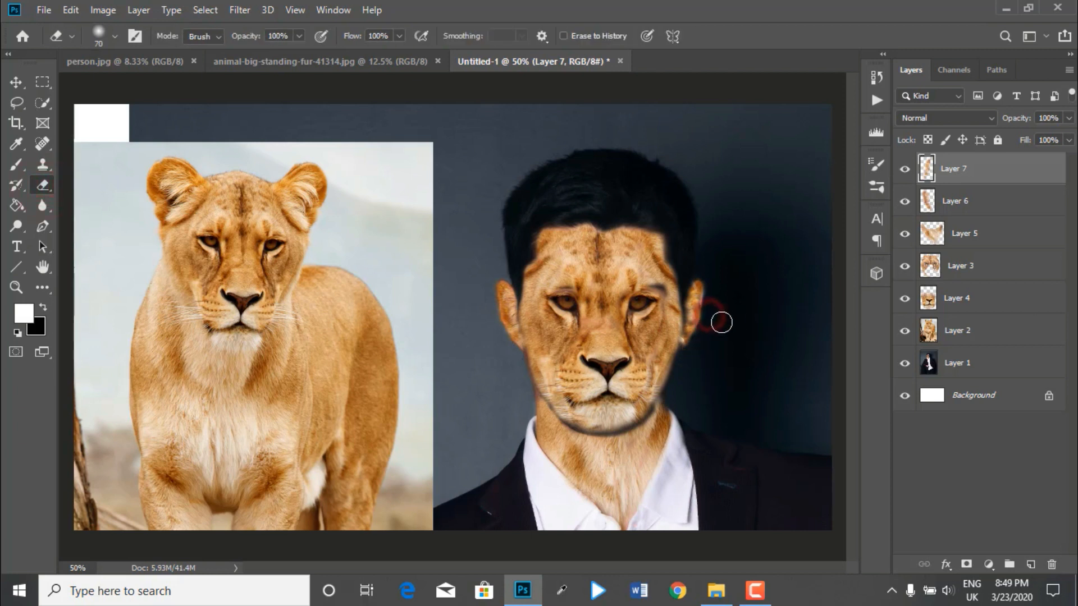
pyautogui.click(716, 295)
pyautogui.click(699, 348)
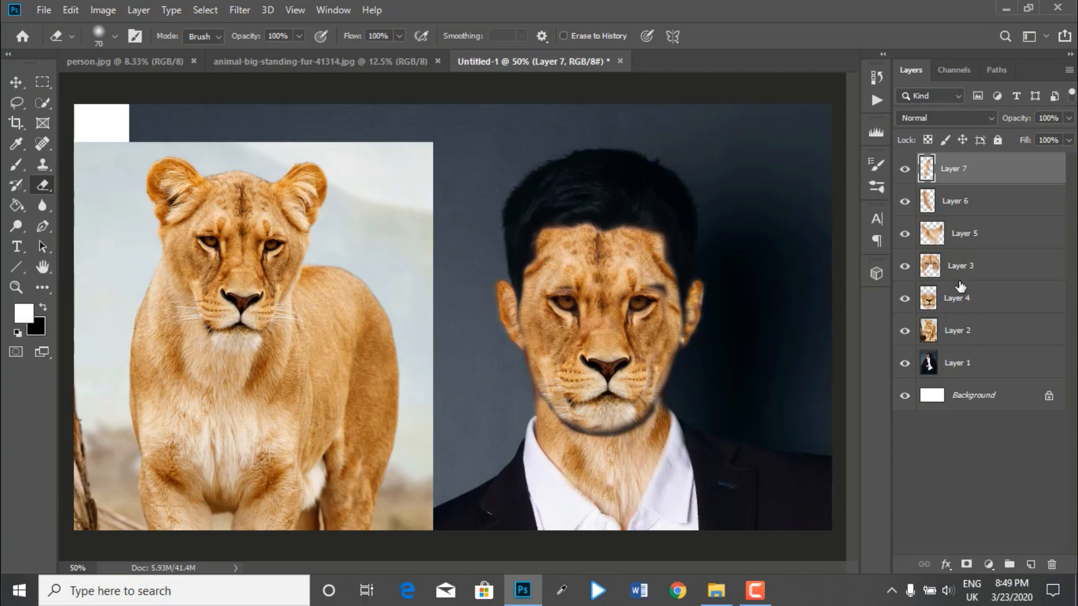
# - Hide the lioness photo on Layer 2 and deselect all layers
pyautogui.click(905, 331)
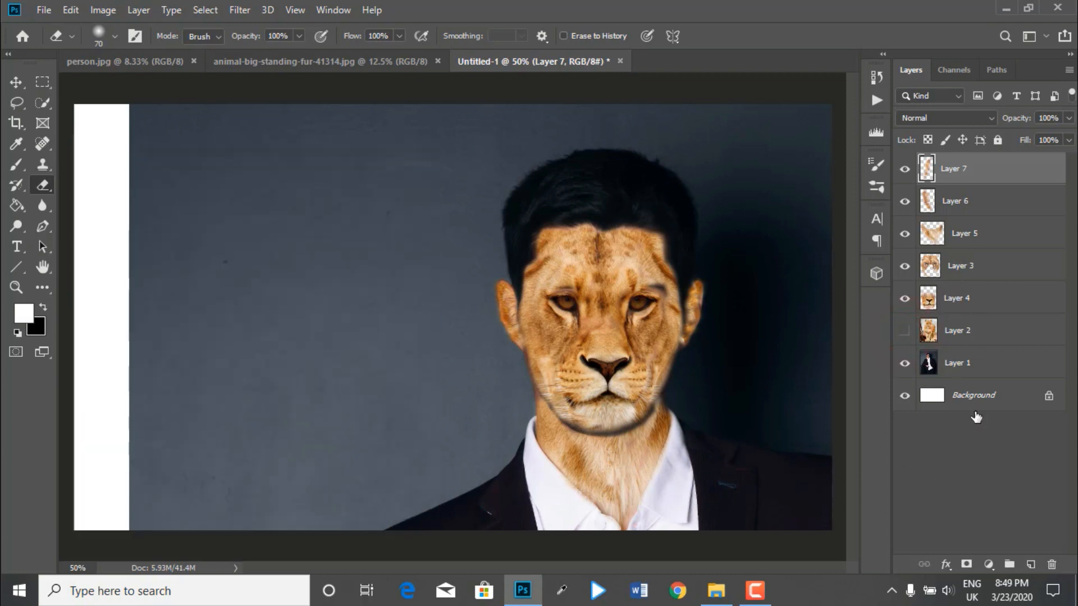
pyautogui.click(14, 83)
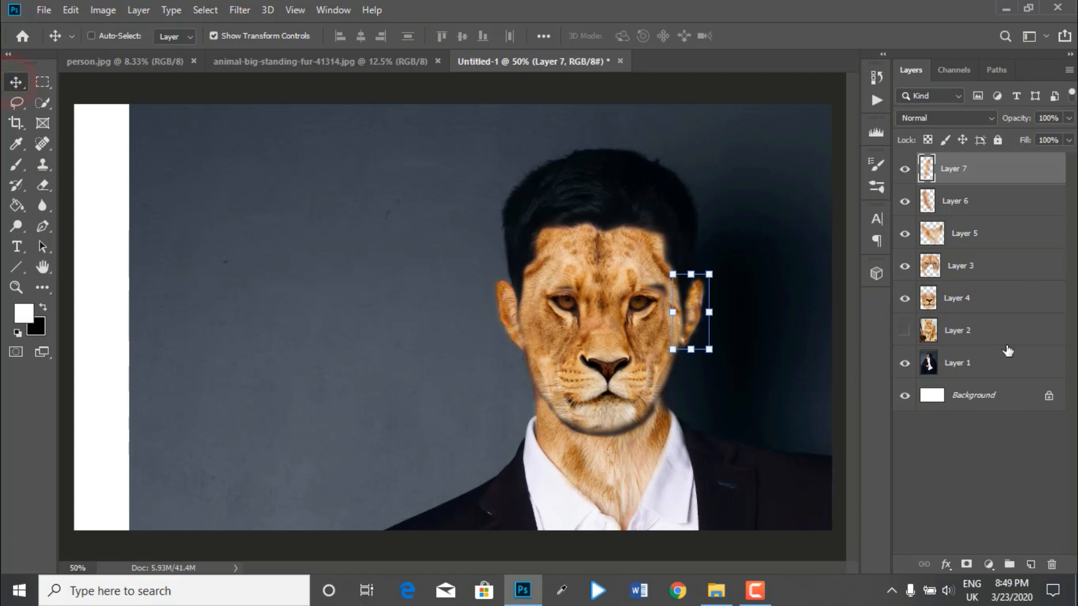
pyautogui.click(997, 503)
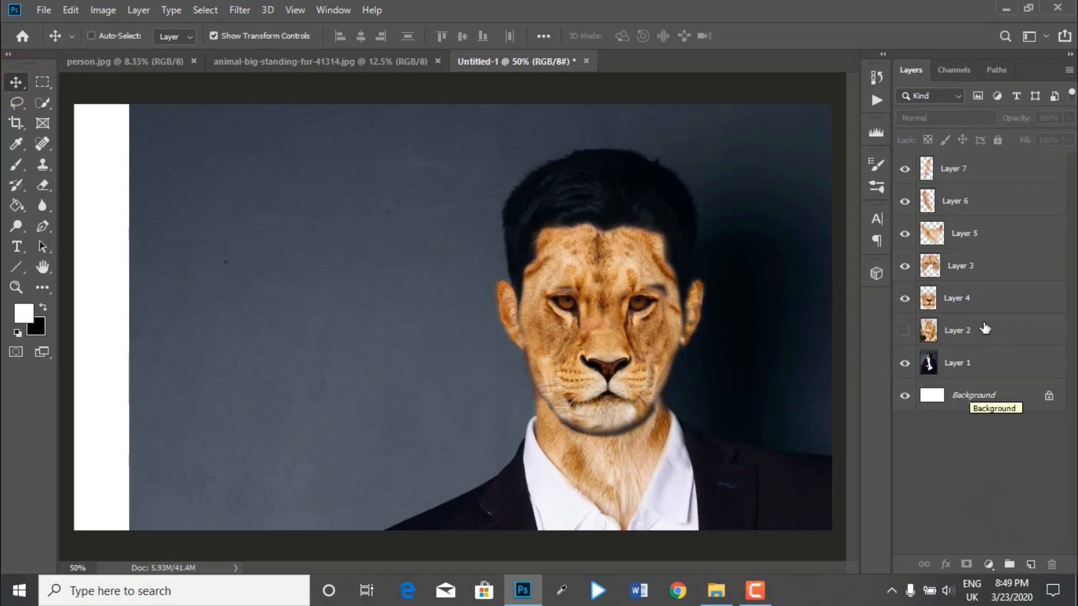
# - Add a new layer and paint a black band across the forehead with a soft brush of size 150
pyautogui.click(1031, 564)
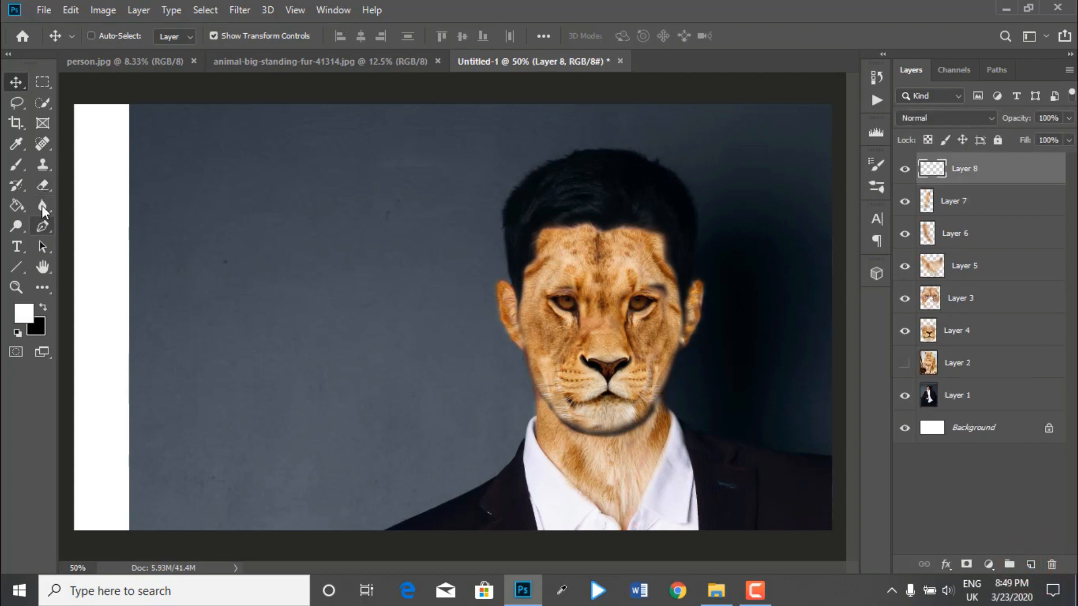
pyautogui.click(17, 164)
pyautogui.click(42, 308)
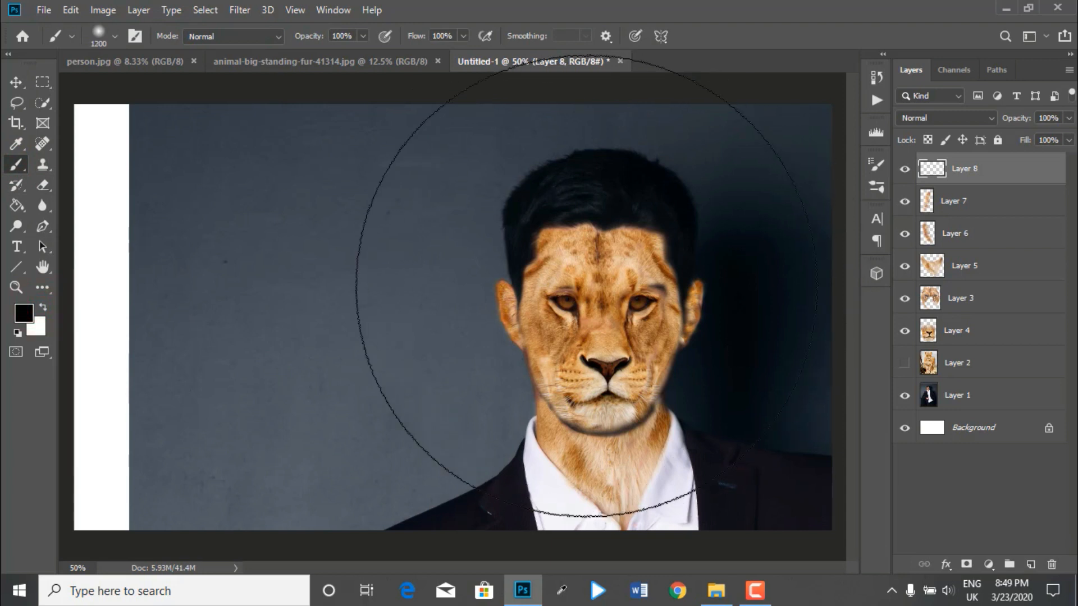
pyautogui.press('[')
pyautogui.press('[')
pyautogui.press('[')
pyautogui.moveTo(559, 271); pyautogui.dragTo(639, 272)
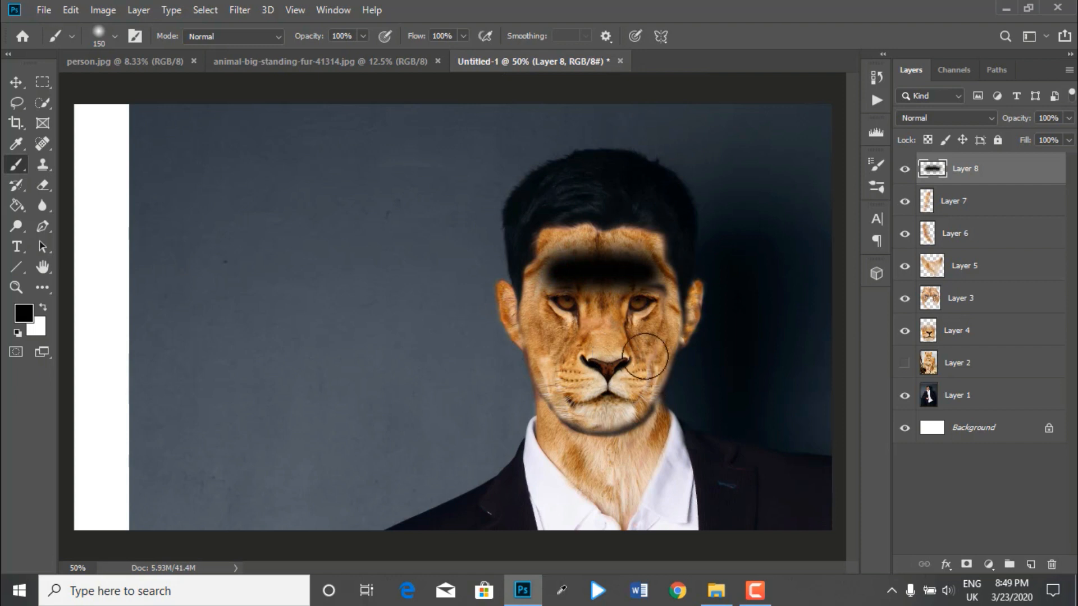
pyautogui.click(556, 268)
# - Set the forehead shading layer's blend mode to Soft Light and deselect the layer
pyautogui.click(946, 118)
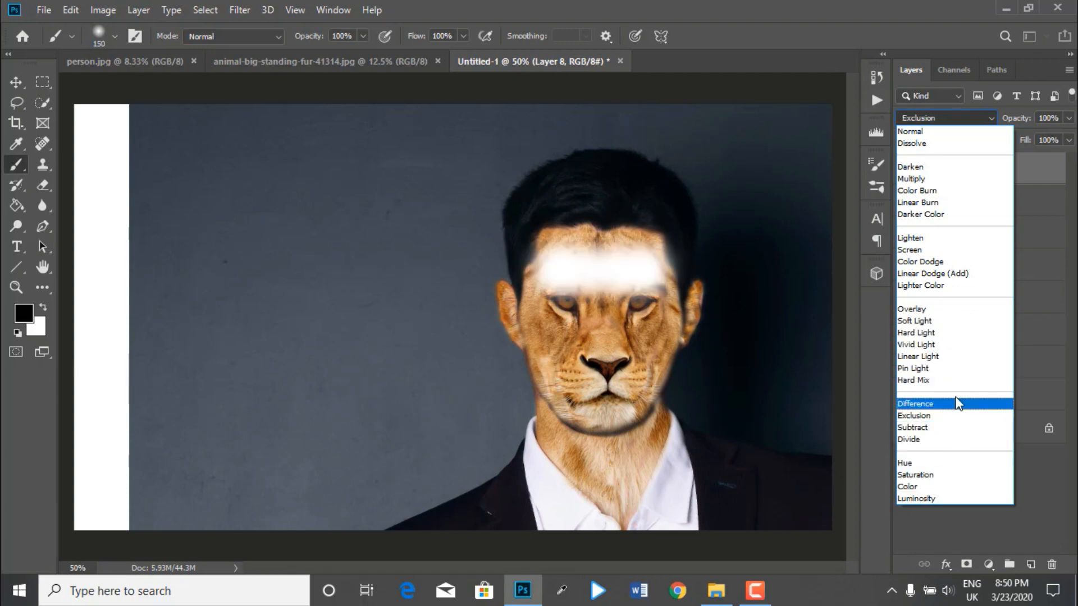
pyautogui.click(937, 323)
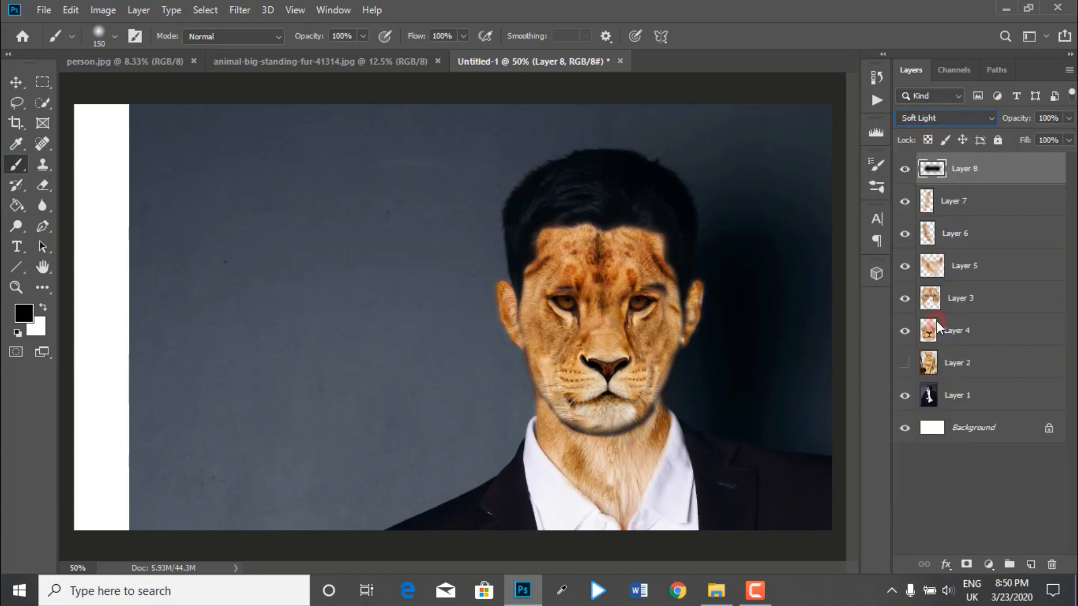
pyautogui.click(990, 483)
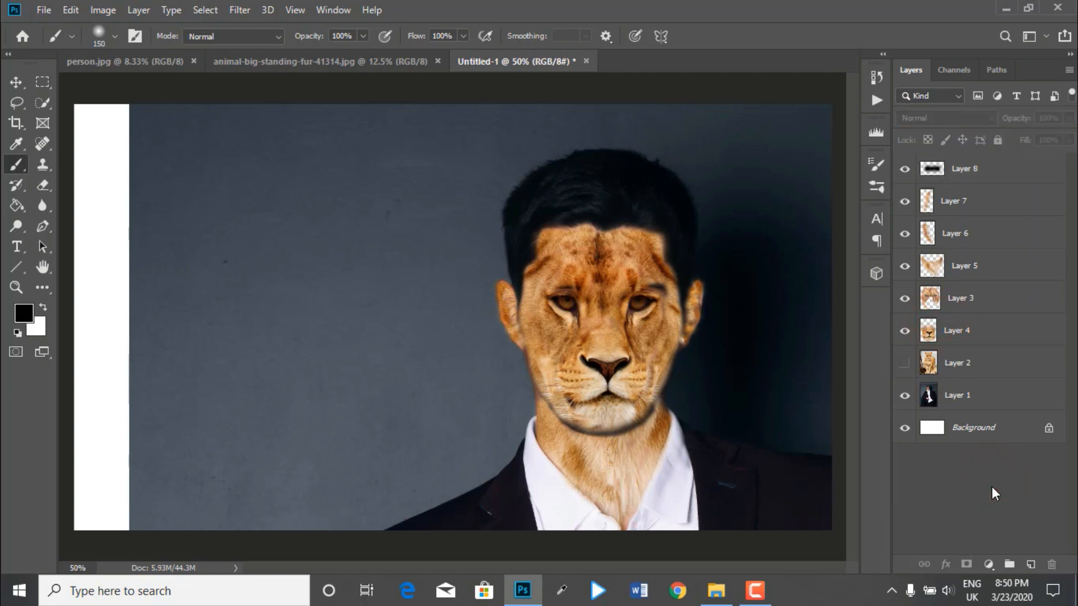
# - Add a new layer and paint a soft black patch on the neck just below the chin
pyautogui.click(1031, 563)
pyautogui.moveTo(582, 442)
pyautogui.mouseDown()
pyautogui.moveTo(644, 439)
pyautogui.moveTo(562, 444)
pyautogui.mouseUp()
# - Move the neck shading layer directly above Layer 5 and set its blend mode to Soft Light
pyautogui.click(1012, 306)
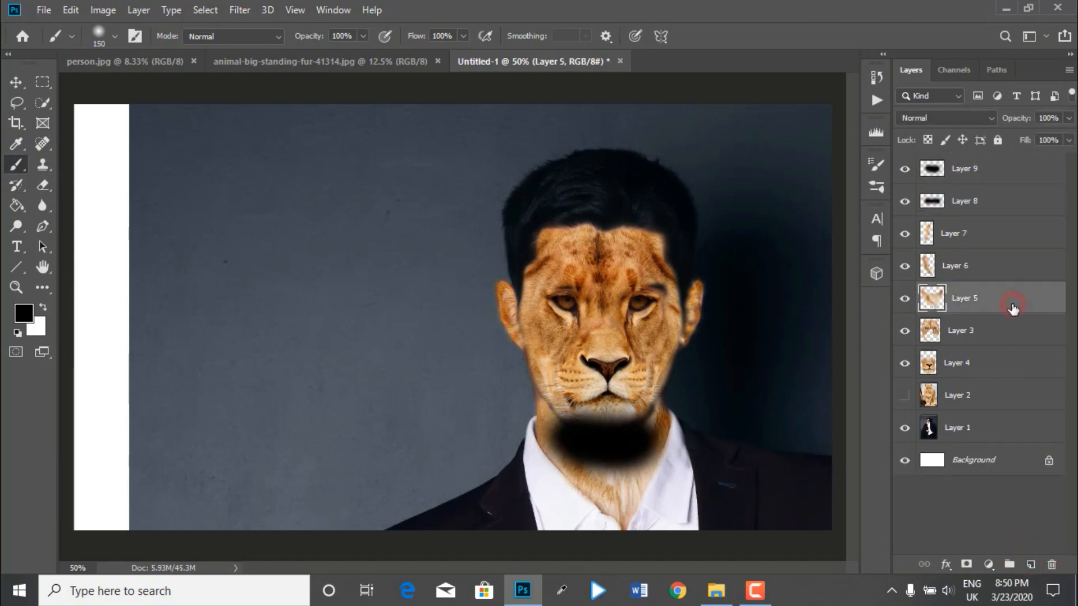
pyautogui.moveTo(996, 169); pyautogui.dragTo(1016, 276)
pyautogui.click(988, 122)
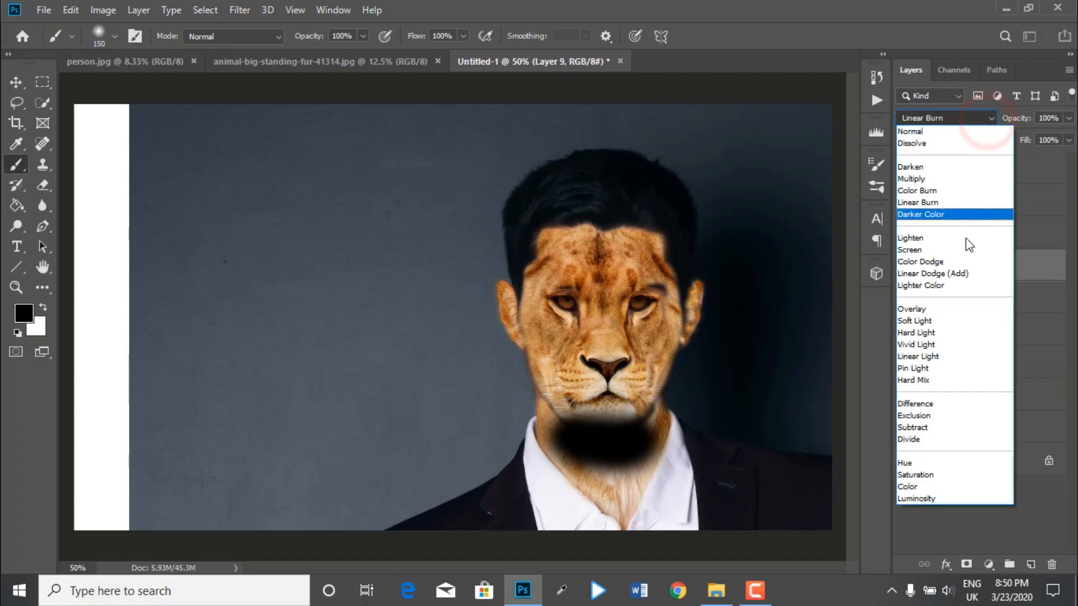
pyautogui.click(962, 324)
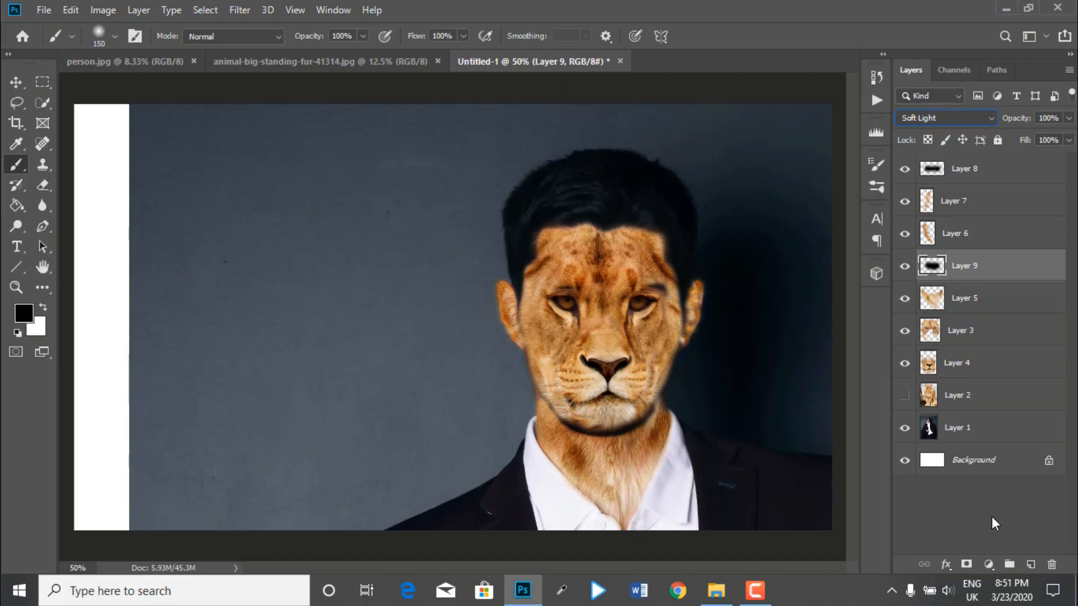
# - Show Layer 2, sample the lioness's chin fur with the Clone Stamp, and clone it on Layer 3 along the chin's lower right-hand edge
pyautogui.click(904, 395)
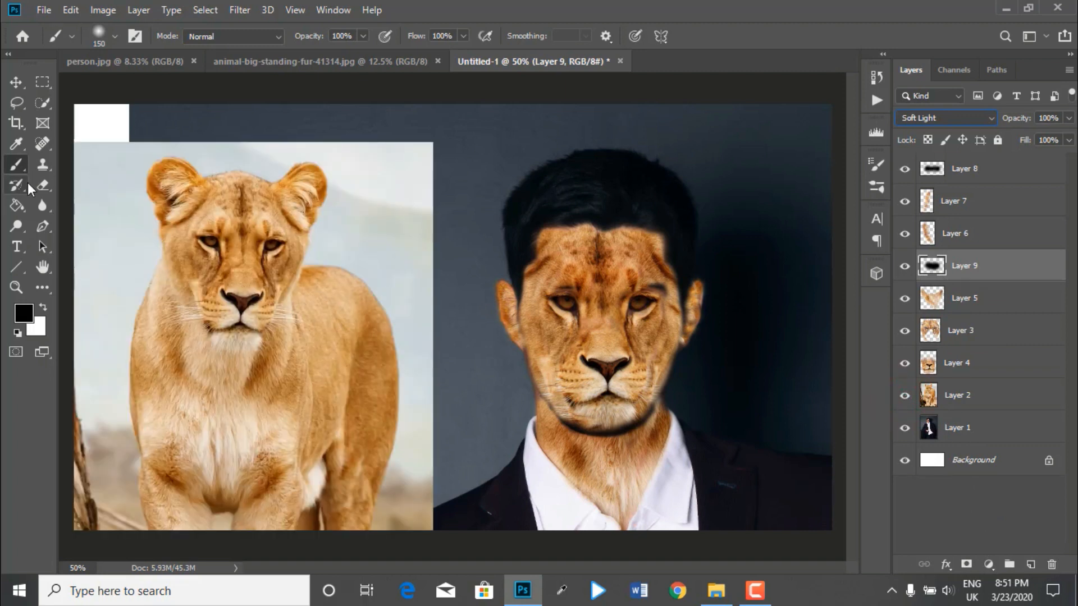
pyautogui.rightClick(43, 164)
pyautogui.click(112, 164)
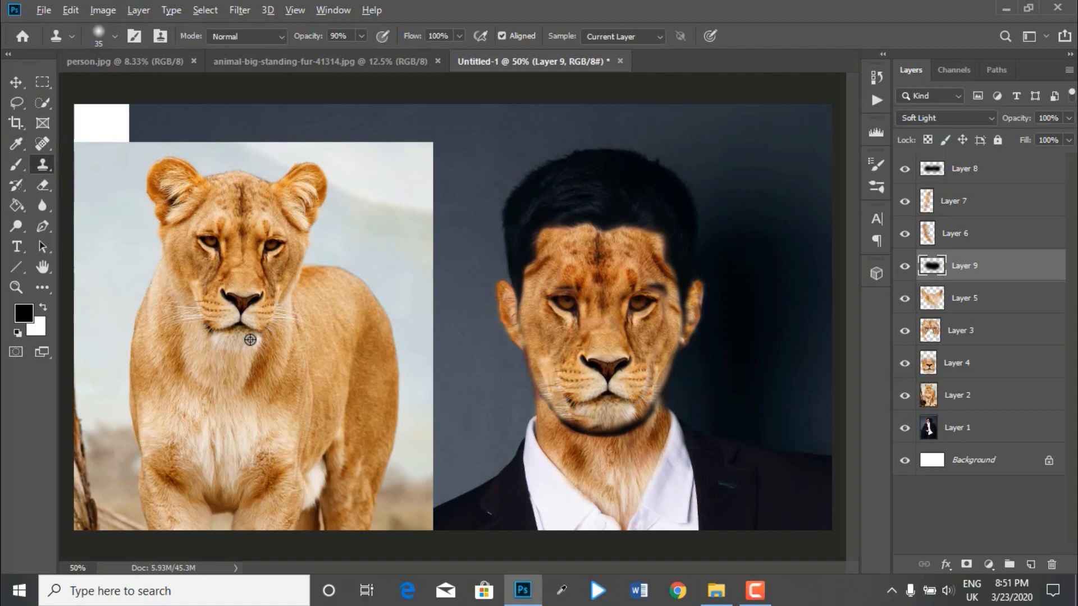
pyautogui.keyDown('alt'); pyautogui.click(251, 340); pyautogui.keyUp('alt')
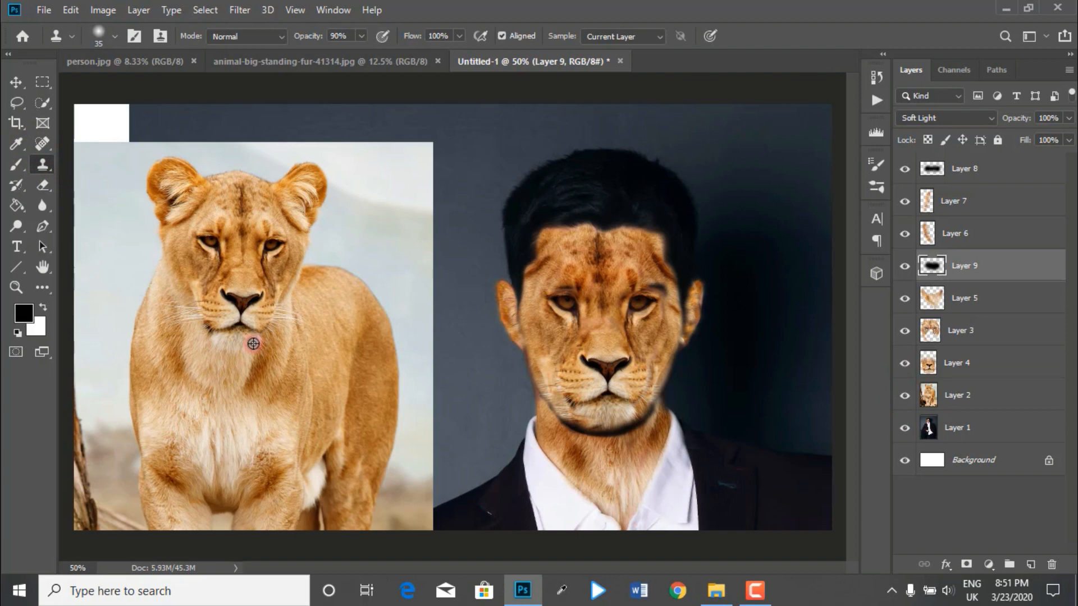
pyautogui.click(984, 336)
pyautogui.click(1011, 393)
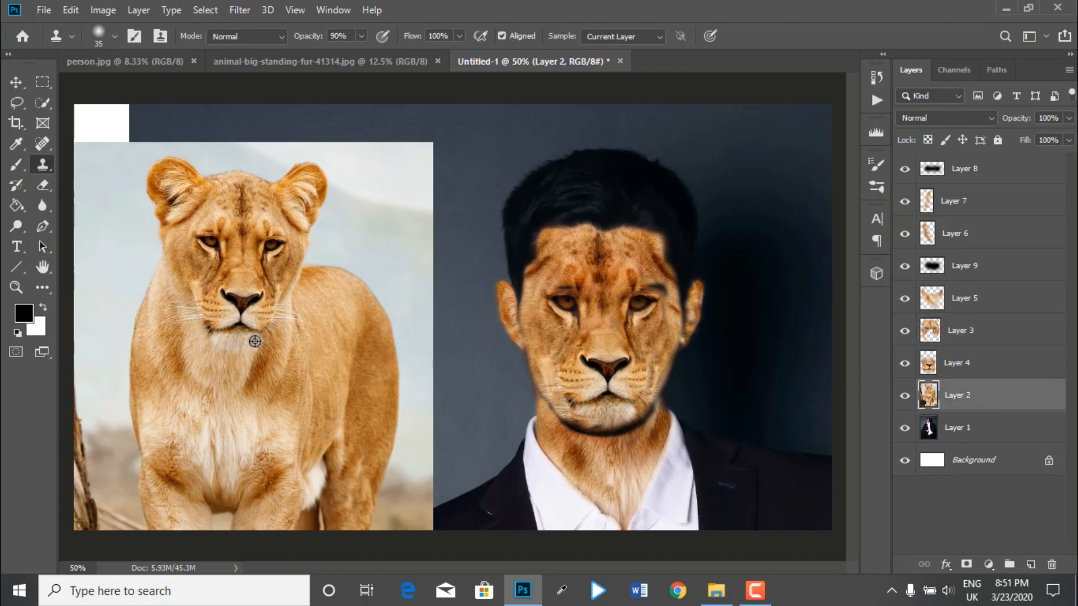
pyautogui.keyDown('alt'); pyautogui.click(251, 344); pyautogui.keyUp('alt')
pyautogui.click(994, 336)
pyautogui.moveTo(636, 418)
pyautogui.mouseDown()
pyautogui.moveTo(565, 419)
pyautogui.moveTo(594, 431)
pyautogui.moveTo(633, 427)
pyautogui.mouseUp()
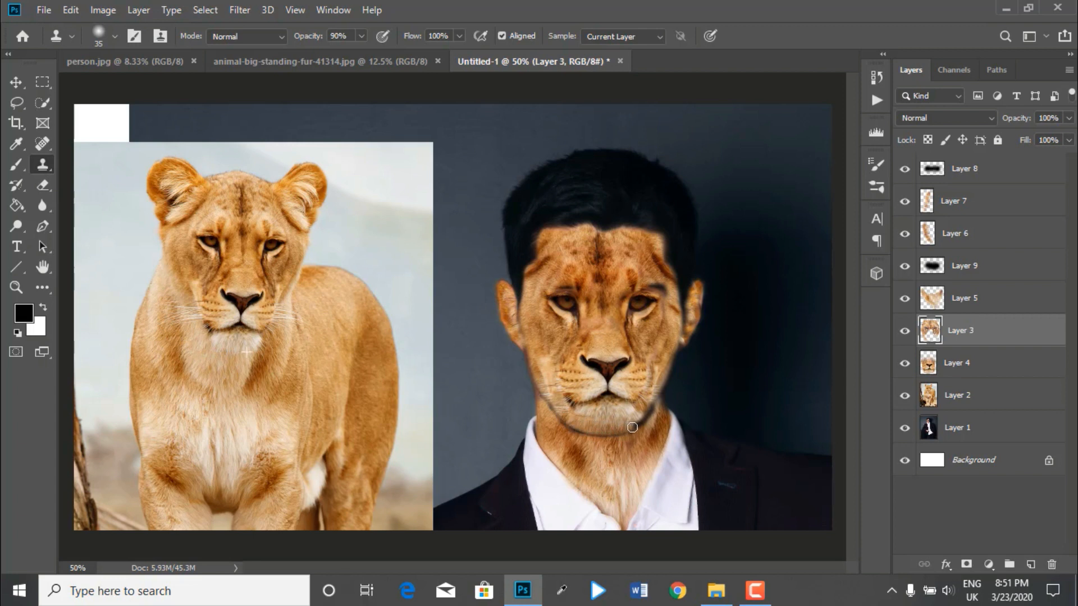
# - Erase the overspill on Layer 3 below the chin and along the left-hand jawline
pyautogui.click(42, 185)
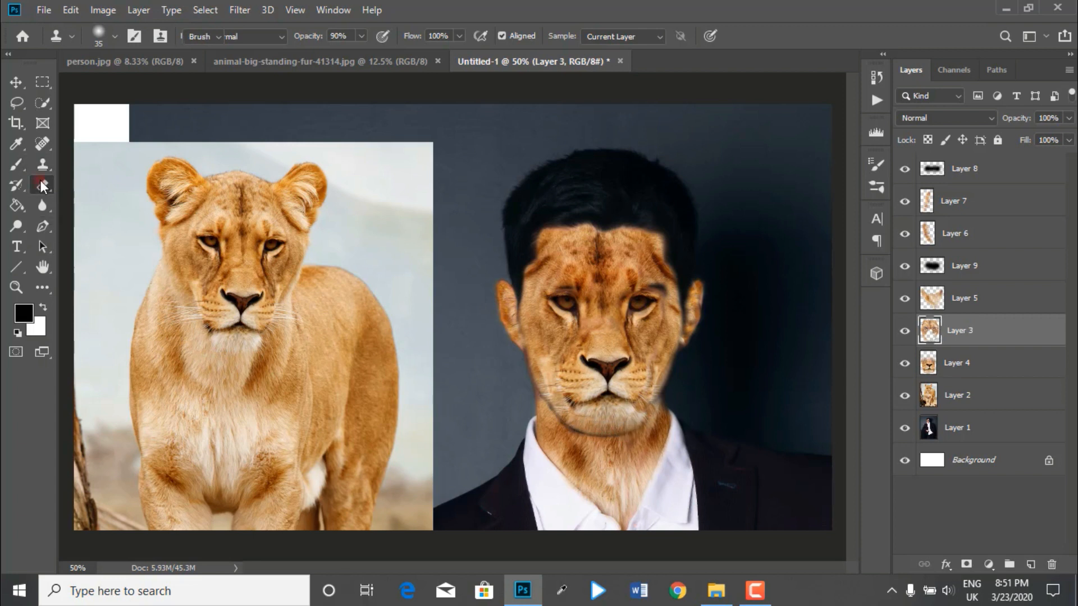
pyautogui.moveTo(557, 442)
pyautogui.mouseDown()
pyautogui.moveTo(562, 432)
pyautogui.moveTo(621, 452)
pyautogui.moveTo(672, 397)
pyautogui.moveTo(632, 442)
pyautogui.moveTo(581, 445)
pyautogui.mouseUp()
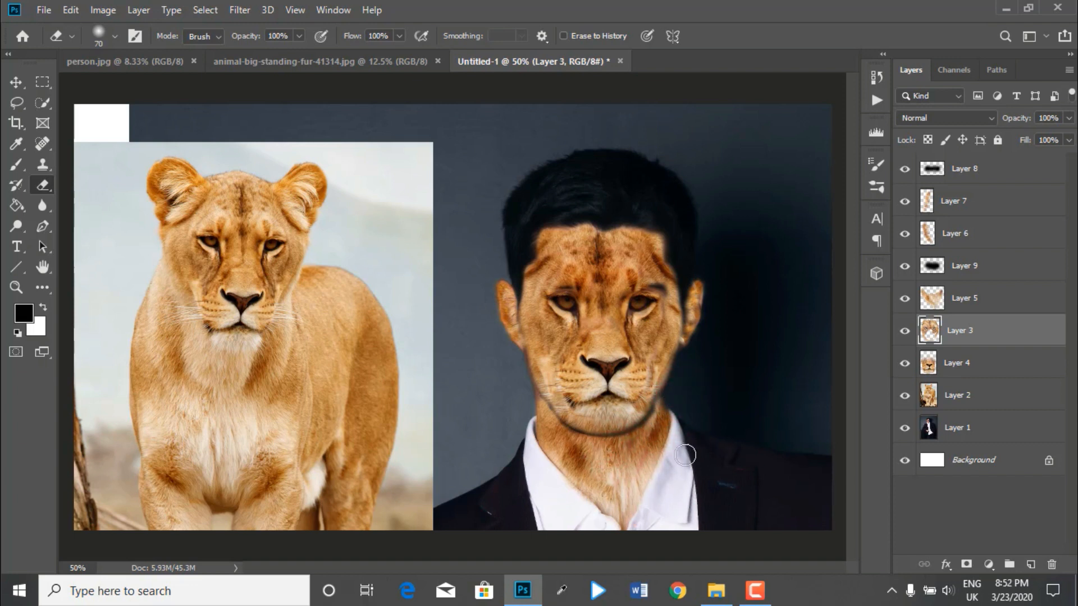
pyautogui.moveTo(536, 415)
pyautogui.mouseDown()
pyautogui.moveTo(529, 396)
pyautogui.moveTo(532, 417)
pyautogui.mouseUp()
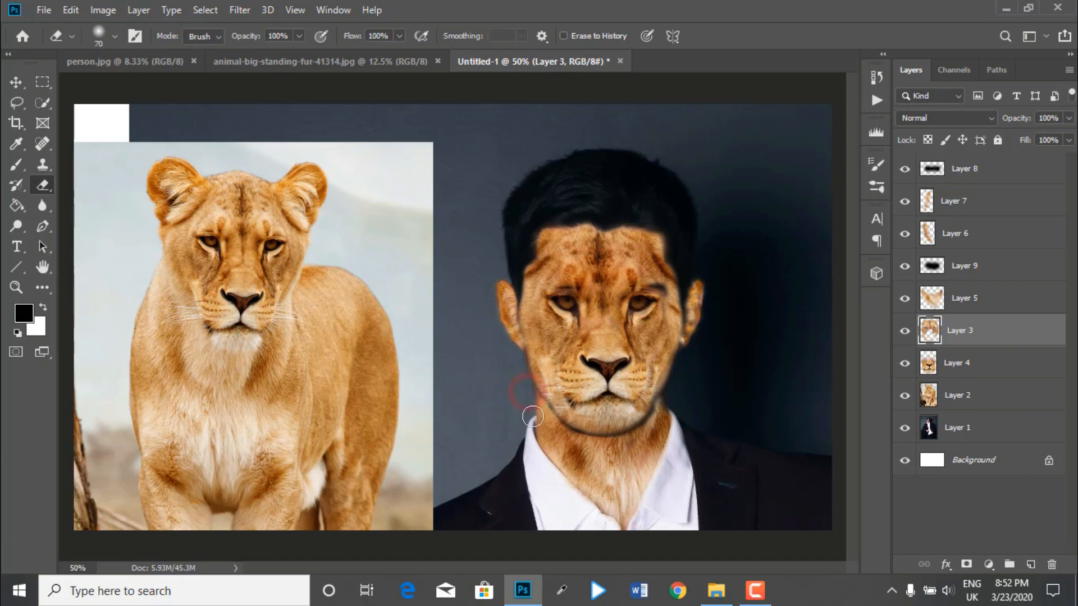
# - Erase the excess fur on Layer 3 between the right-hand cheek and ear, reducing the eraser size to 60
pyautogui.moveTo(681, 272); pyautogui.dragTo(678, 317)
pyautogui.press('[')
pyautogui.press(']')
pyautogui.click(692, 316)
pyautogui.click(690, 338)
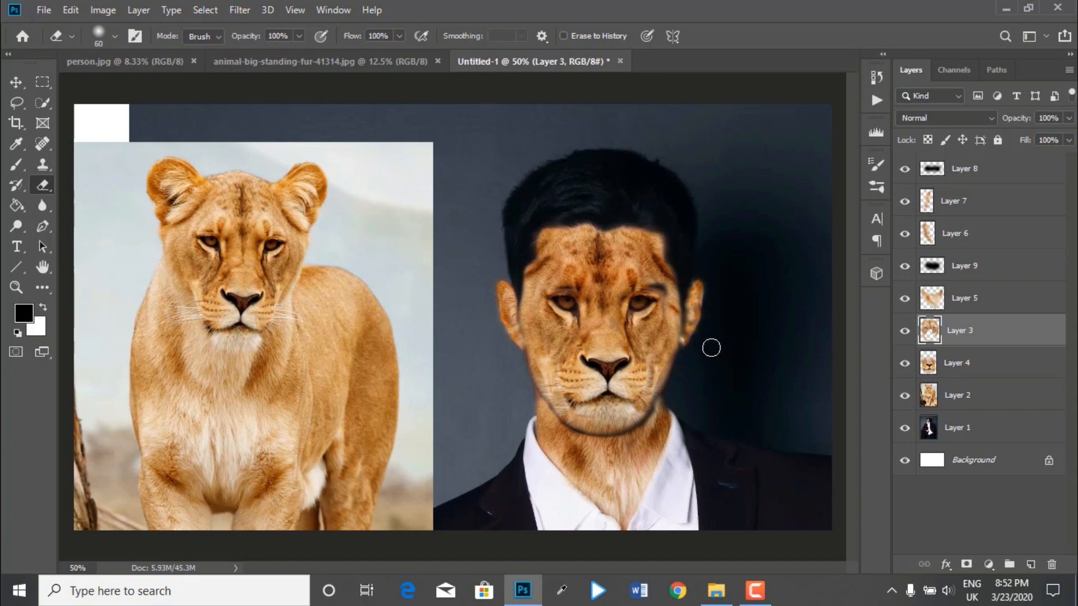
# - Erase the stray fur on Layer 3 at the forehead's upper right-hand corner along the hairline
pyautogui.click(669, 222)
pyautogui.click(675, 233)
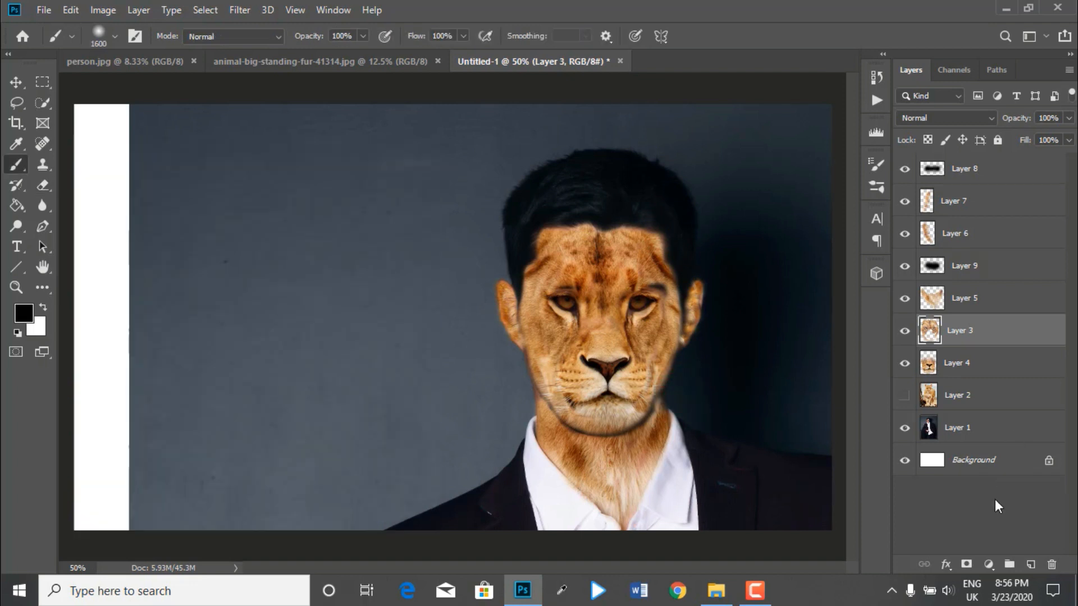
pyautogui.click(986, 522)
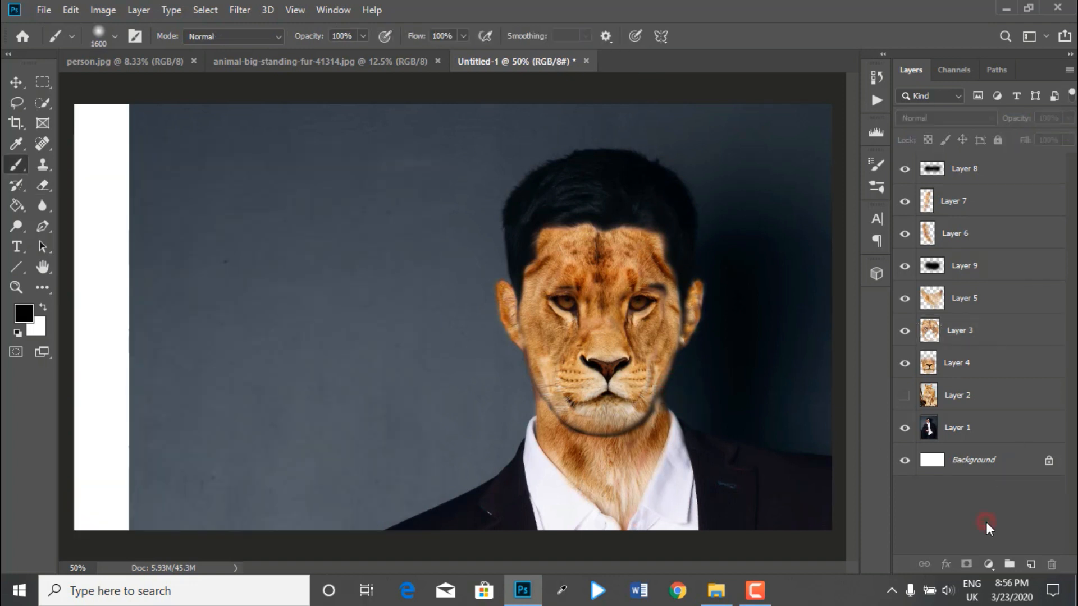
pyautogui.click(1000, 339)
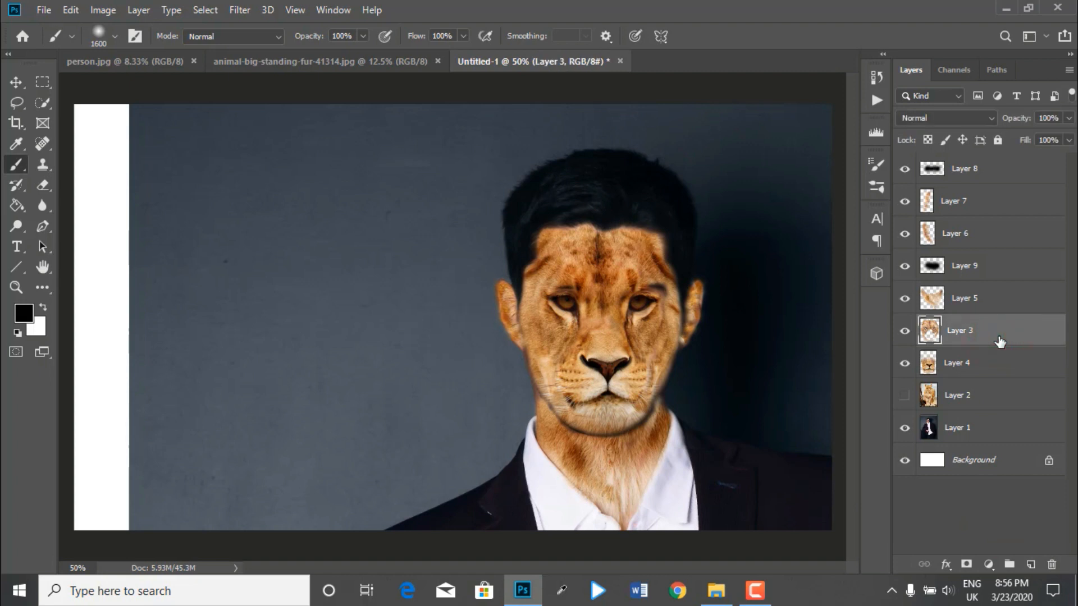
# - Erase along the chin's lower edge on Layer 4 with a size 60 eraser
pyautogui.click(1000, 377)
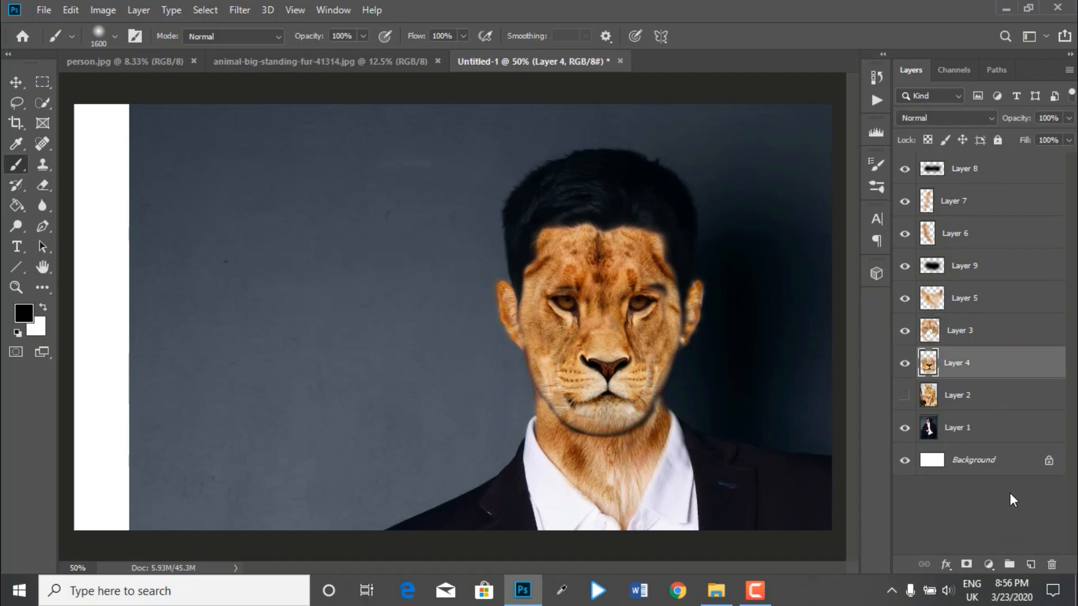
pyautogui.press('[')
pyautogui.press('[')
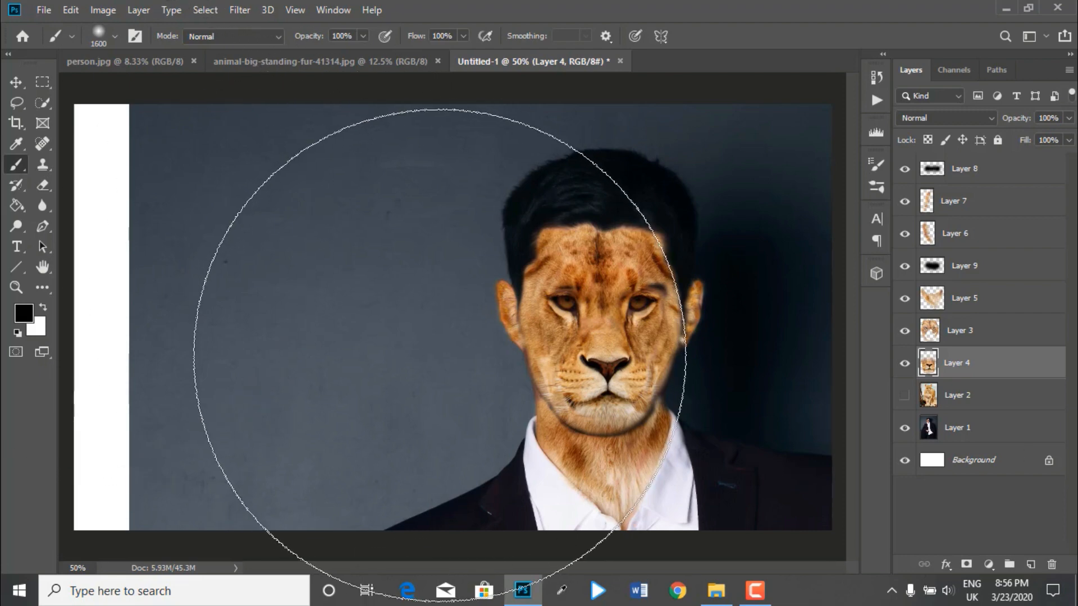
pyautogui.click(43, 189)
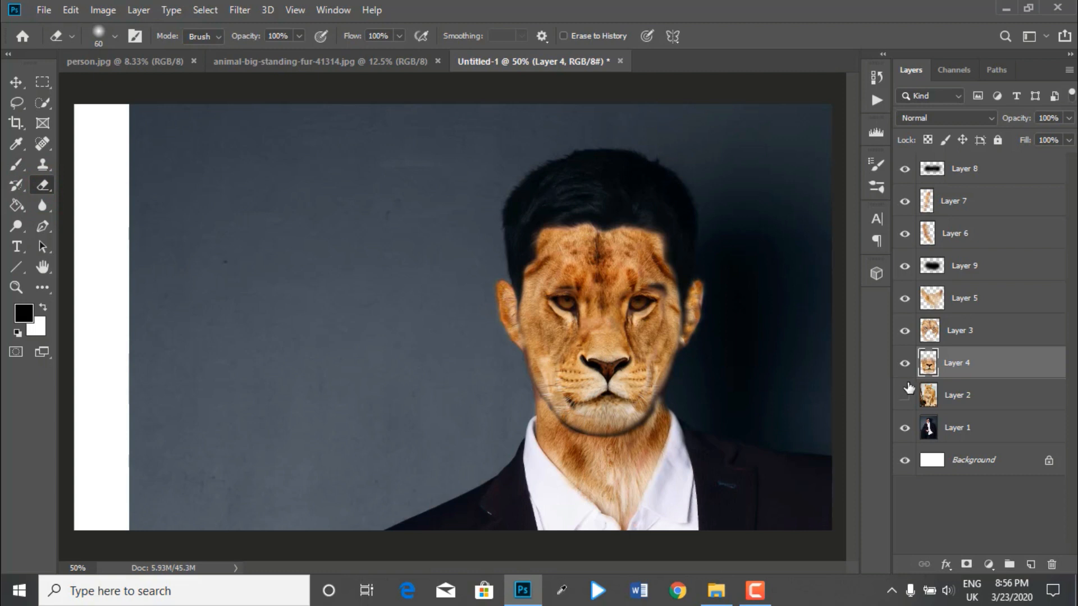
pyautogui.moveTo(581, 421); pyautogui.dragTo(610, 427)
# - Erase the excess fur on Layer 3 from beside the right-hand ear down along the cheek and jawline
pyautogui.click(964, 326)
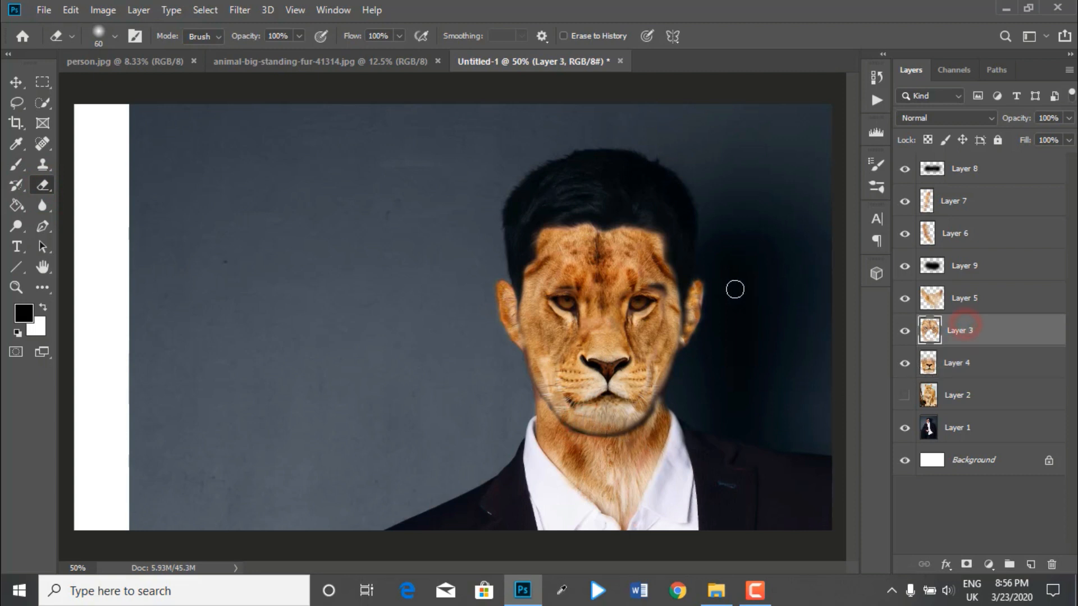
pyautogui.moveTo(684, 318)
pyautogui.mouseDown()
pyautogui.moveTo(677, 366)
pyautogui.moveTo(678, 351)
pyautogui.mouseUp()
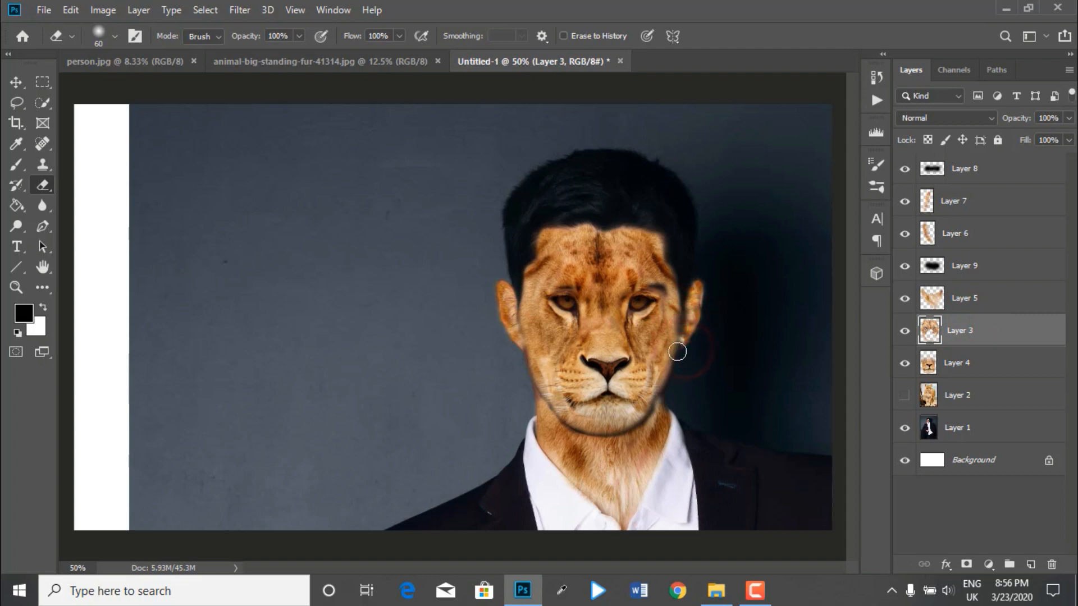
pyautogui.moveTo(684, 300); pyautogui.dragTo(687, 310)
pyautogui.click(685, 315)
pyautogui.moveTo(682, 352); pyautogui.dragTo(668, 400)
# - Select all layers from Layer 8 down to Layer 1 and move them left and slightly up to cover the white background strip
pyautogui.click(1016, 169)
pyautogui.moveTo(1016, 220); pyautogui.dragTo(958, 427)
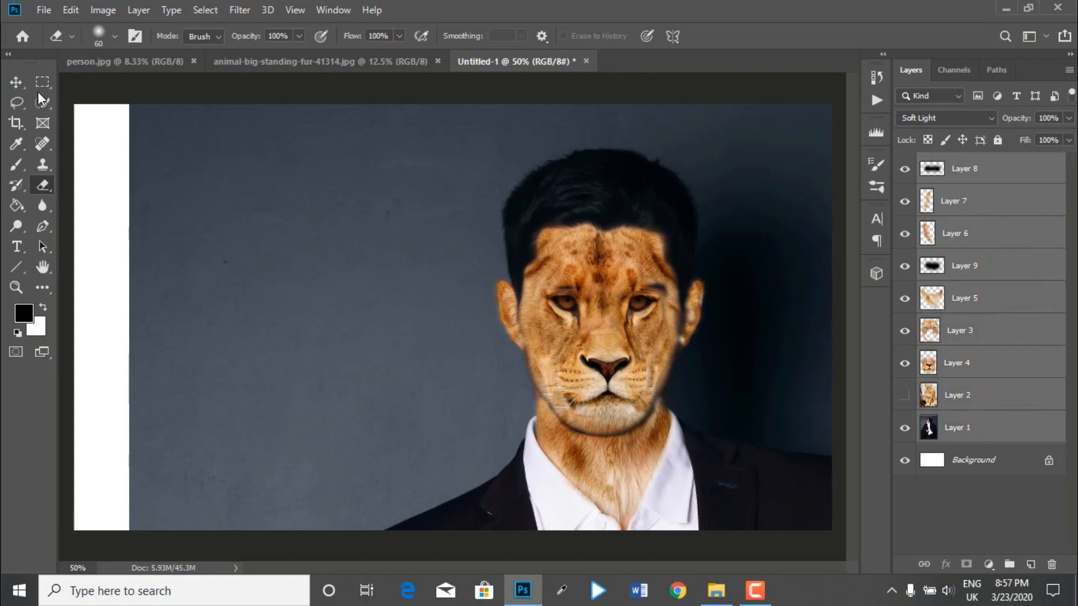
pyautogui.click(16, 82)
pyautogui.moveTo(704, 306); pyautogui.dragTo(550, 305)
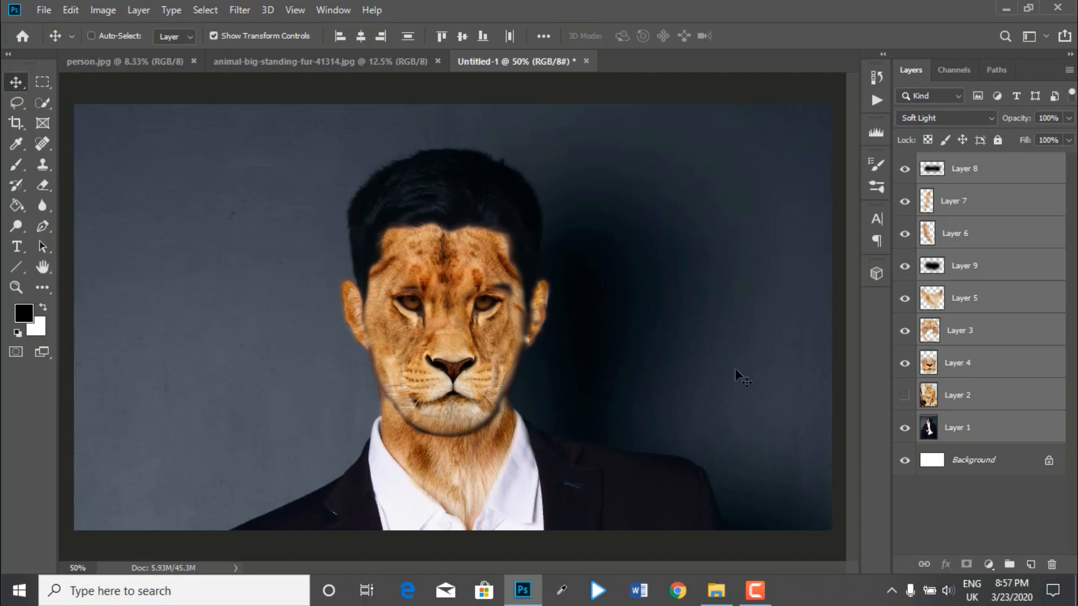
pyautogui.moveTo(737, 368)
pyautogui.mouseDown()
pyautogui.moveTo(739, 351)
pyautogui.moveTo(739, 360)
pyautogui.mouseUp()
# - Add a Brightness/Contrast adjustment layer above Layer 8 with brightness set to -126
pyautogui.click(966, 169)
pyautogui.click(988, 564)
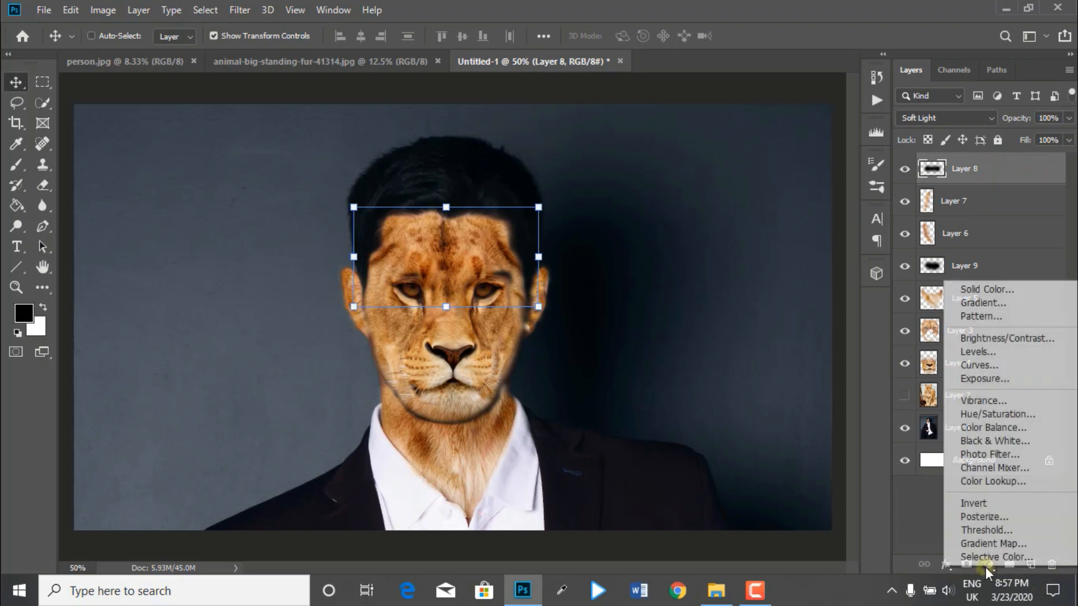
pyautogui.click(1008, 340)
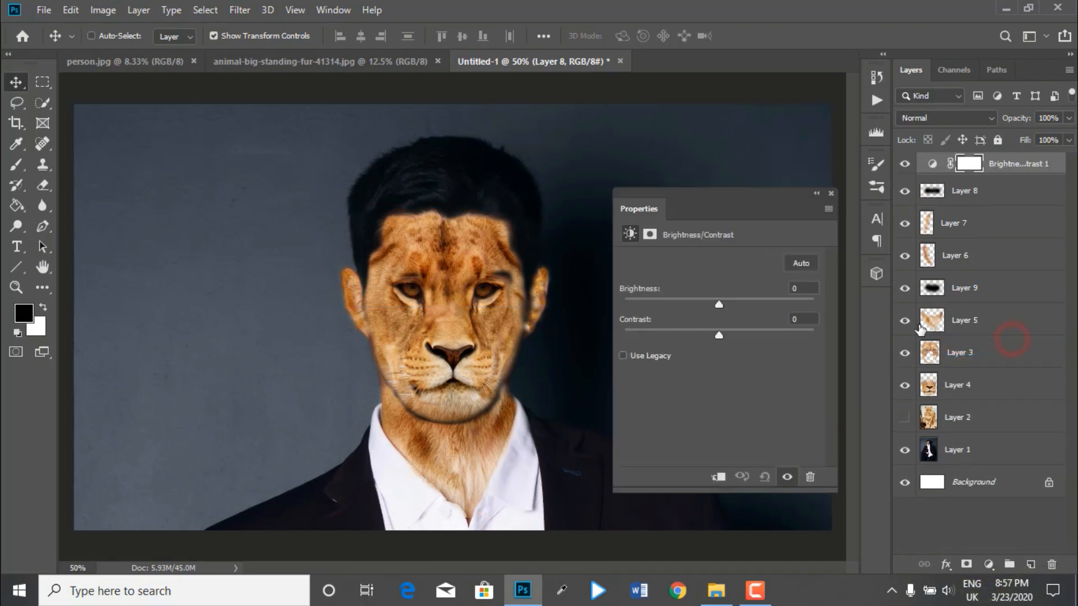
pyautogui.moveTo(719, 305); pyautogui.dragTo(639, 308)
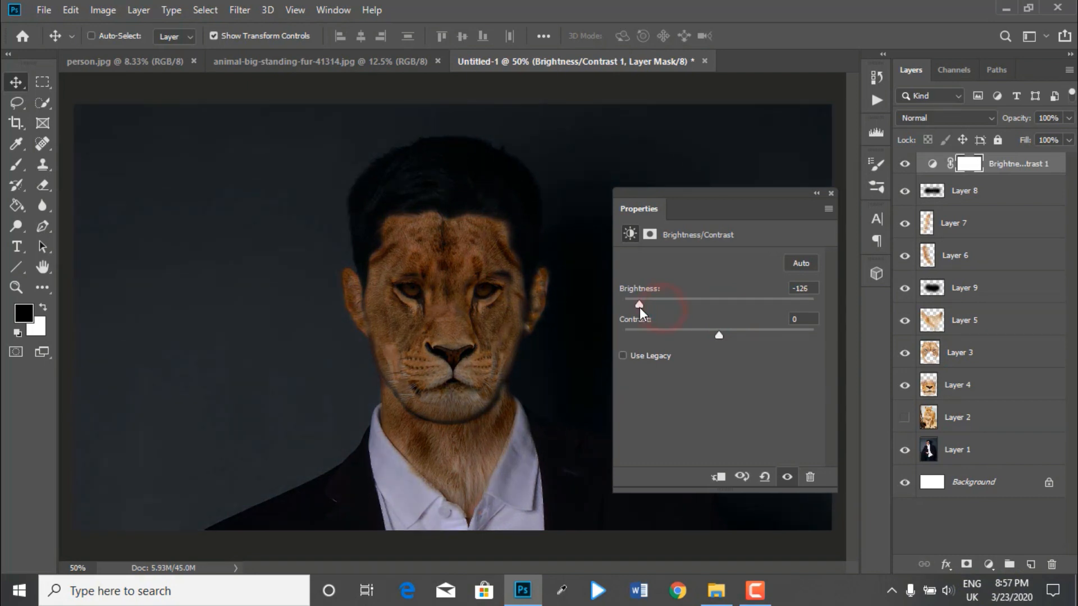
pyautogui.click(830, 194)
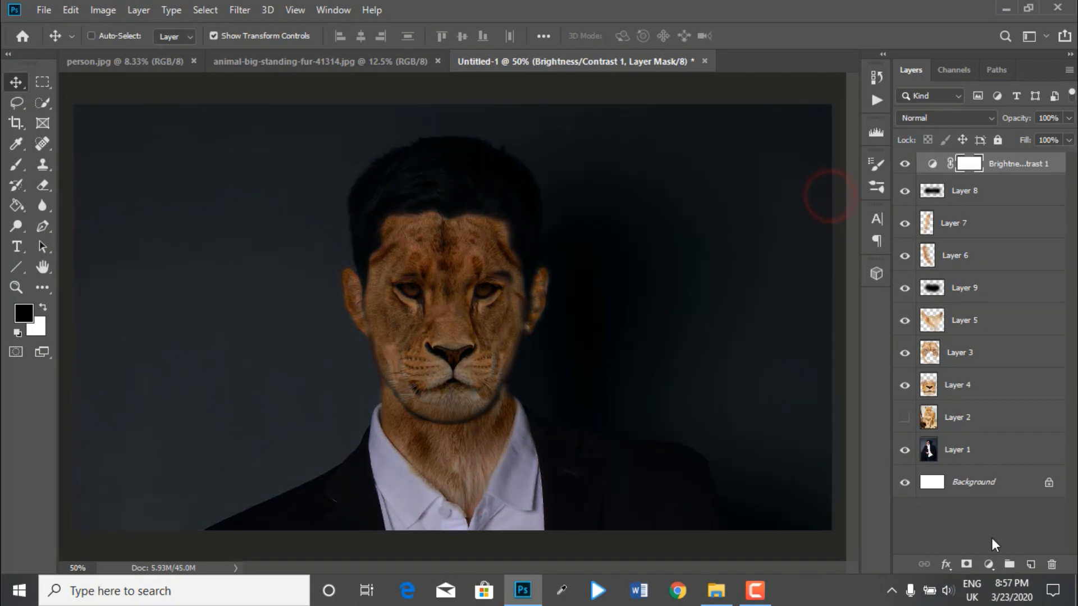
# - Add a Hue/Saturation adjustment layer above the Brightness/Contrast layer and lower its lightness
pyautogui.click(988, 565)
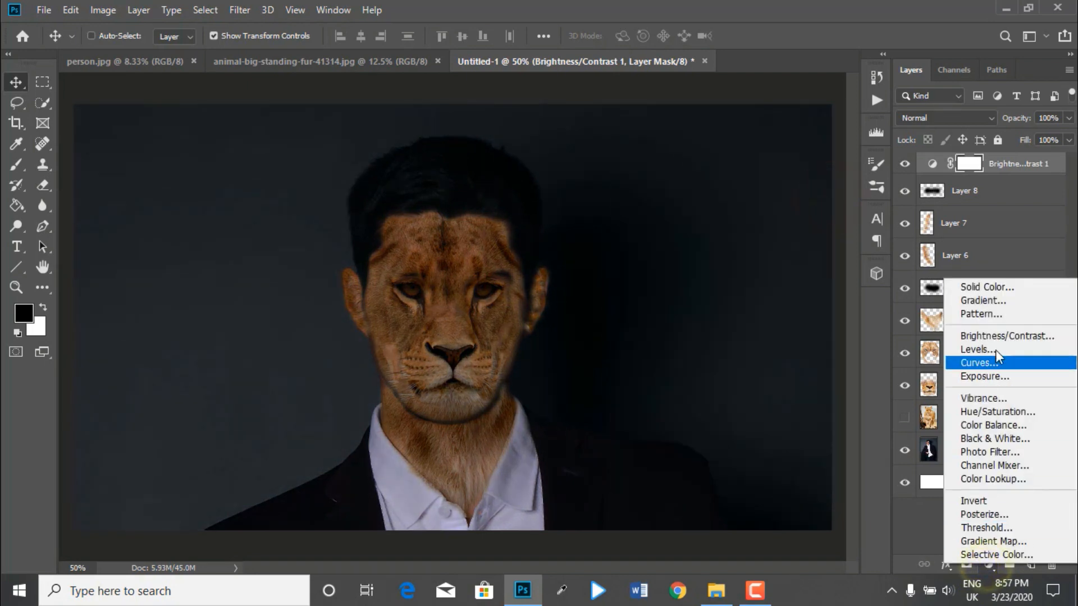
pyautogui.click(1005, 412)
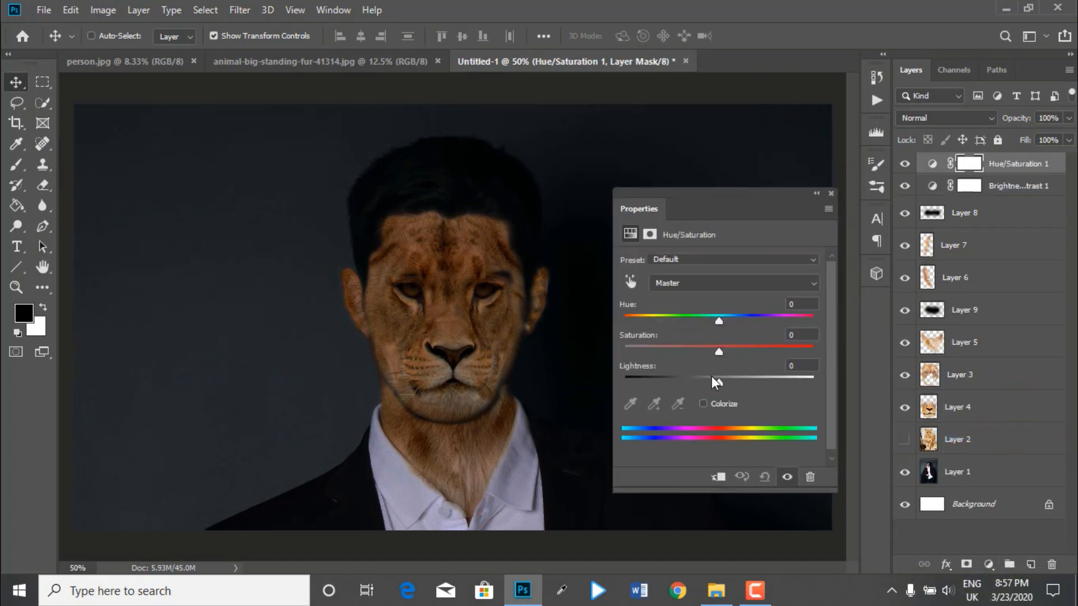
pyautogui.moveTo(712, 377); pyautogui.dragTo(683, 384)
pyautogui.click(830, 193)
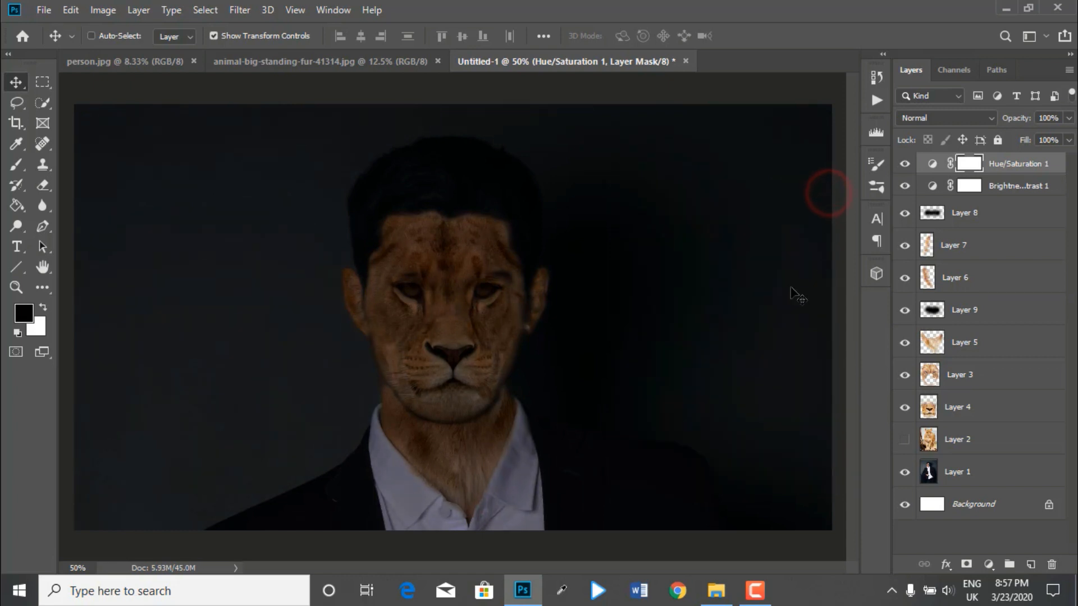
# - Paint black on the Hue/Saturation mask with a size 1400 soft brush over the left-hand background and the face
pyautogui.click(15, 165)
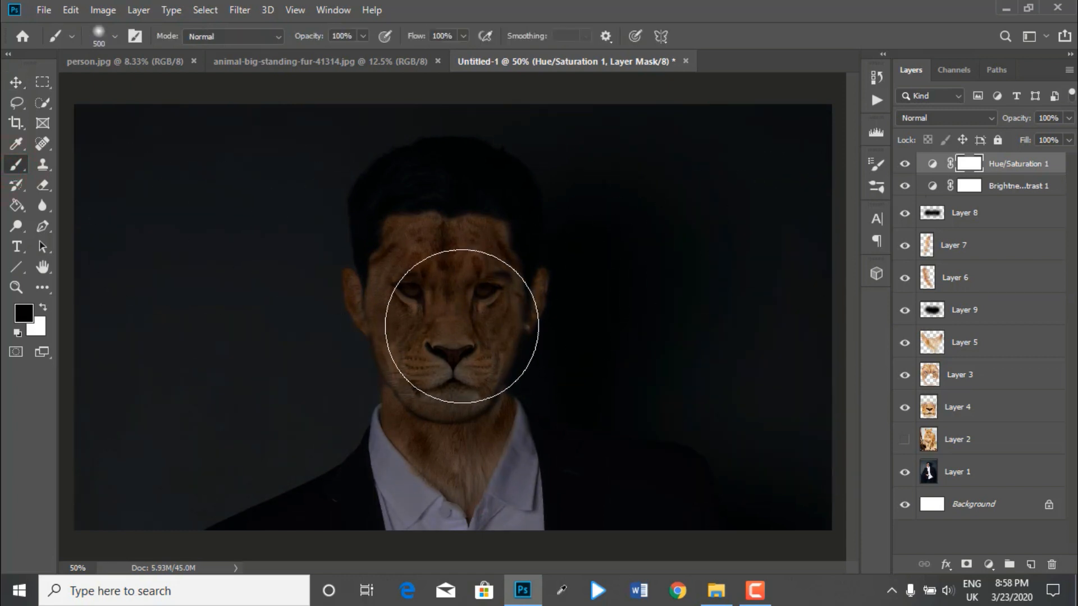
pyautogui.press(']')
pyautogui.press(']')
pyautogui.press(']')
pyautogui.press(']')
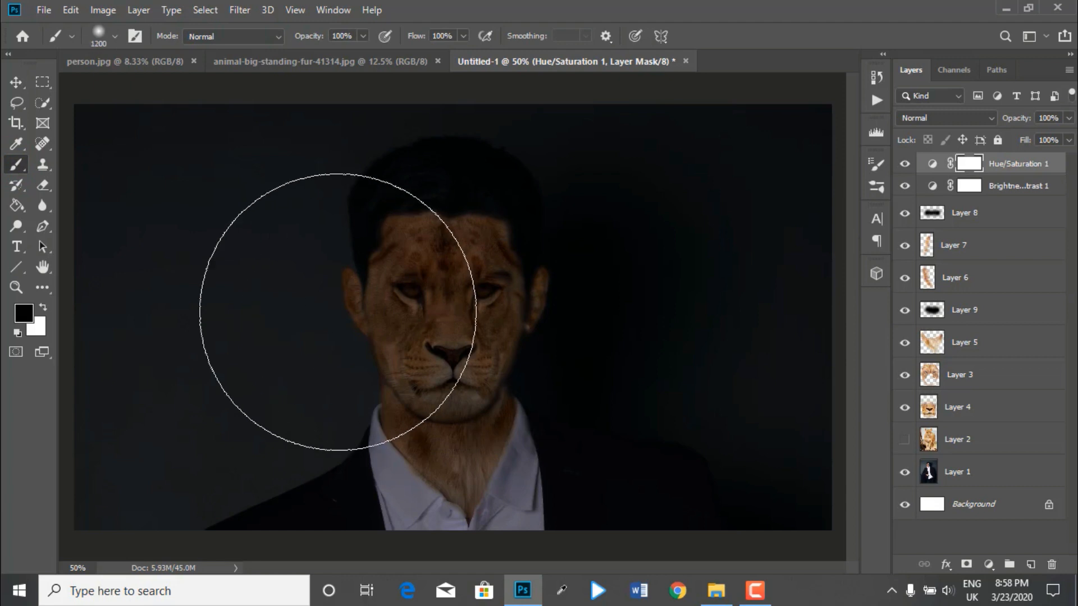
pyautogui.press(']')
pyautogui.press(']')
pyautogui.press(']')
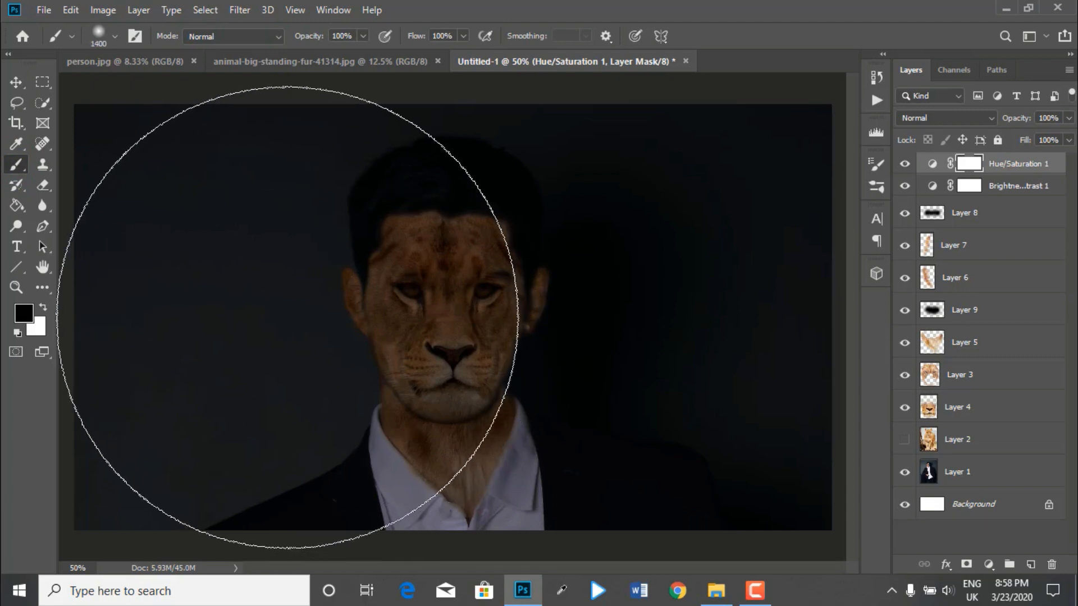
pyautogui.click(285, 316)
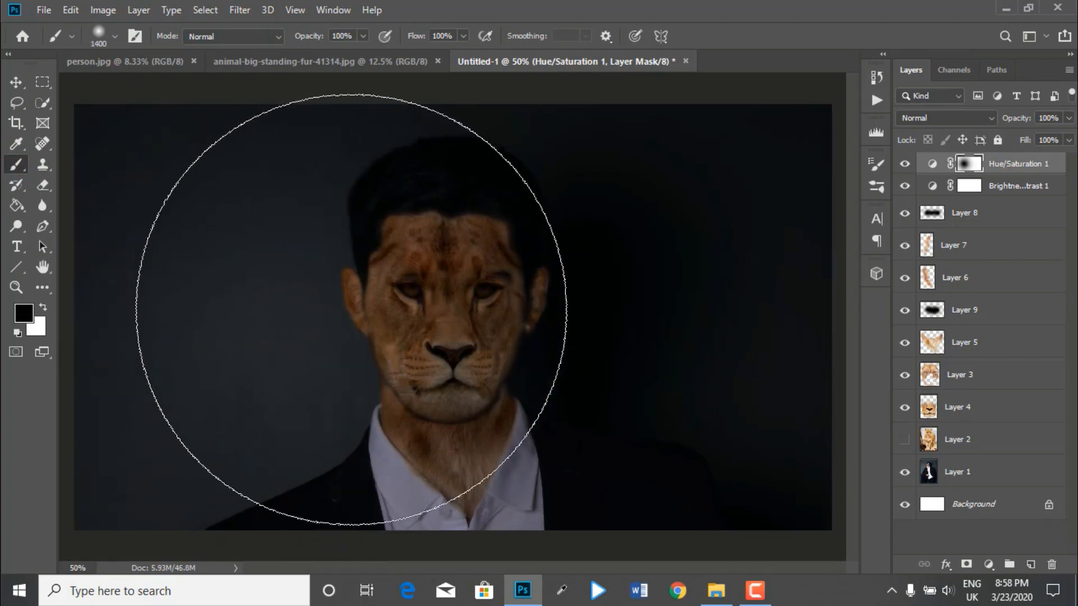
pyautogui.click(375, 306)
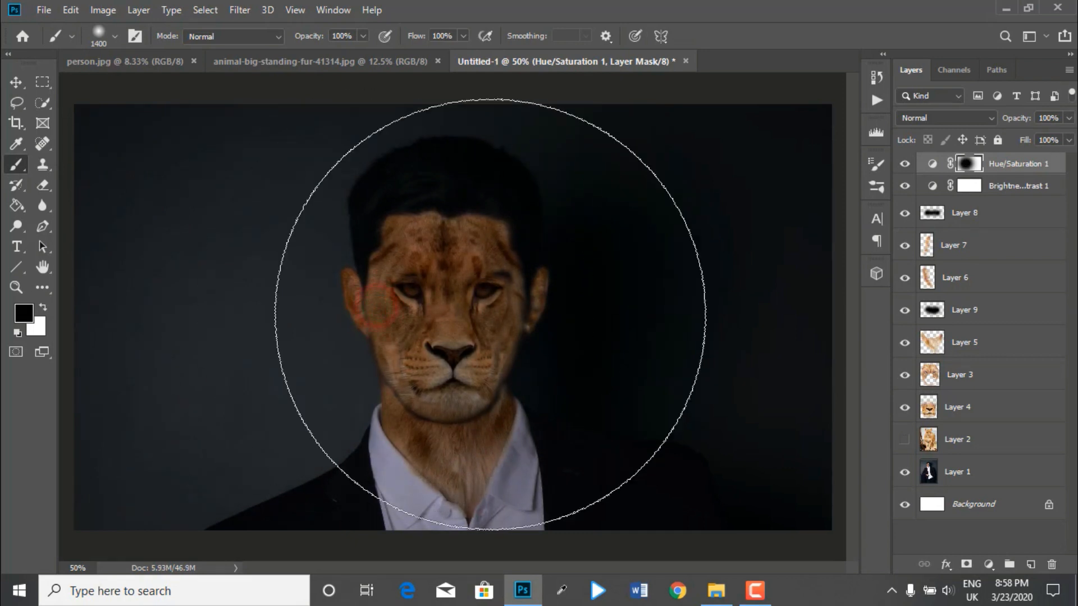
# - Paint black on the Brightness/Contrast mask with a large soft brush to brighten the face and the left-hand background
pyautogui.click(969, 186)
pyautogui.press(']')
pyautogui.press(']')
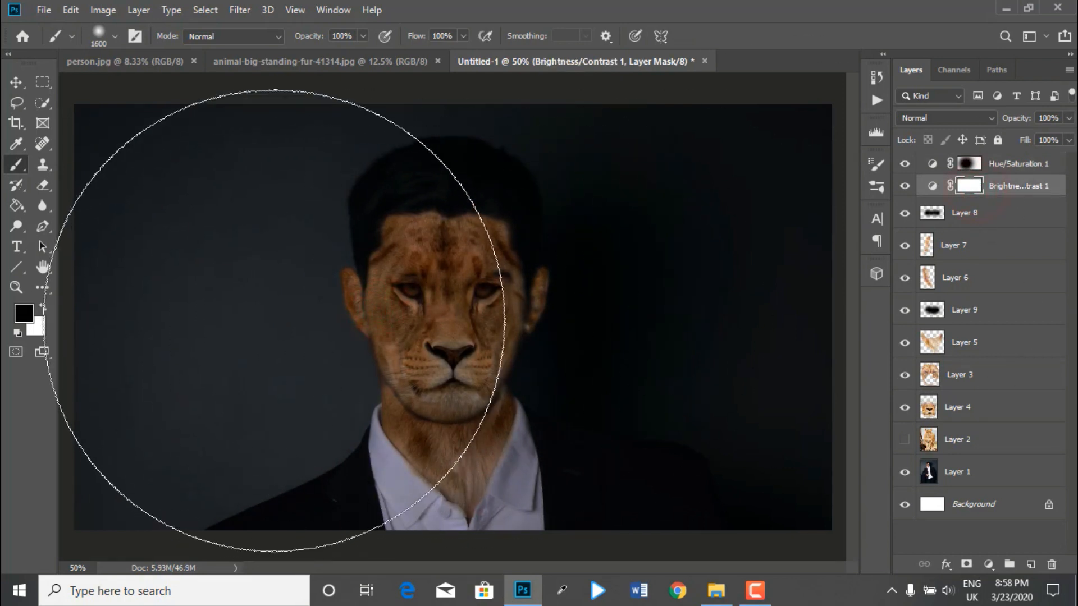
pyautogui.click(273, 320)
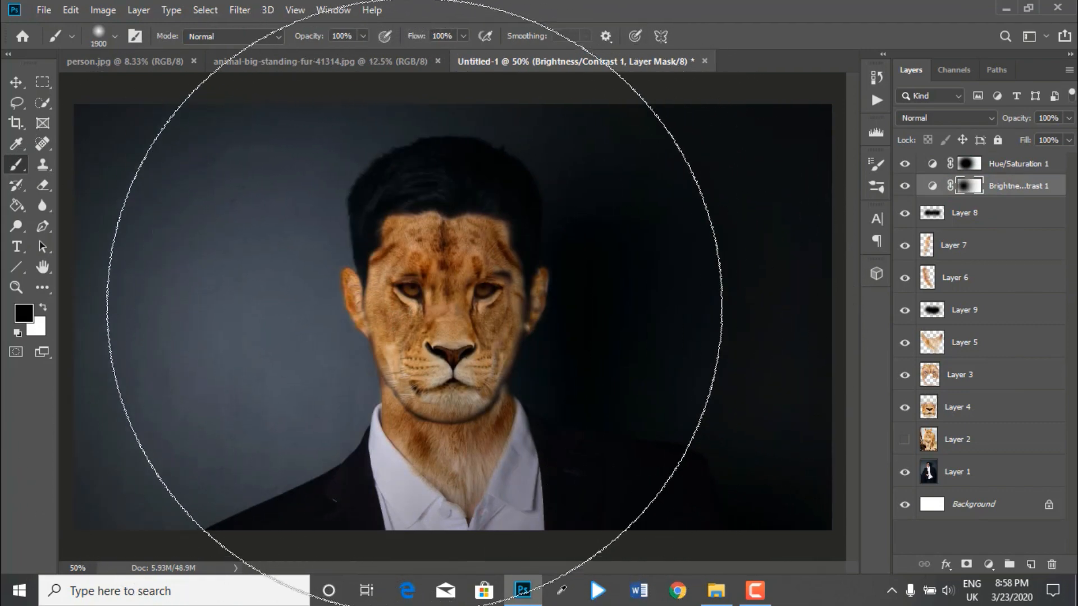
# - Try another size 1300 black brush stroke over the face on the Brightness/Contrast mask, and undo it
pyautogui.press('[')
pyautogui.press('[')
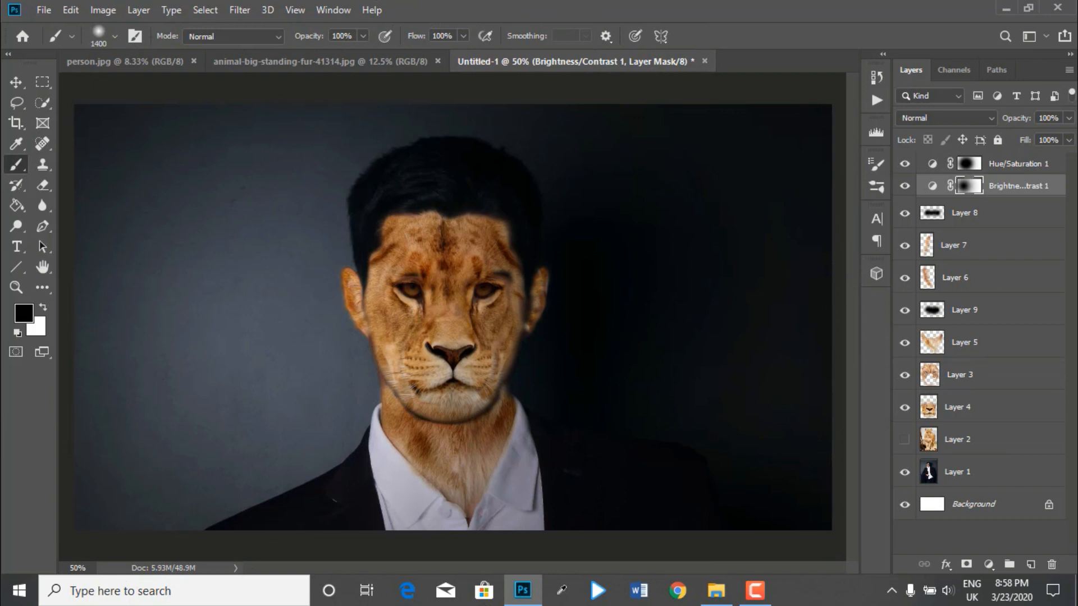
pyautogui.click(967, 167)
pyautogui.click(968, 187)
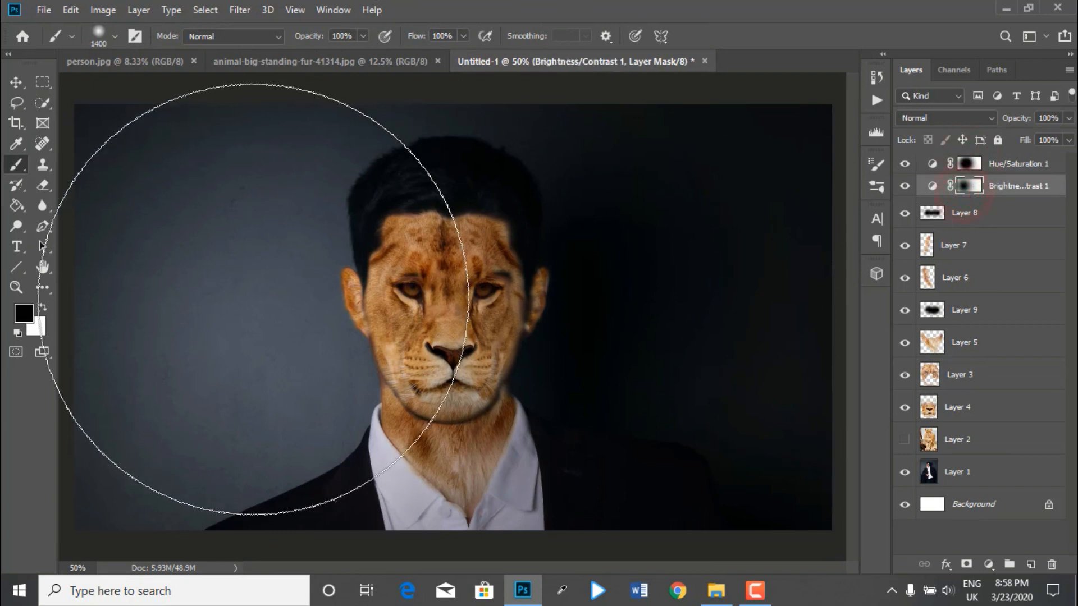
pyautogui.press('[')
pyautogui.click(387, 303)
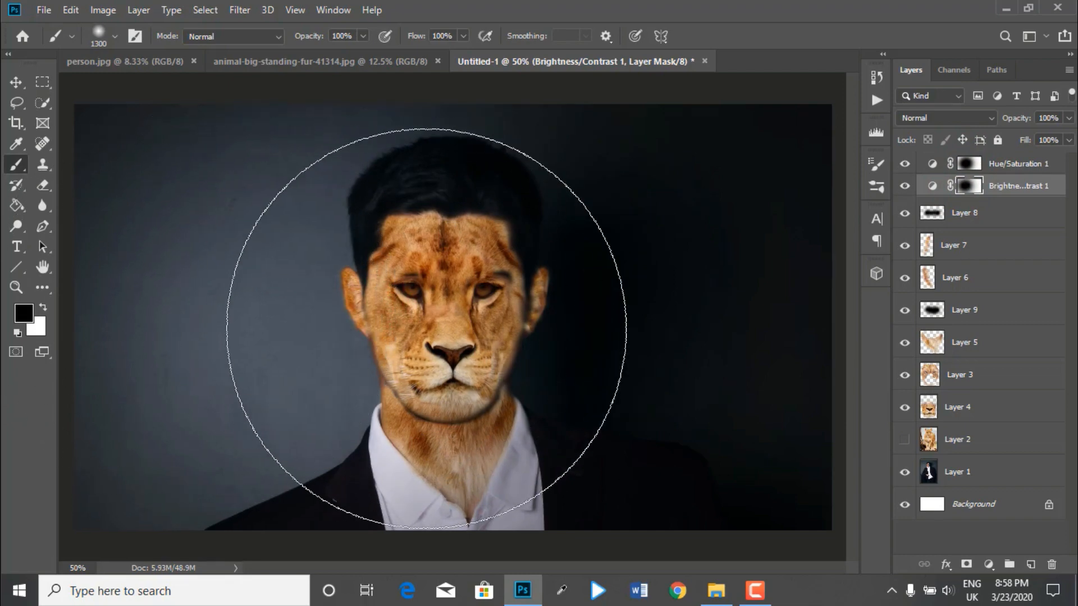
pyautogui.hotkey('ctrl', 'z')
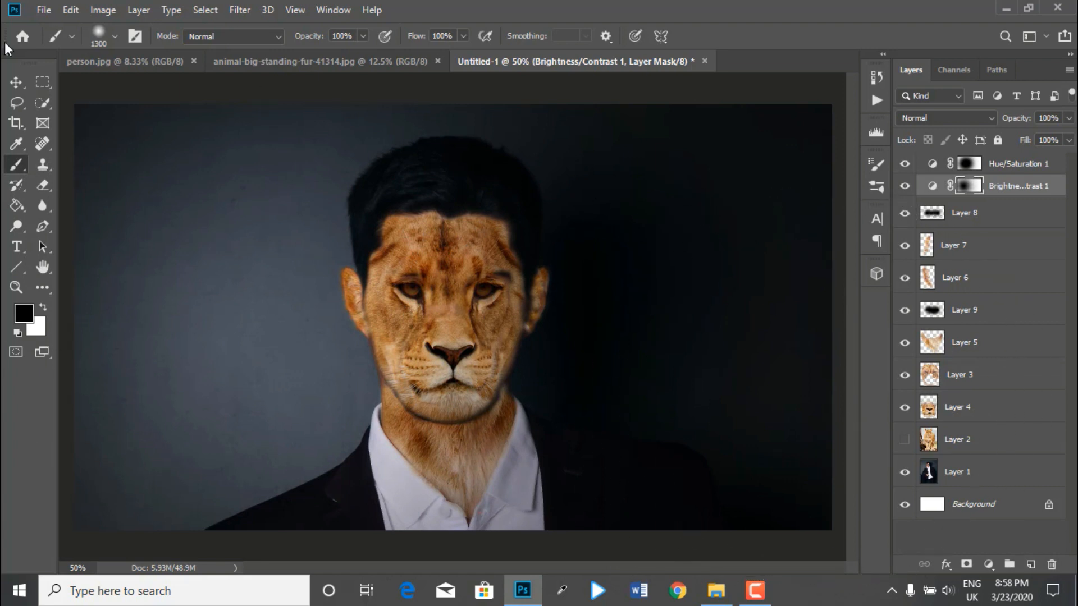
# - Show Layer 2 and sample the lioness's cheek fur from it with the Clone Stamp
pyautogui.click(16, 84)
pyautogui.click(980, 490)
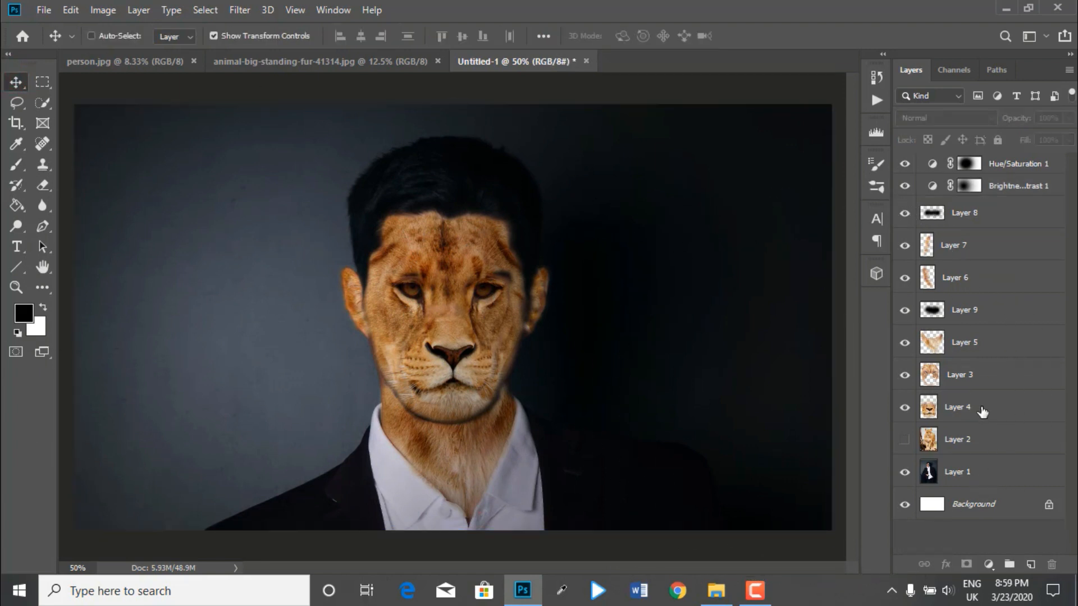
pyautogui.click(906, 441)
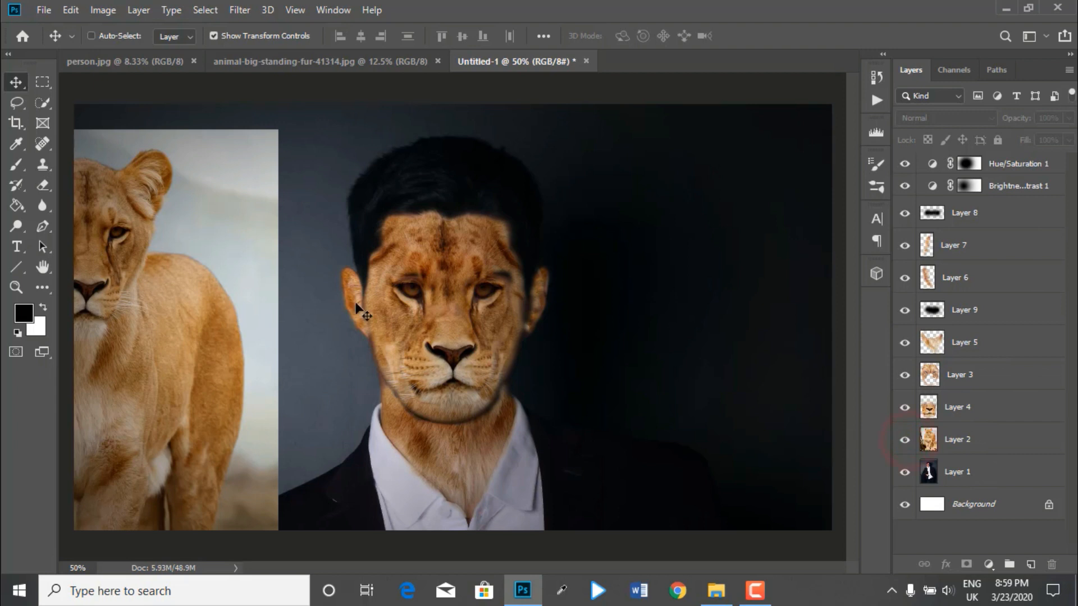
pyautogui.click(43, 165)
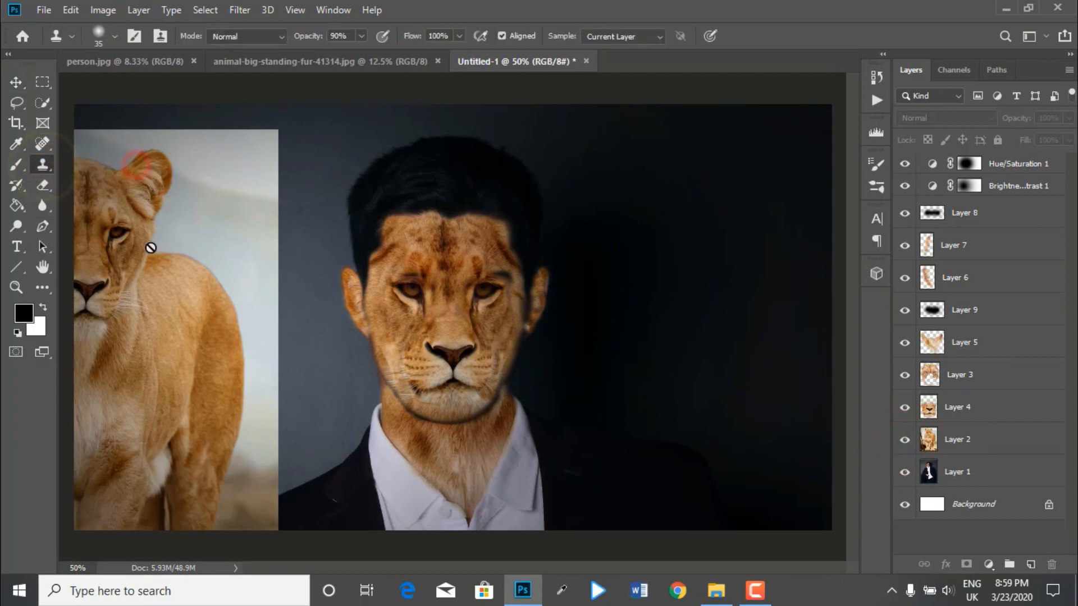
pyautogui.click(965, 442)
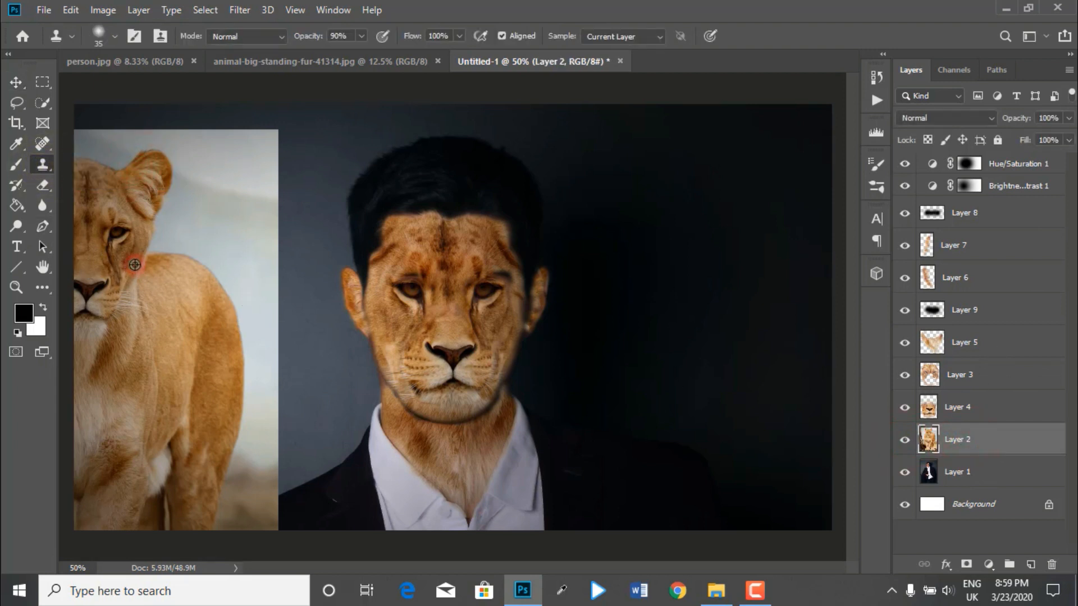
# - Hide both adjustment layers and clone the sampled fur on Layer 3 along the right-hand cheek and beside the ear
pyautogui.click(974, 379)
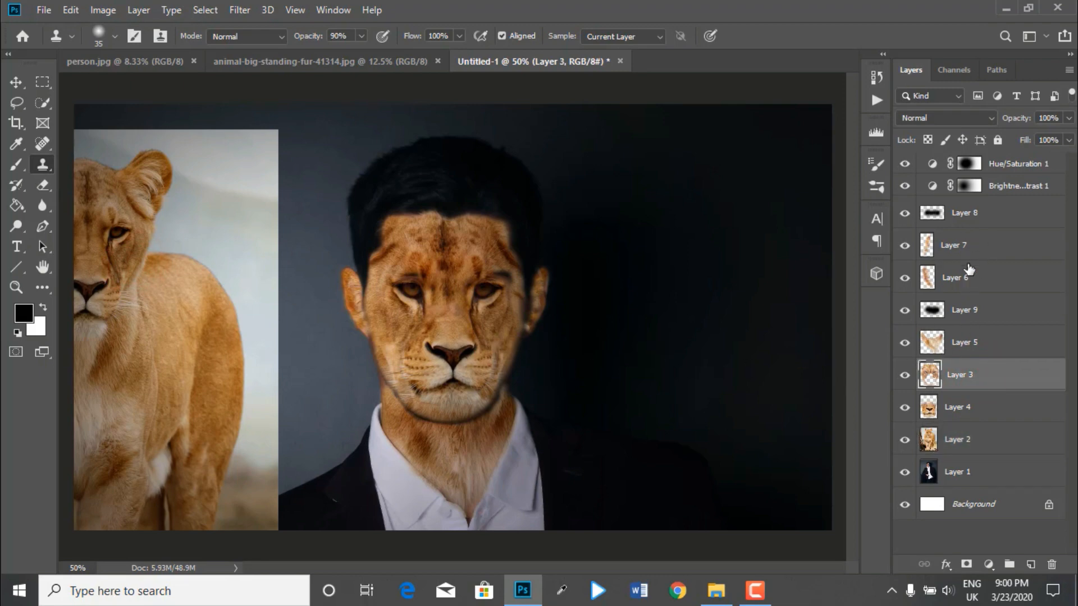
pyautogui.moveTo(910, 166); pyautogui.dragTo(907, 188)
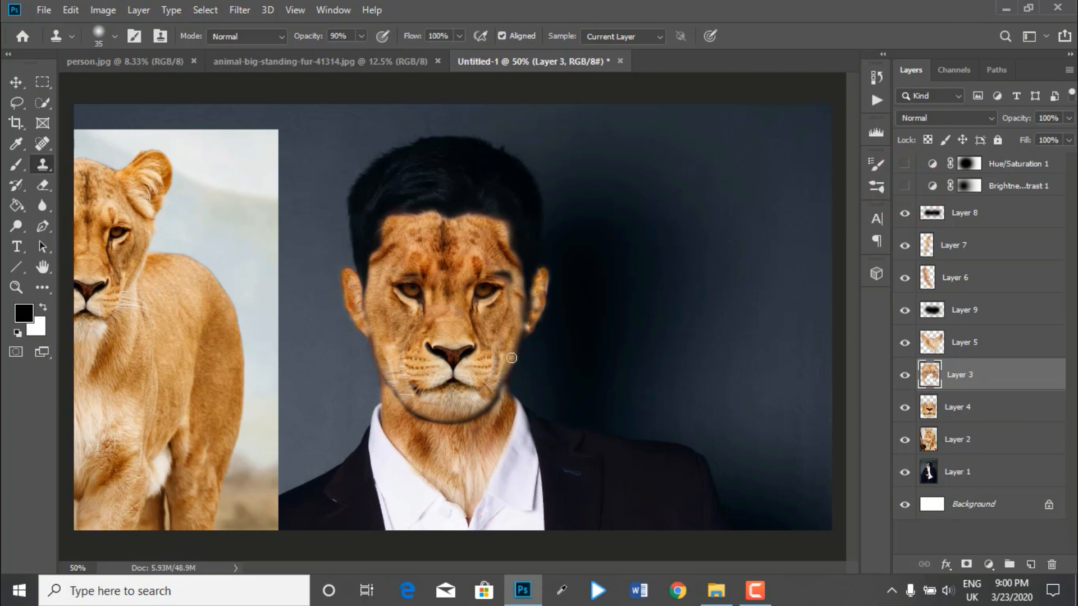
pyautogui.moveTo(513, 345)
pyautogui.mouseDown()
pyautogui.moveTo(507, 370)
pyautogui.moveTo(516, 337)
pyautogui.moveTo(508, 375)
pyautogui.mouseUp()
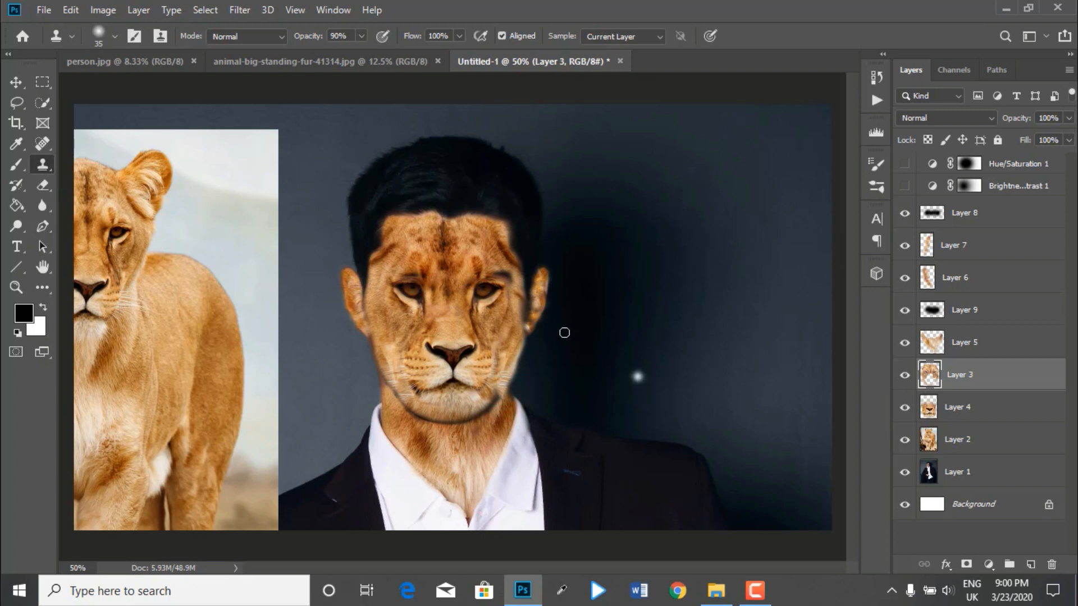
pyautogui.moveTo(525, 298); pyautogui.dragTo(521, 322)
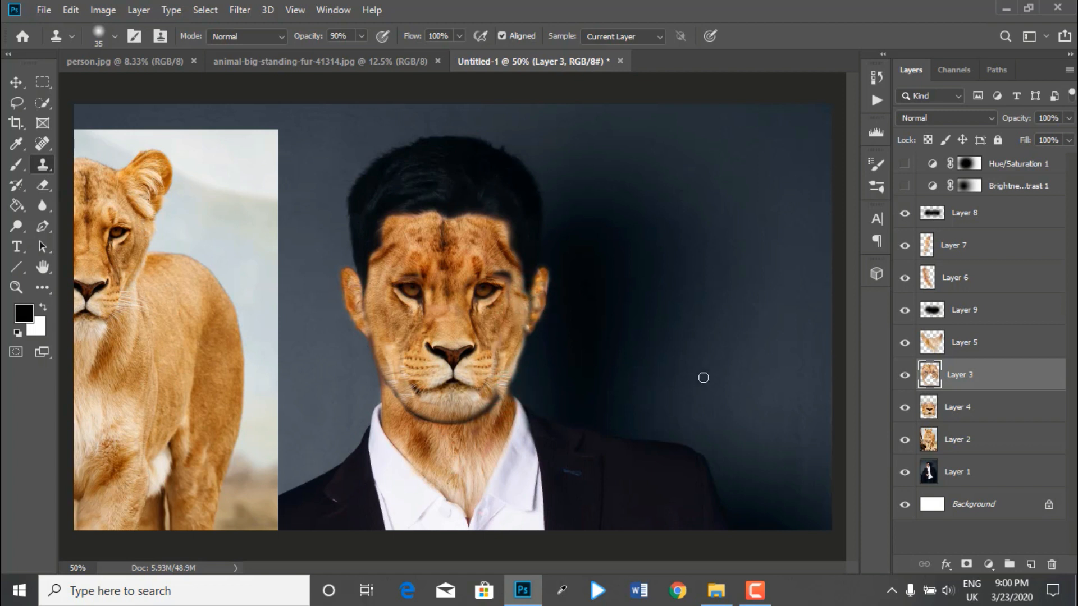
# - Erase the overspill on Layer 3 along the right-hand jawline, and hide Layer 2 and show both adjustment layers again
pyautogui.press('e')
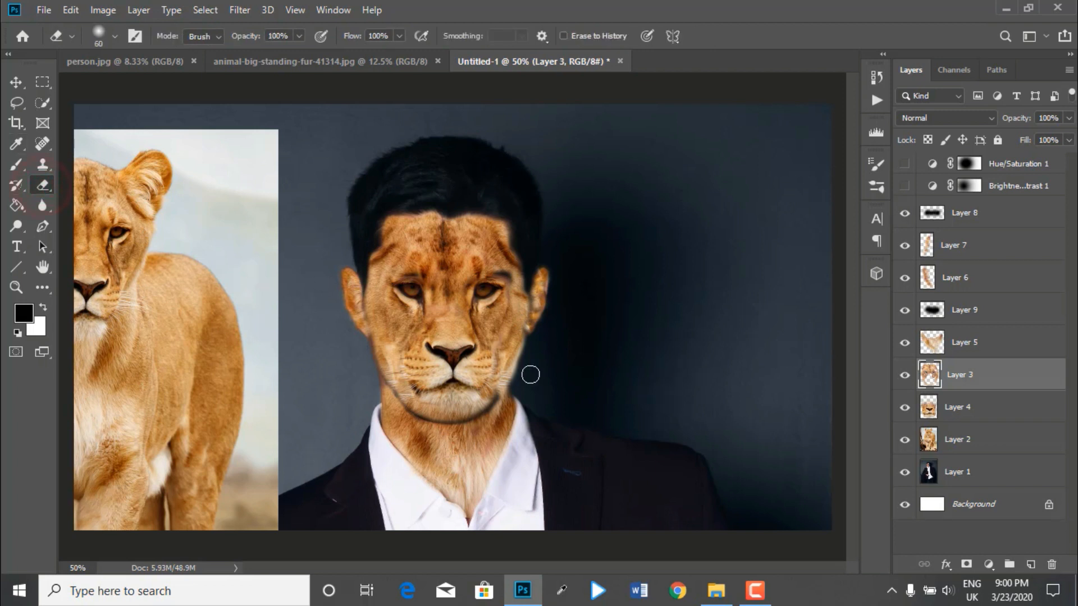
pyautogui.moveTo(514, 386)
pyautogui.mouseDown()
pyautogui.moveTo(529, 346)
pyautogui.moveTo(515, 383)
pyautogui.moveTo(534, 338)
pyautogui.moveTo(536, 279)
pyautogui.moveTo(524, 371)
pyautogui.mouseUp()
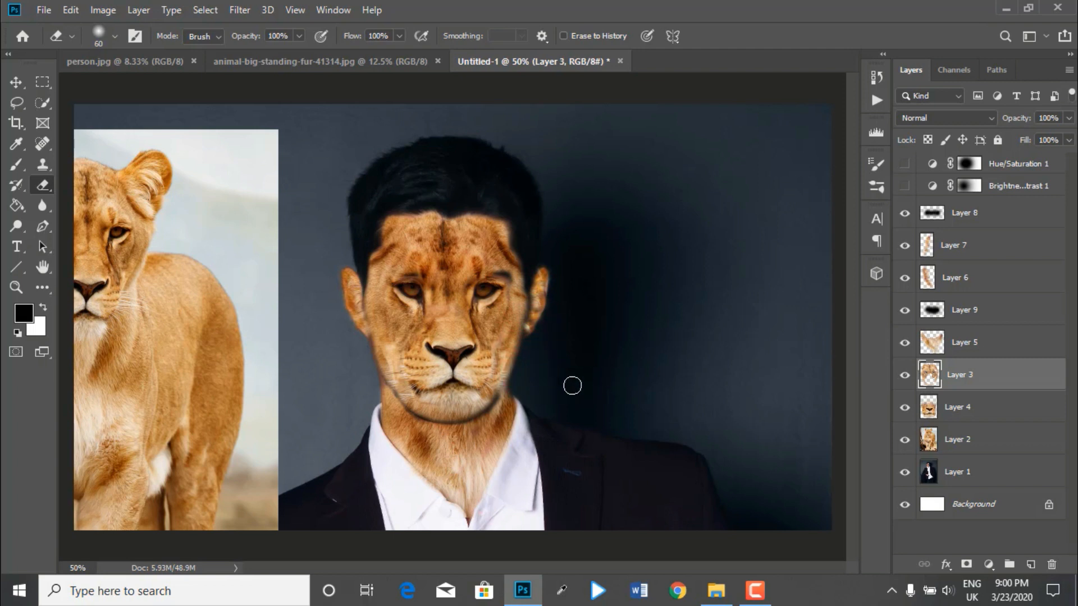
pyautogui.click(906, 442)
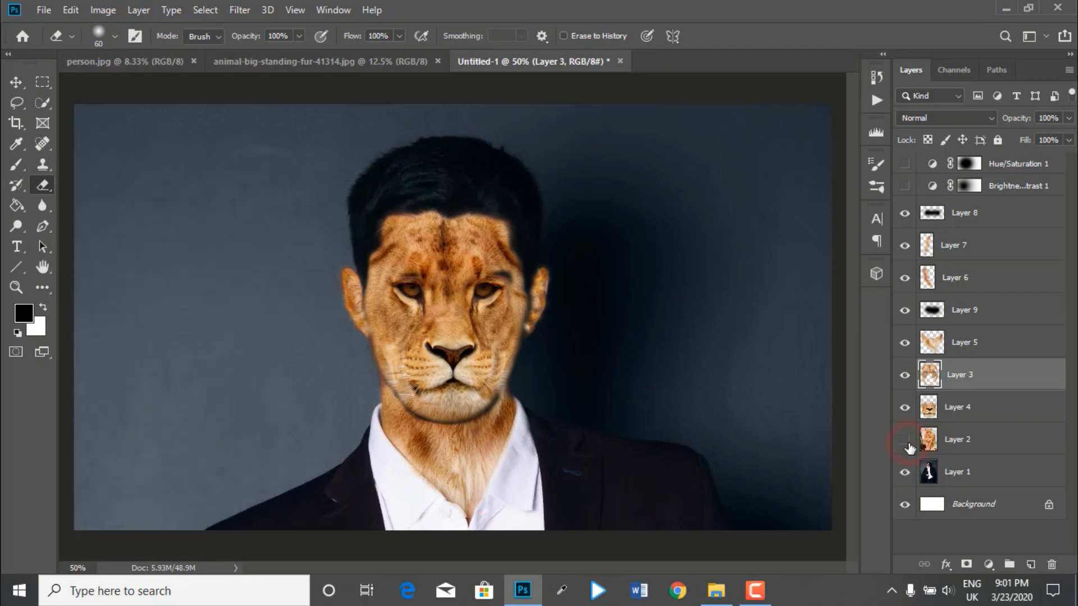
pyautogui.click(906, 187)
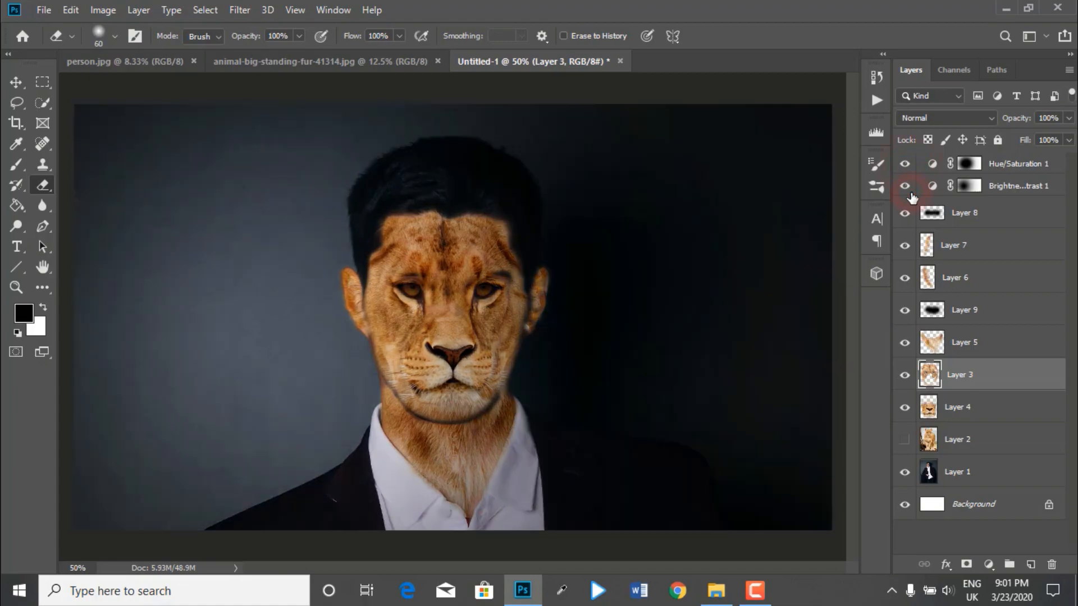